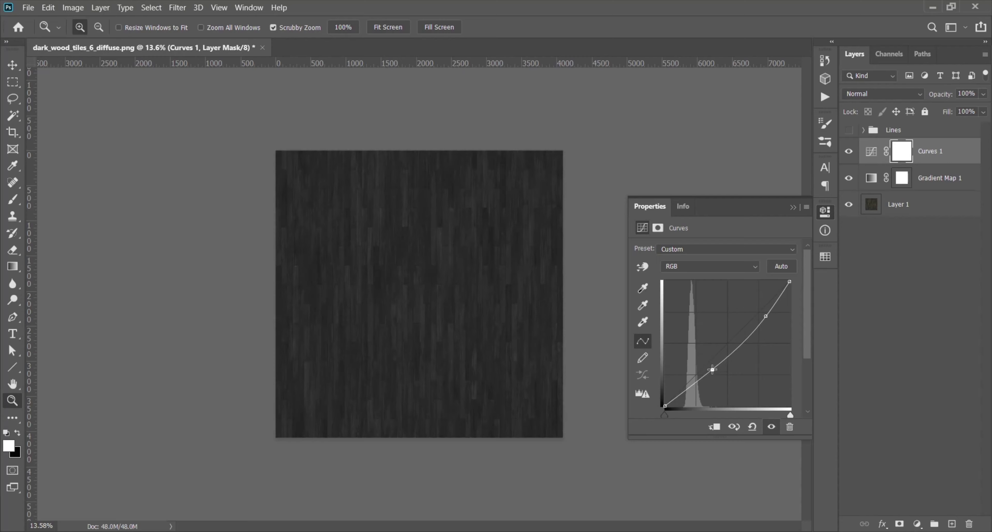
Review the finished Floor Wood materials' curves and composite layers, zooming in on the wood texture.
{"action": "left_click_drag", "start_coordinate": [681, 381], "coordinate": [680, 355]}
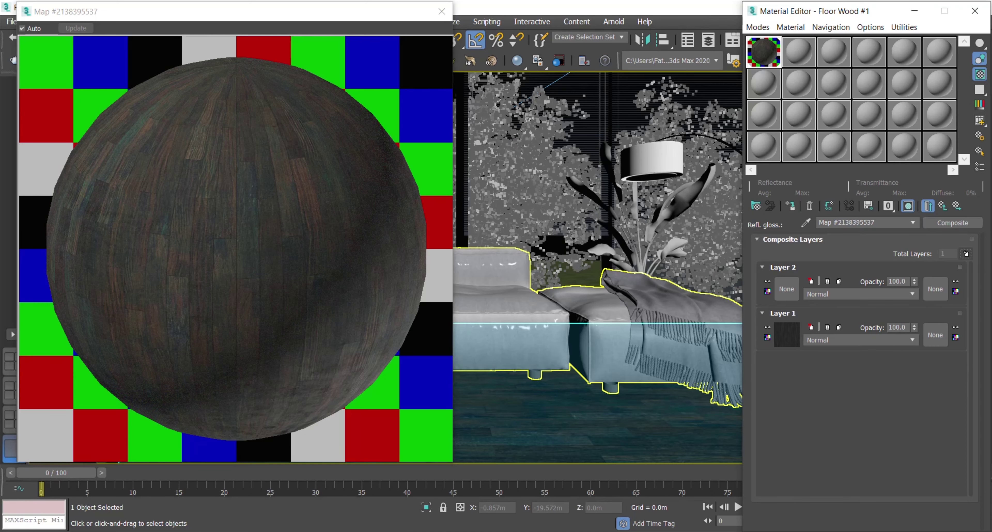
{"action": "left_click_drag", "start_coordinate": [369, 530], "coordinate": [774, 293]}
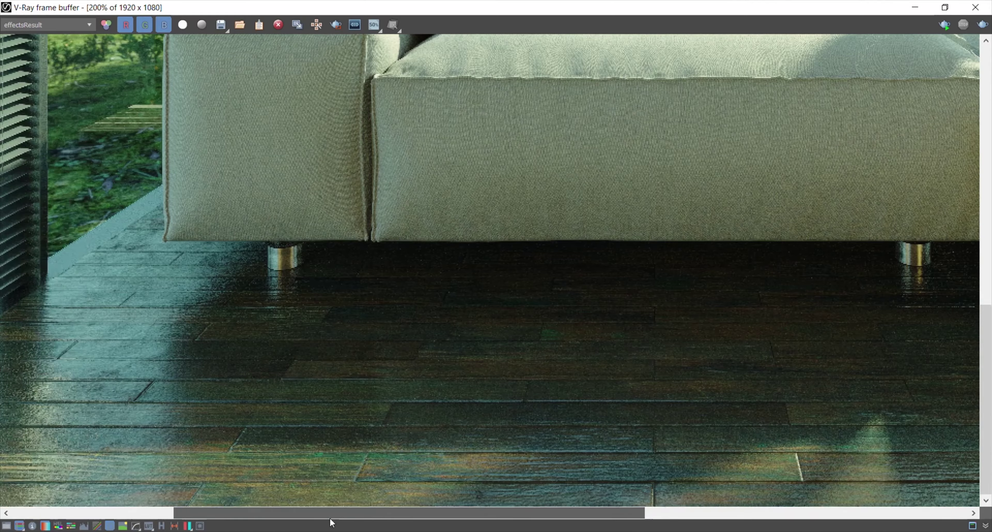
{"action": "left_click_drag", "start_coordinate": [330, 523], "coordinate": [207, 514]}
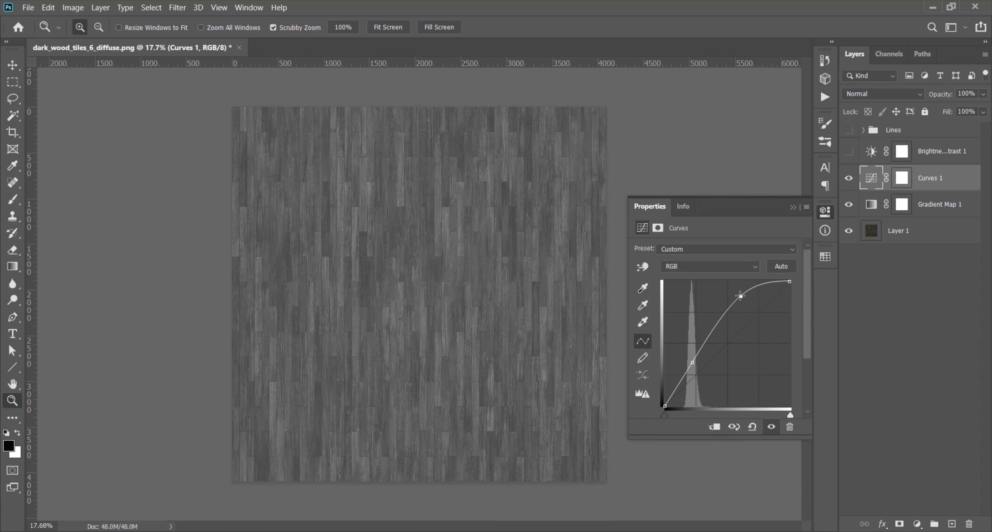
{"action": "left_click", "coordinate": [696, 364]}
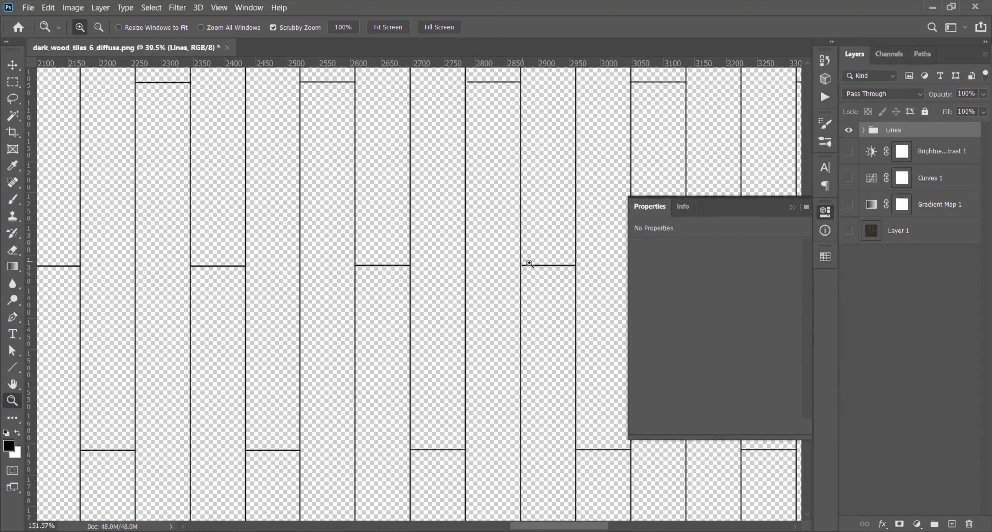
{"action": "mouse_move", "coordinate": [527, 262]}
{"action": "left_mouse_down"}
{"action": "mouse_move", "coordinate": [550, 271]}
{"action": "mouse_move", "coordinate": [540, 271]}
{"action": "left_mouse_up"}
{"action": "left_click_drag", "start_coordinate": [470, 270], "coordinate": [759, 243]}
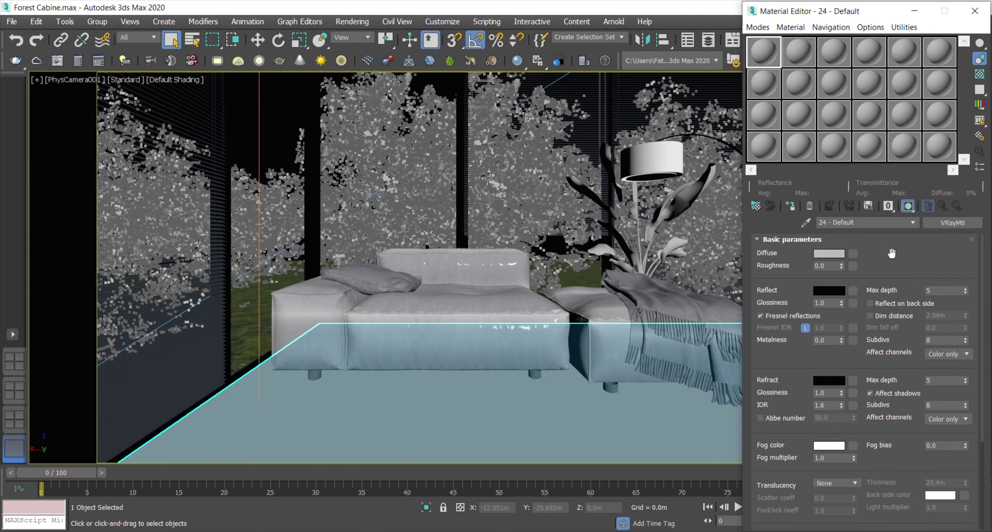
Show a checkered background behind the sample and start renaming the material to Floor Wood #1.
{"action": "left_click", "coordinate": [981, 74]}
{"action": "left_click_drag", "start_coordinate": [869, 223], "coordinate": [747, 227]}
{"action": "type", "text": "Floor Wood #1"}
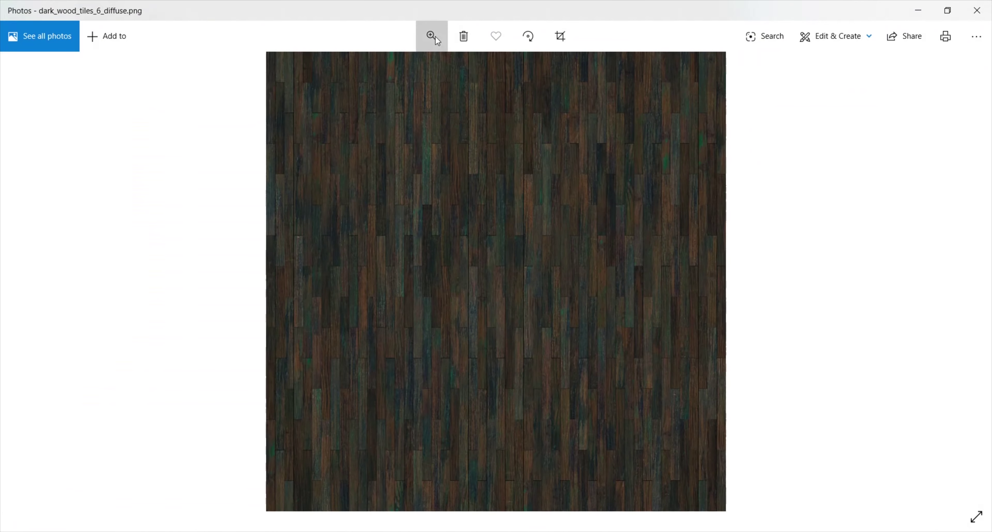
Zoom into dark_wood_tiles_6_diffuse.png in Photos and pan across the planks.
{"action": "left_click", "coordinate": [432, 36]}
{"action": "left_click_drag", "start_coordinate": [381, 71], "coordinate": [412, 84]}
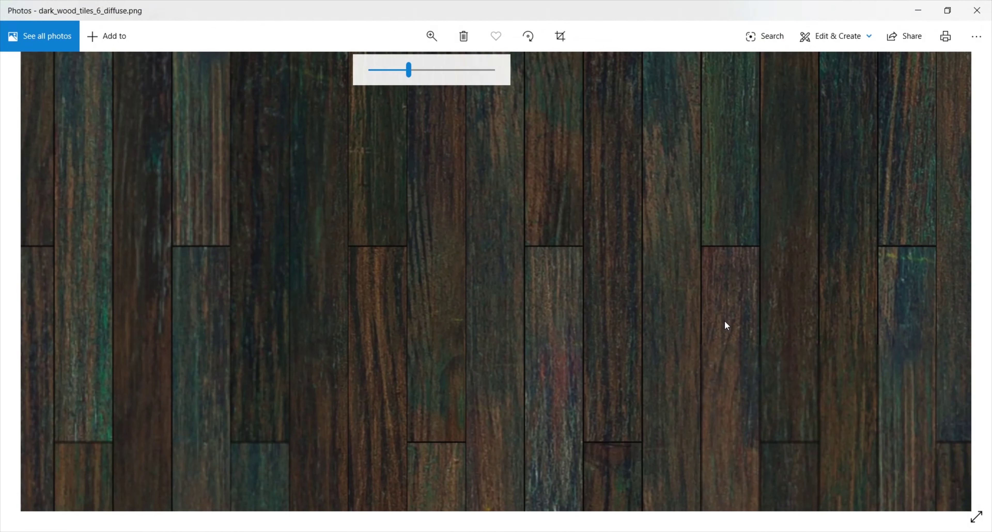
{"action": "left_click", "coordinate": [725, 322]}
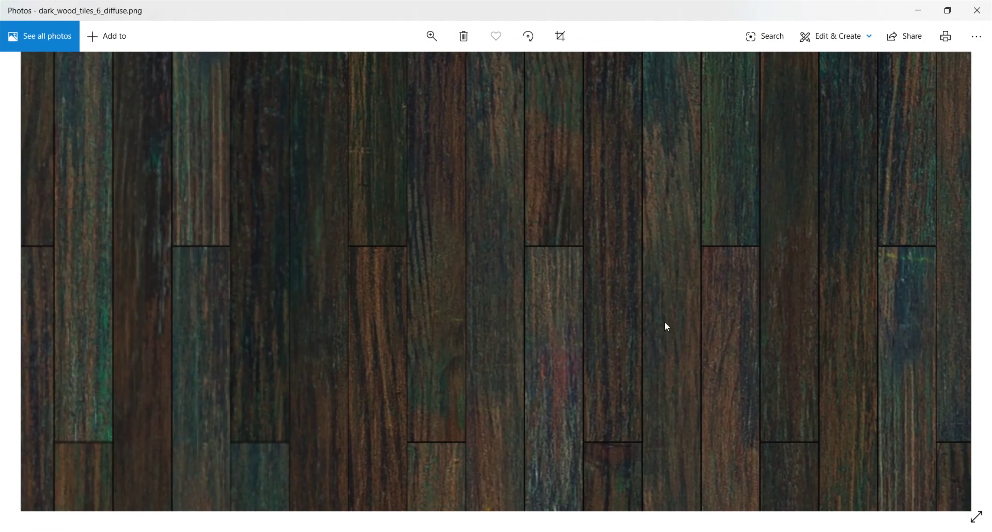
{"action": "left_click_drag", "start_coordinate": [648, 272], "coordinate": [563, 375]}
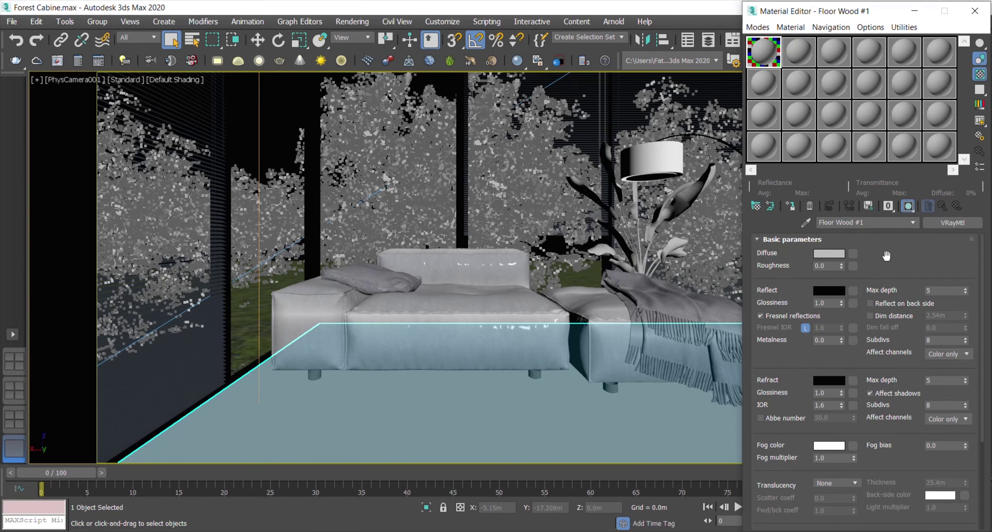
Use dark_wood_tiles_6_diffuse.png as Floor Wood #1's diffuse map and assign the material to the floor.
{"action": "left_click_drag", "start_coordinate": [385, 531], "coordinate": [854, 257]}
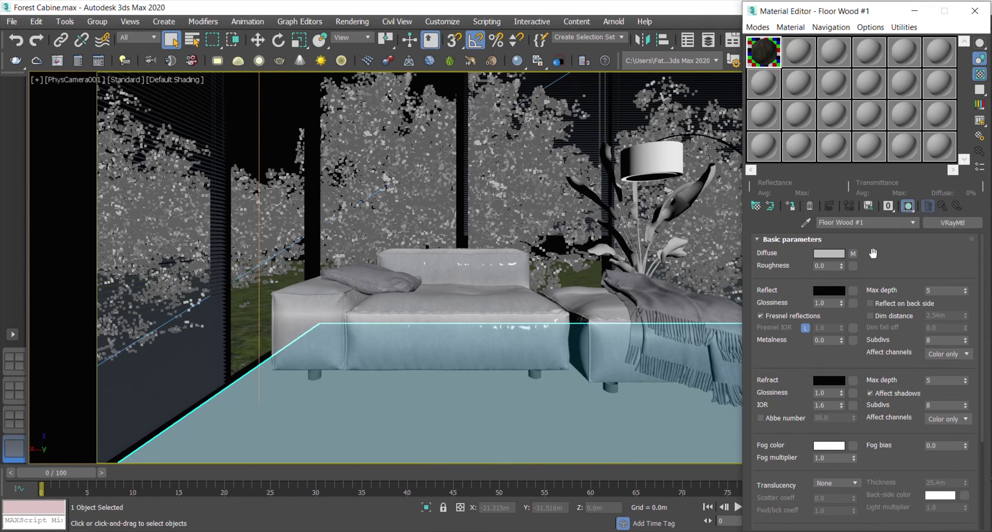
{"action": "left_click", "coordinate": [628, 410]}
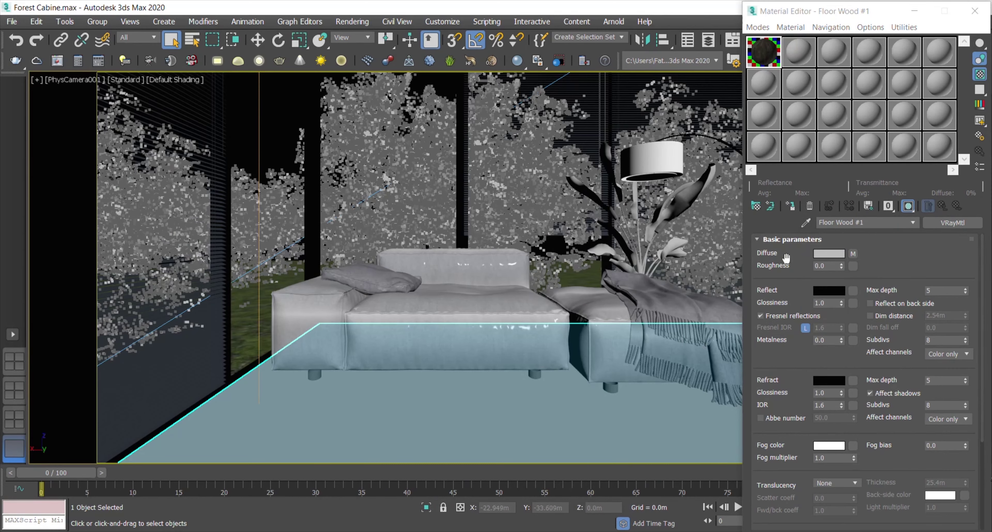
{"action": "left_click", "coordinate": [790, 207]}
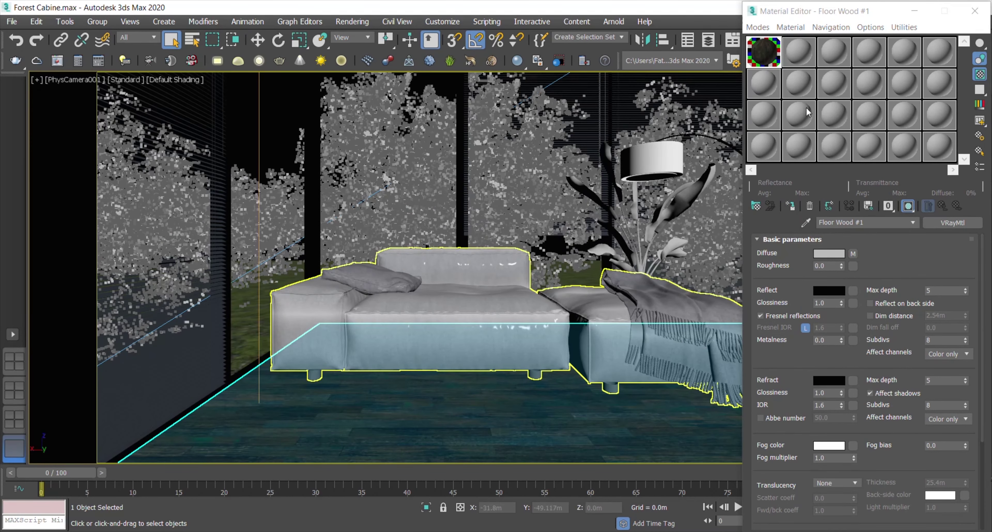
{"action": "double_click", "coordinate": [760, 52]}
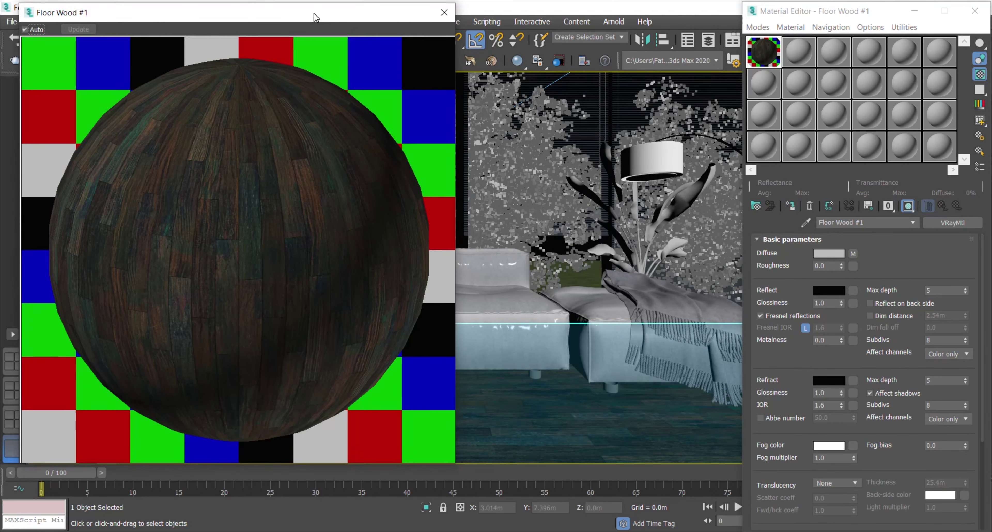
{"action": "left_click", "coordinate": [905, 255]}
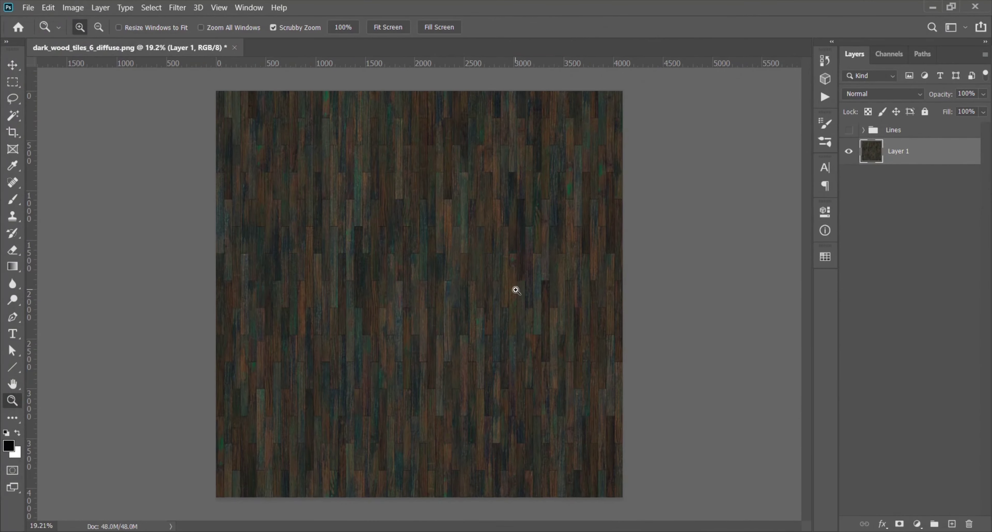
Add a Gradient Map adjustment layer with its dark stop set to grey #202020.
{"action": "left_click", "coordinate": [917, 524]}
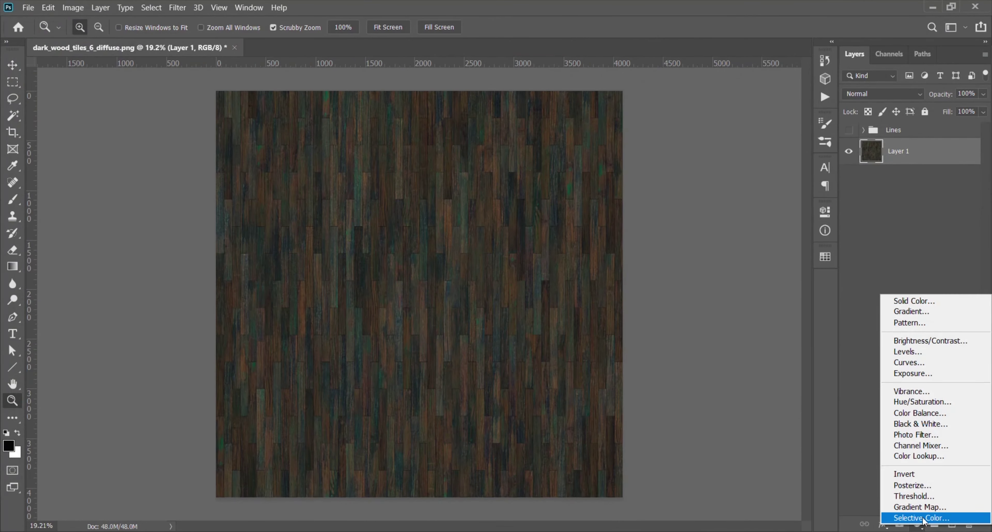
{"action": "left_click", "coordinate": [920, 507]}
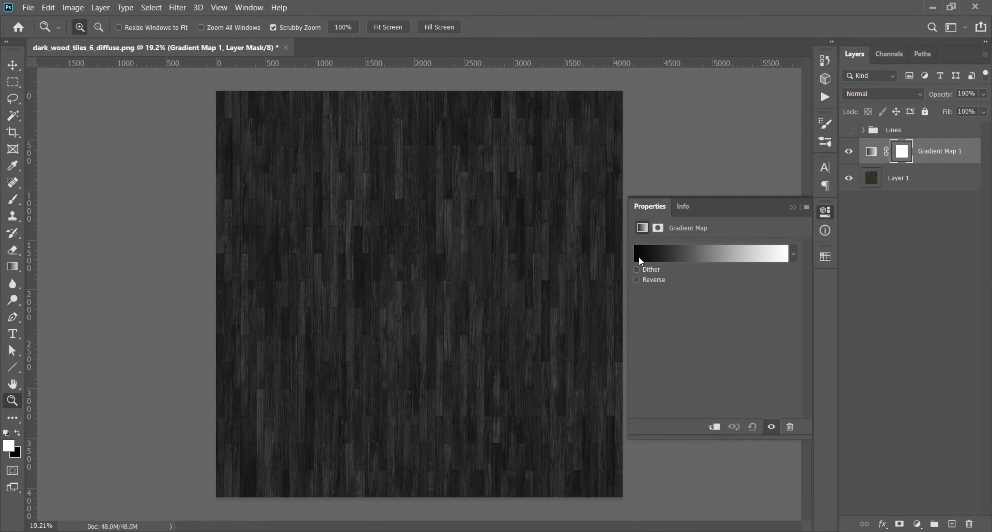
{"action": "left_click", "coordinate": [640, 259]}
{"action": "double_click", "coordinate": [578, 366]}
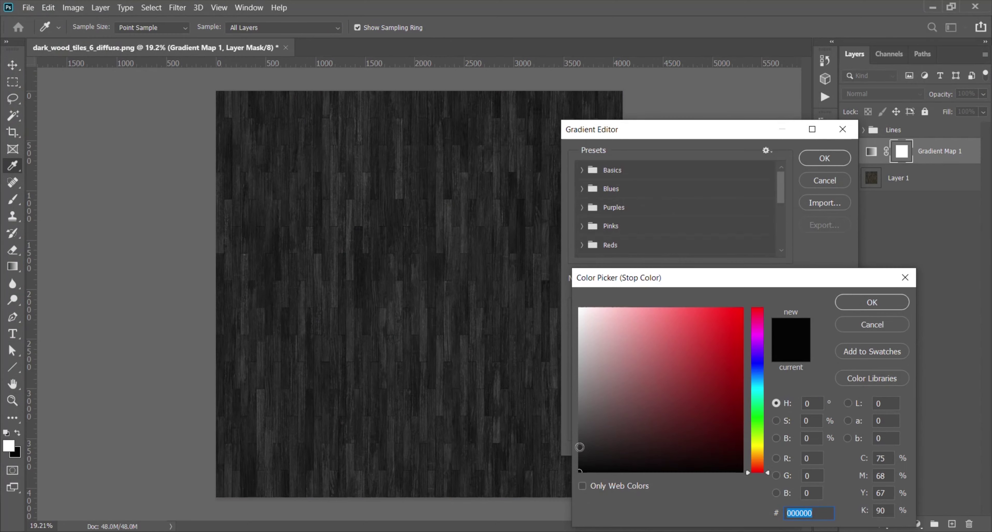
{"action": "left_click", "coordinate": [579, 447]}
{"action": "left_click", "coordinate": [579, 451]}
{"action": "left_click", "coordinate": [840, 306]}
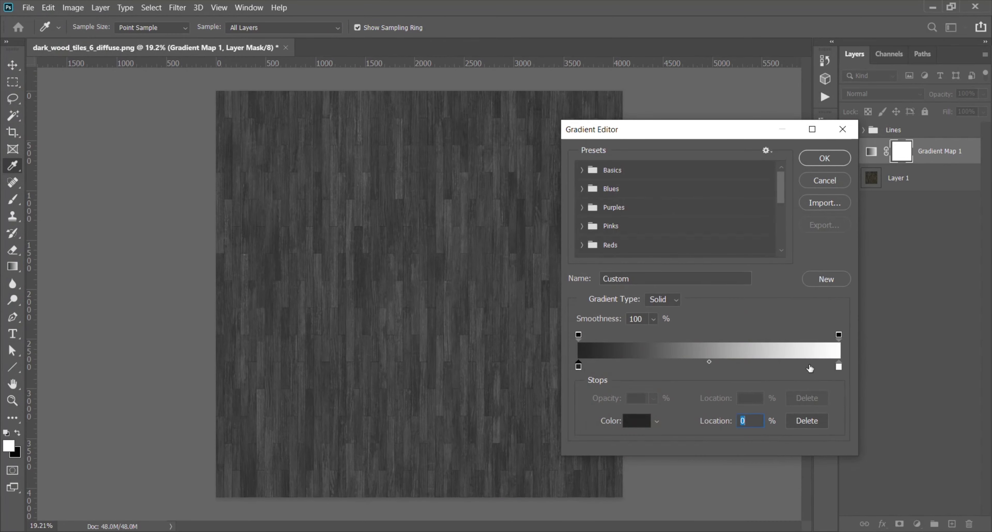
Set the gradient's light stop to #d4d4d4, accept it, and collapse the Properties panel.
{"action": "left_click", "coordinate": [839, 367]}
{"action": "left_click", "coordinate": [636, 421]}
{"action": "left_click", "coordinate": [578, 343]}
{"action": "left_click", "coordinate": [579, 359]}
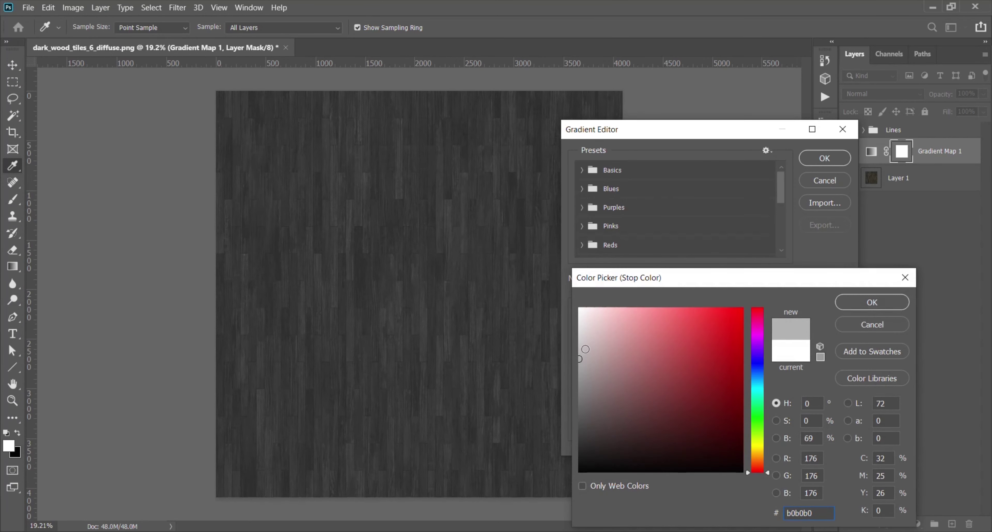
{"action": "left_click", "coordinate": [579, 341]}
{"action": "left_click_drag", "start_coordinate": [584, 338], "coordinate": [573, 334]}
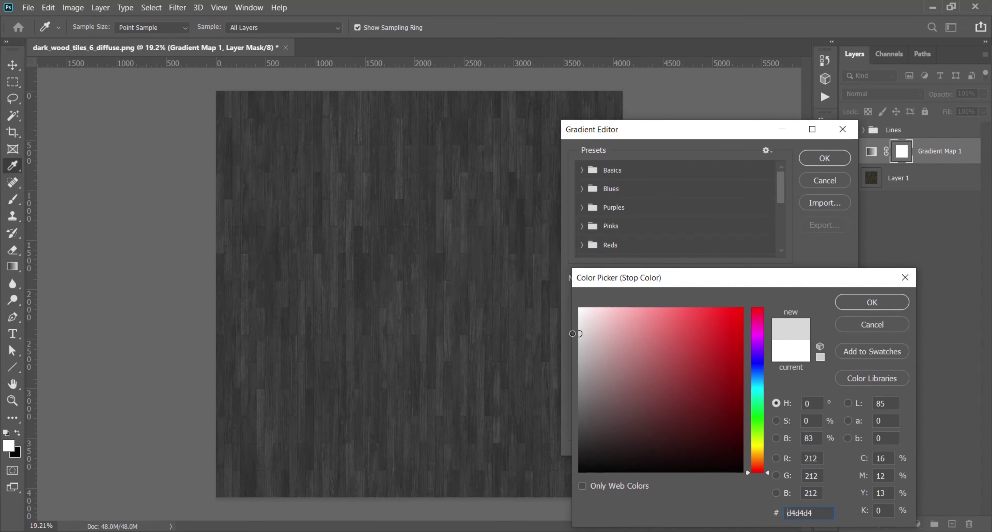
{"action": "left_click", "coordinate": [842, 306]}
{"action": "left_click", "coordinate": [824, 158]}
{"action": "key", "text": "z"}
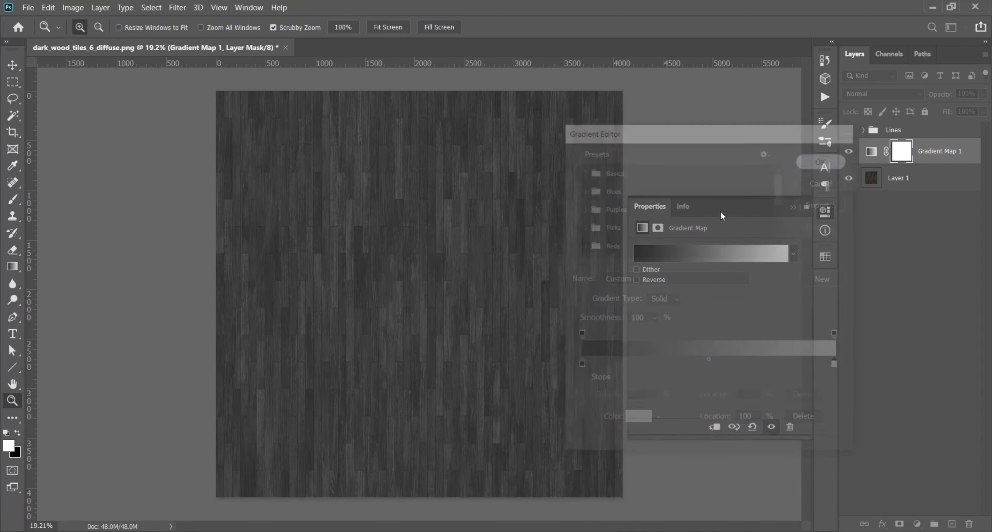
{"action": "left_click_drag", "start_coordinate": [398, 301], "coordinate": [408, 325]}
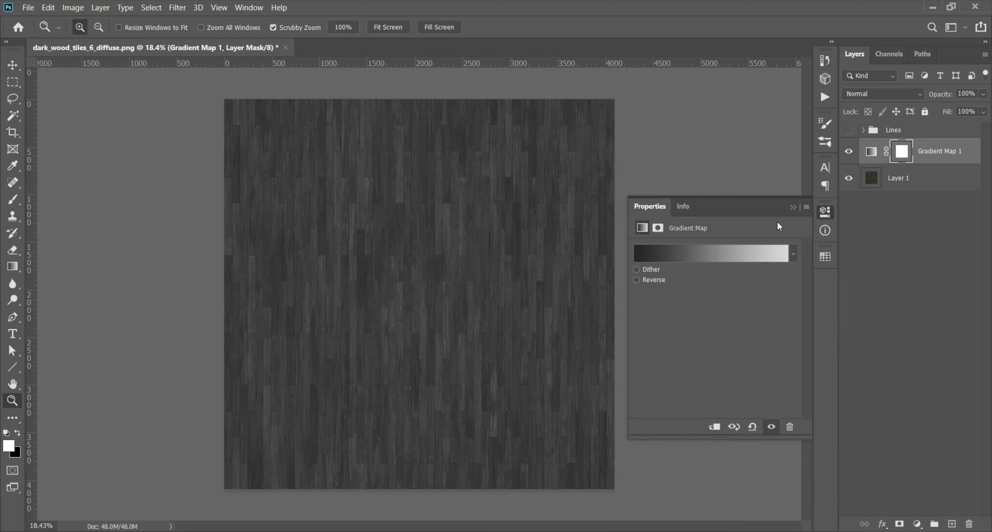
{"action": "left_click", "coordinate": [793, 206]}
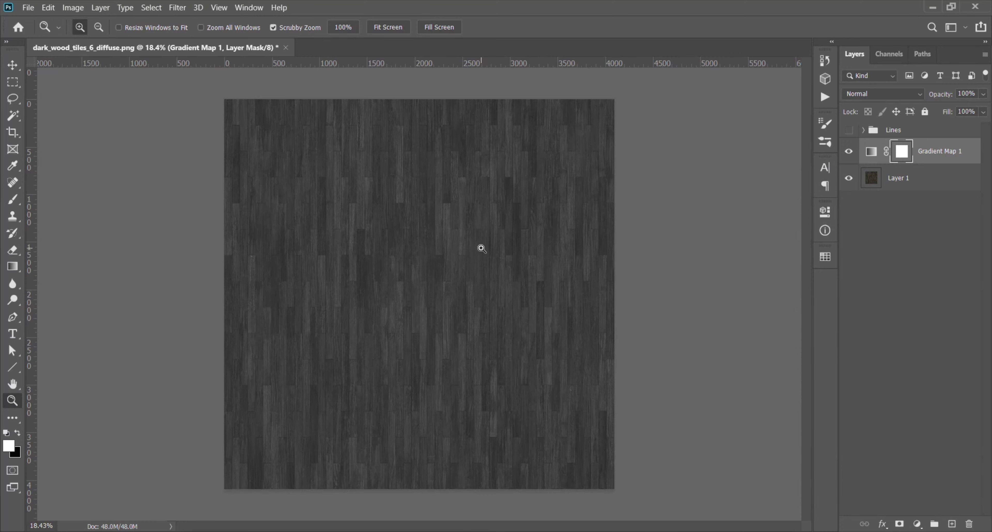
{"action": "left_click_drag", "start_coordinate": [483, 237], "coordinate": [429, 312]}
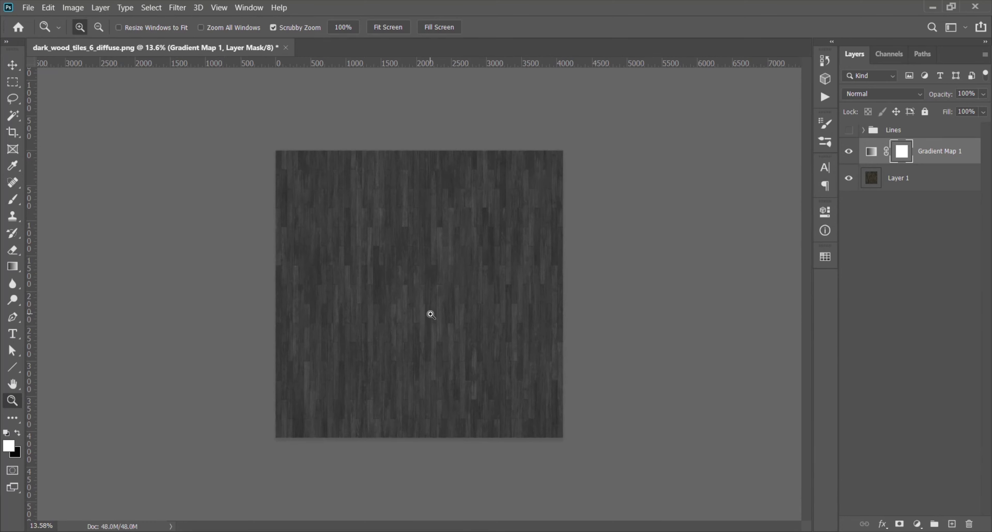
Save the greyscale texture as the PNG file Dark wood tile 6 - Ref.png.
{"action": "left_click", "coordinate": [36, 11]}
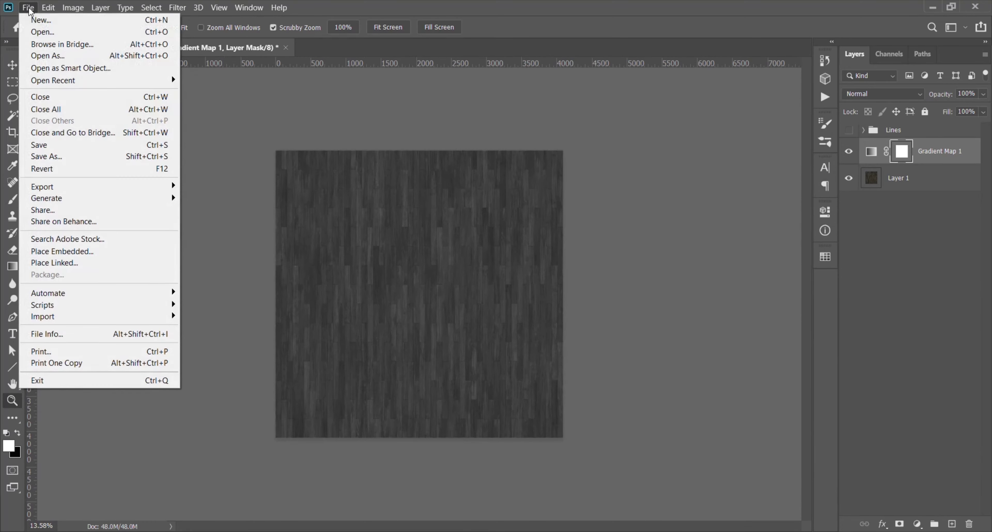
{"action": "left_click", "coordinate": [94, 158]}
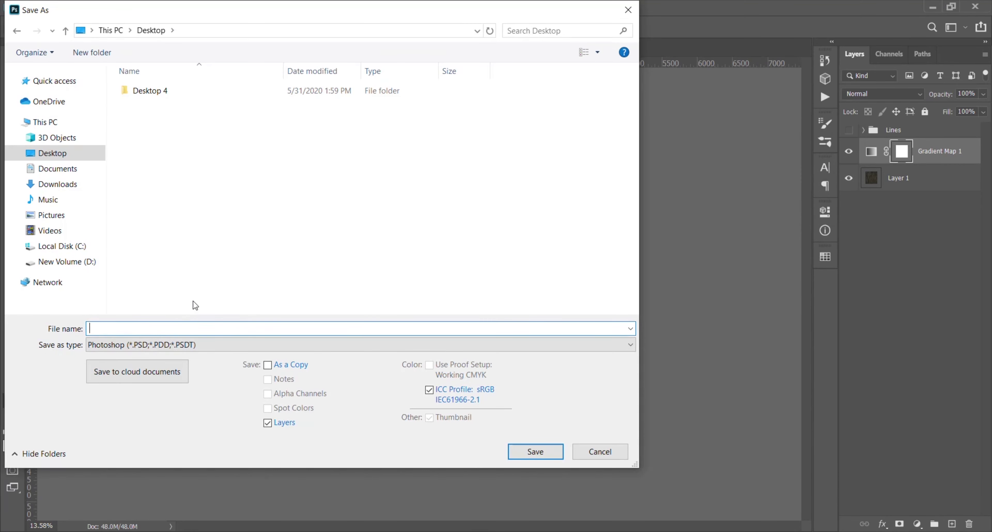
{"action": "type", "text": "Dark"}
{"action": "type", "text": "- Roughness"}
{"action": "left_click", "coordinate": [358, 345]}
{"action": "left_click", "coordinate": [358, 500]}
{"action": "type", "text": "wood tile 6 - Ref.png"}
{"action": "left_click", "coordinate": [536, 453]}
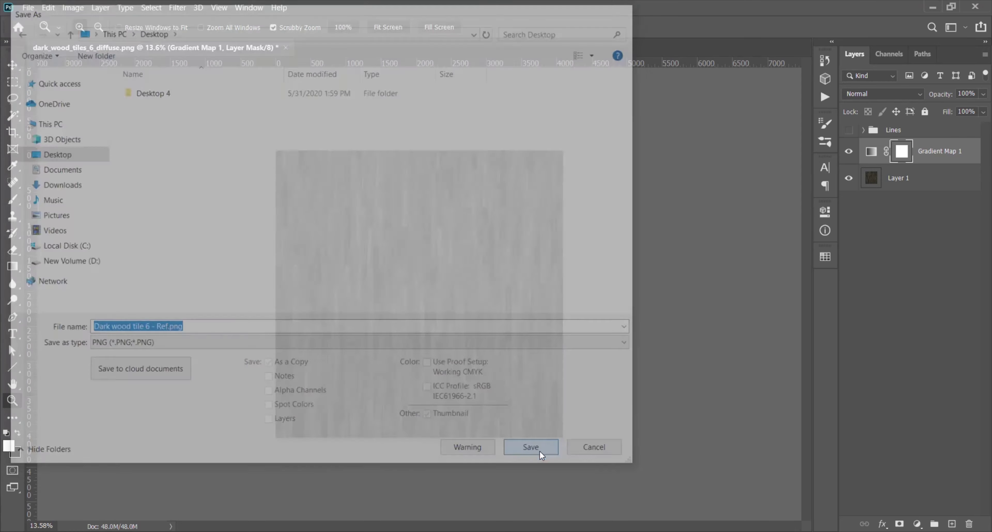
{"action": "left_click", "coordinate": [569, 156]}
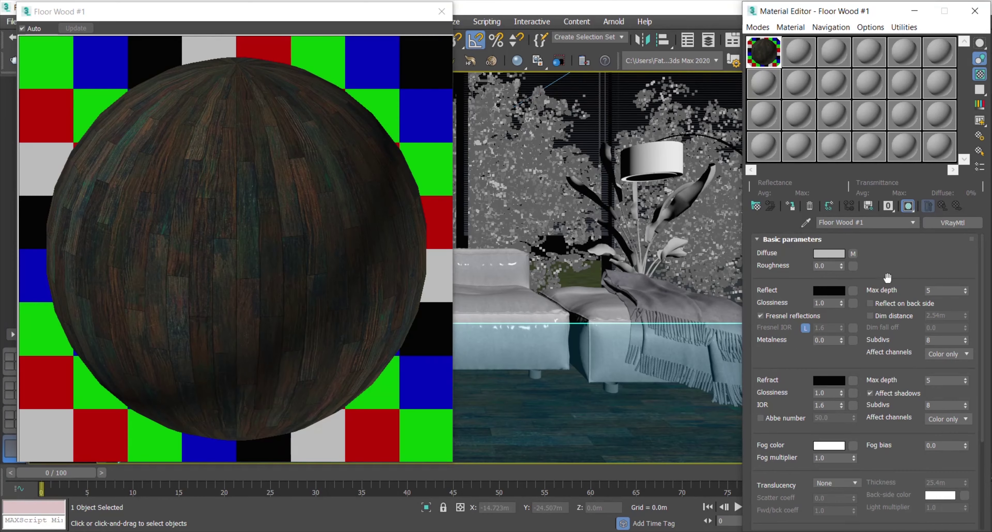
Load Dark wood tile 6 - Ref.png as a Bitmap in Floor Wood #1's Reflect slot.
{"action": "left_click", "coordinate": [854, 290]}
{"action": "double_click", "coordinate": [519, 84]}
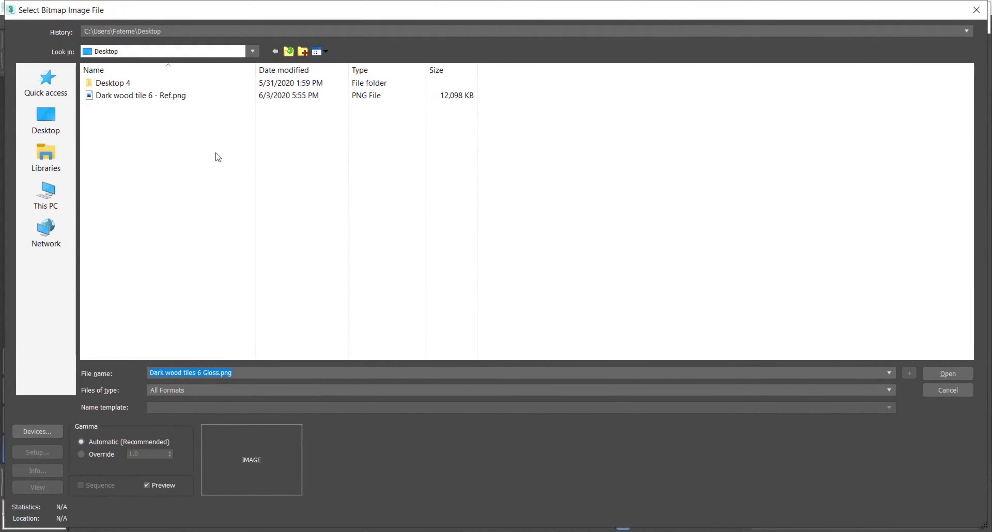
{"action": "left_click", "coordinate": [163, 98]}
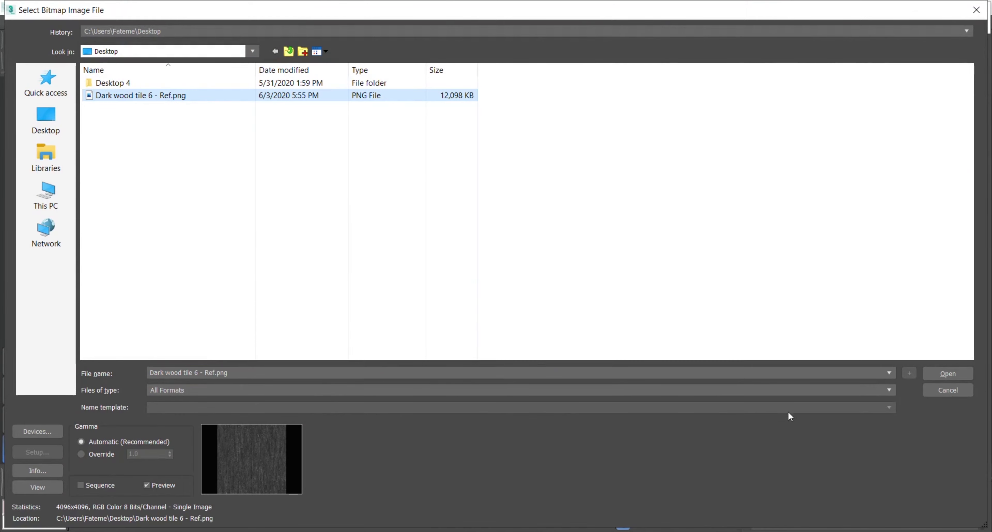
{"action": "left_click", "coordinate": [928, 375]}
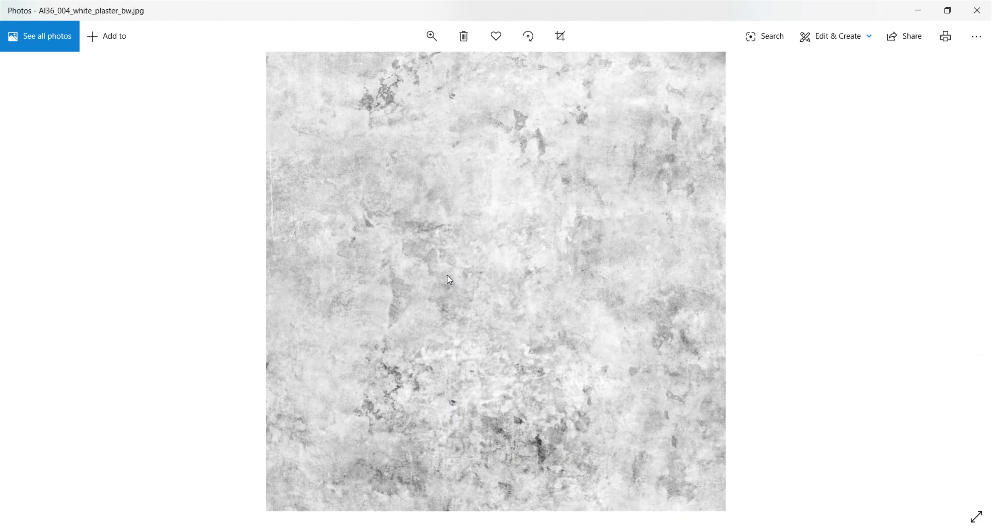
Browse around AI36_004_white_plaster_bw.jpg in Photos, then minimize the viewer.
{"action": "scroll", "coordinate": [460, 191], "scroll_direction": "down", "scroll_amount": 2}
{"action": "scroll", "coordinate": [501, 205], "scroll_direction": "up", "scroll_amount": 2}
{"action": "left_click", "coordinate": [918, 10]}
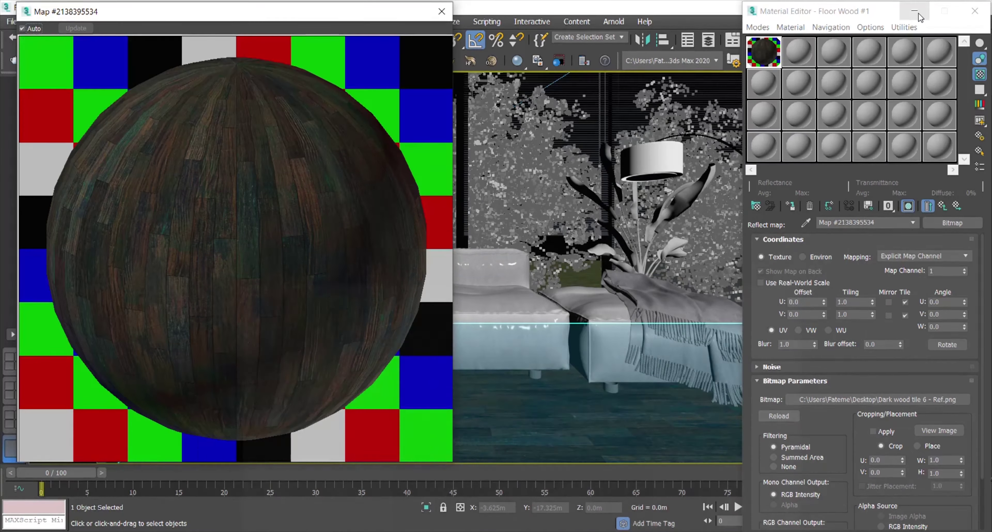
Convert the reflect map to a Composite keeping the wood map, with the plaster texture as a Screen layer.
{"action": "left_click", "coordinate": [947, 224]}
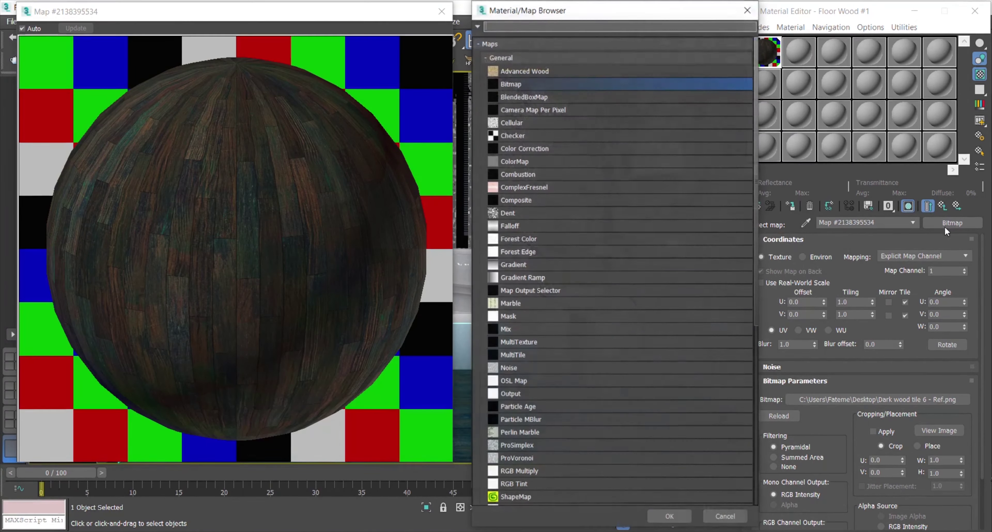
{"action": "double_click", "coordinate": [515, 198]}
{"action": "left_click", "coordinate": [821, 303]}
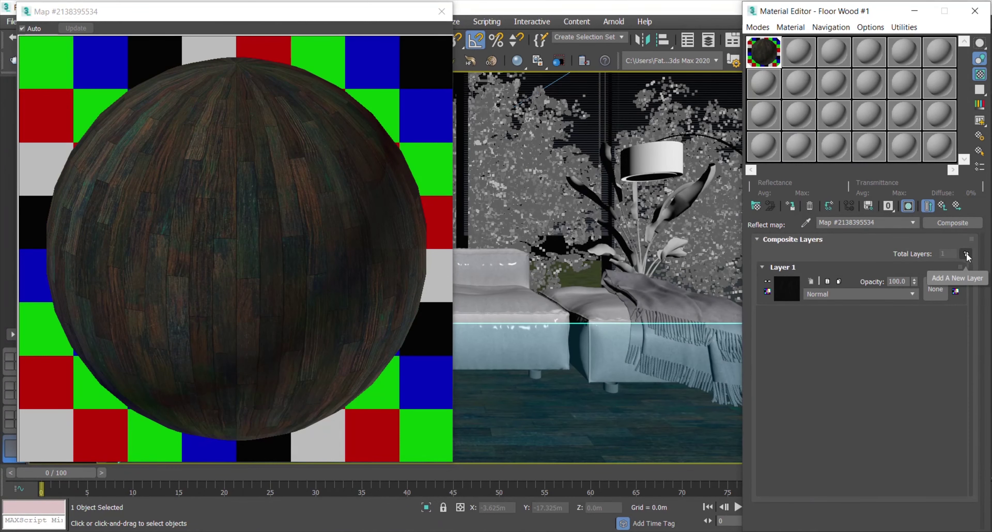
{"action": "left_click", "coordinate": [967, 254]}
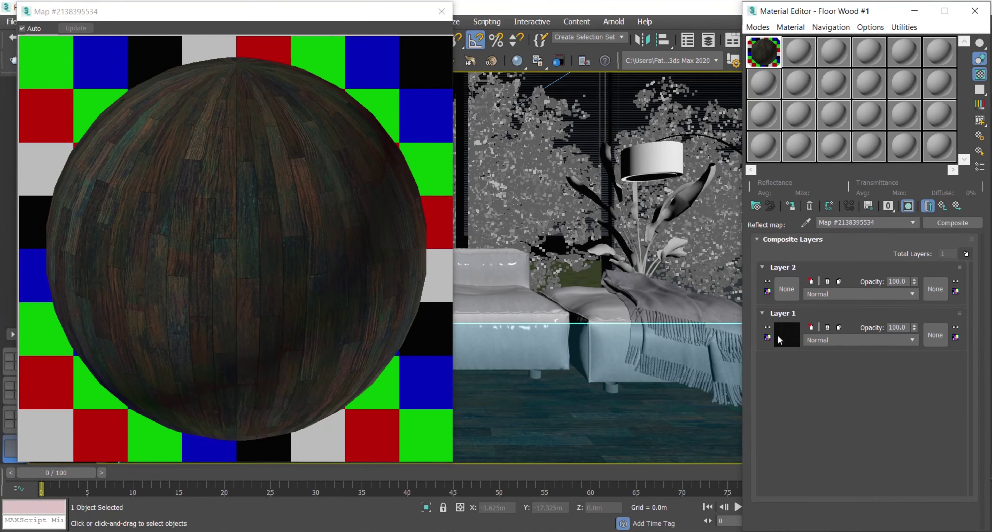
{"action": "mouse_move", "coordinate": [372, 530]}
{"action": "left_click_drag", "start_coordinate": [372, 530], "coordinate": [786, 290]}
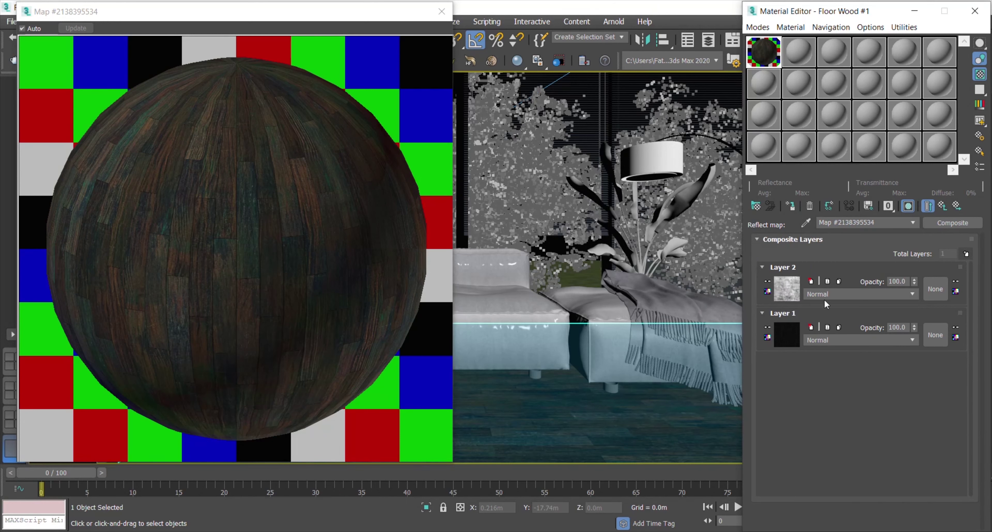
{"action": "left_click", "coordinate": [861, 297]}
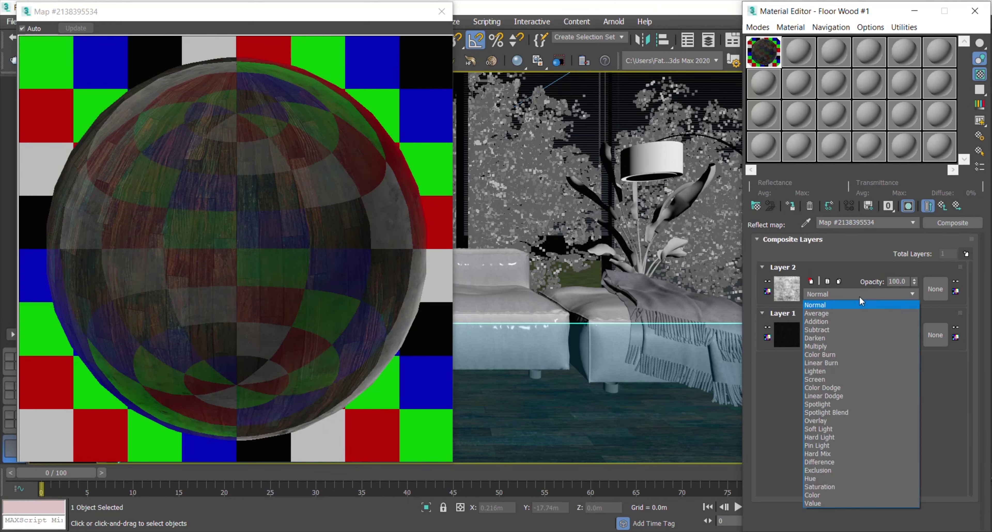
{"action": "left_click", "coordinate": [818, 379]}
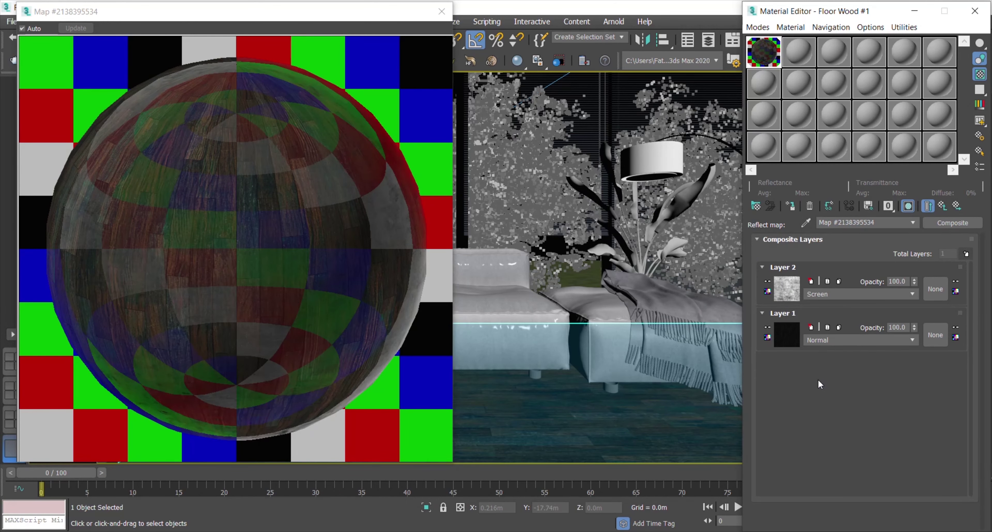
{"action": "left_click", "coordinate": [945, 207]}
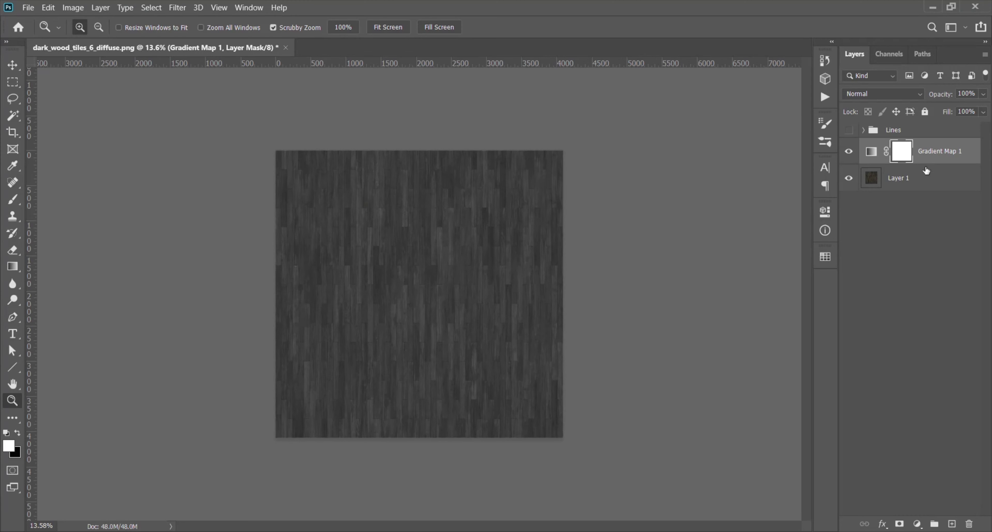
Add a Curves adjustment layer shaped into an S-curve to lighten the wood texture.
{"action": "left_click", "coordinate": [917, 524]}
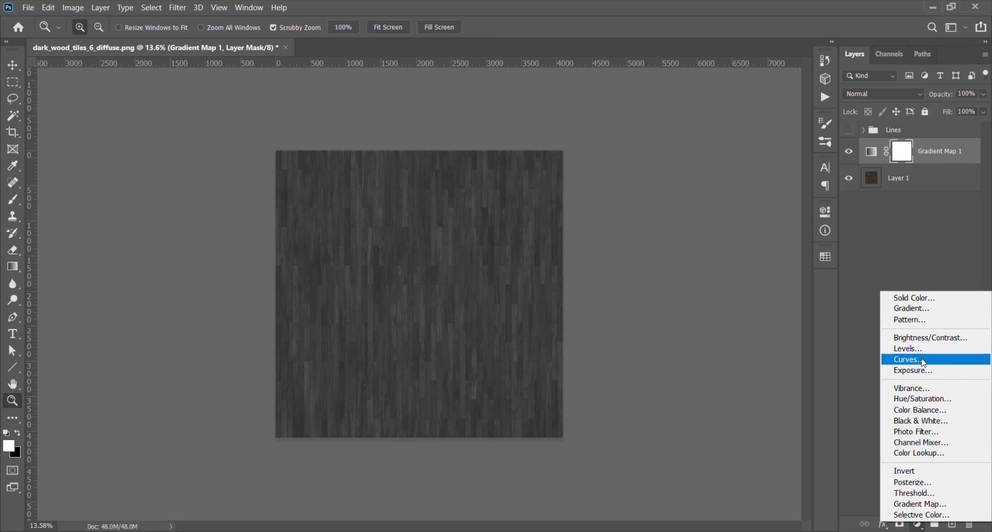
{"action": "left_click", "coordinate": [909, 360]}
{"action": "mouse_move", "coordinate": [755, 319]}
{"action": "left_mouse_down"}
{"action": "mouse_move", "coordinate": [772, 330]}
{"action": "mouse_move", "coordinate": [766, 316]}
{"action": "left_mouse_up"}
{"action": "left_click_drag", "start_coordinate": [687, 396], "coordinate": [686, 362]}
{"action": "left_click_drag", "start_coordinate": [765, 315], "coordinate": [769, 318]}
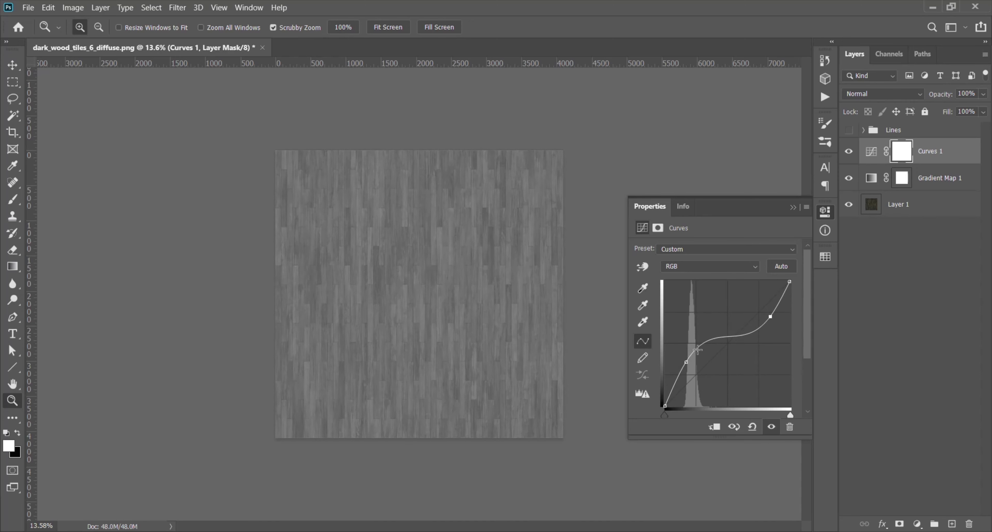
{"action": "left_click_drag", "start_coordinate": [685, 361], "coordinate": [686, 362]}
Add a Brightness/Contrast adjustment layer with brightness -15 and reduced contrast.
{"action": "left_click", "coordinate": [917, 524]}
{"action": "left_click", "coordinate": [920, 339]}
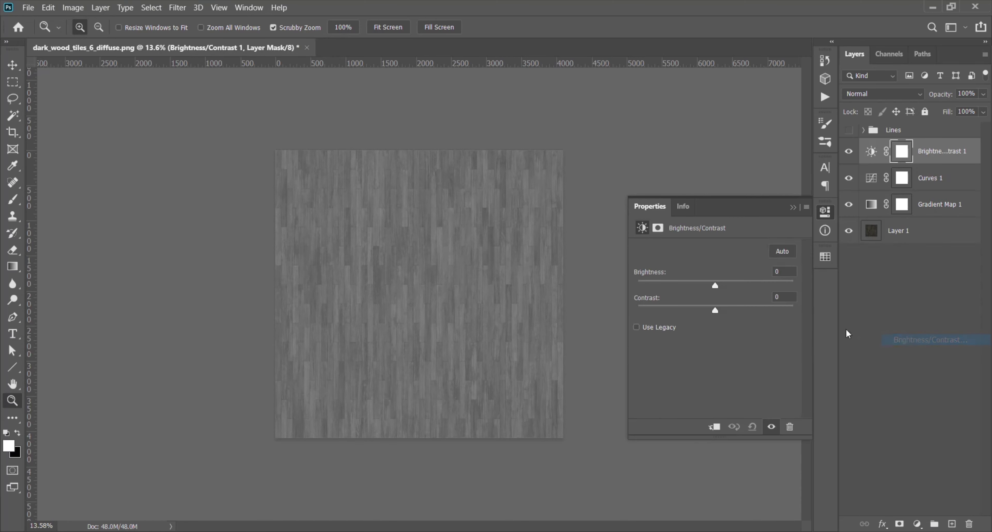
{"action": "left_click_drag", "start_coordinate": [715, 311], "coordinate": [661, 310]}
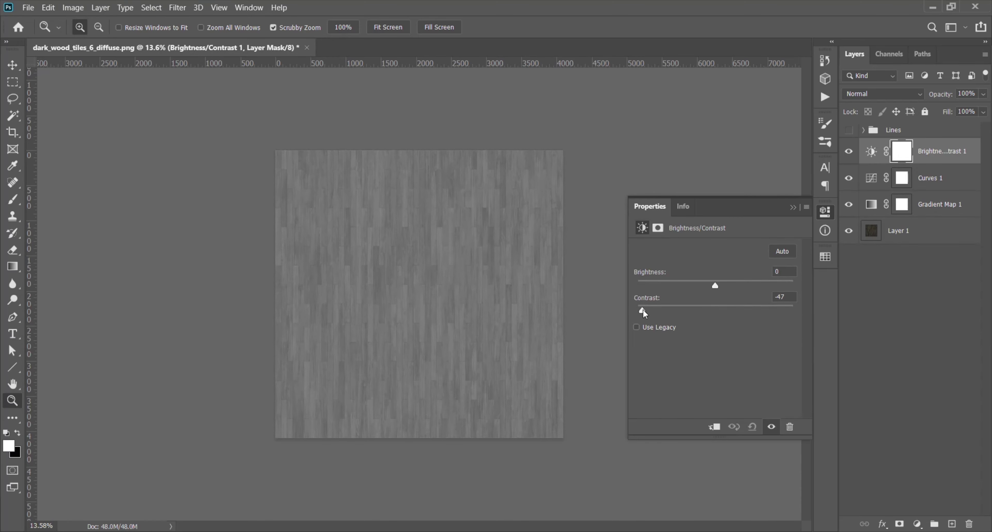
{"action": "left_click", "coordinate": [477, 293]}
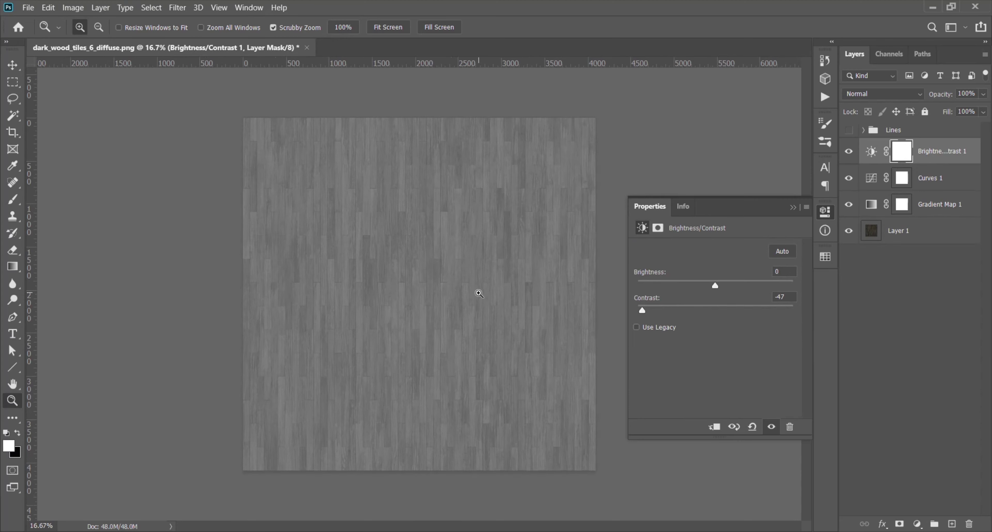
{"action": "left_click_drag", "start_coordinate": [715, 285], "coordinate": [705, 287]}
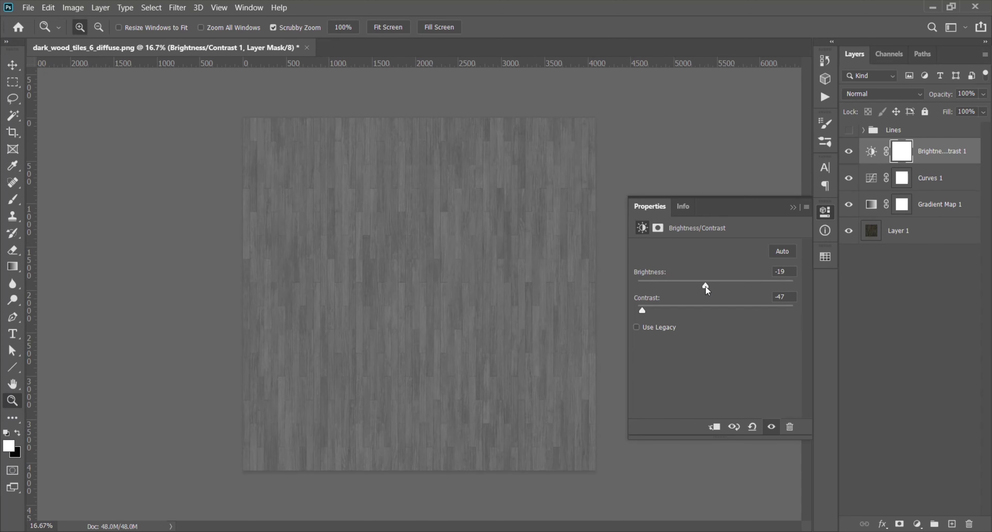
{"action": "type", "text": "5"}
{"action": "left_click", "coordinate": [785, 297]}
{"action": "type", "text": "50"}
{"action": "left_click", "coordinate": [792, 208]}
{"action": "left_click_drag", "start_coordinate": [440, 255], "coordinate": [423, 279]}
{"action": "left_click", "coordinate": [422, 279]}
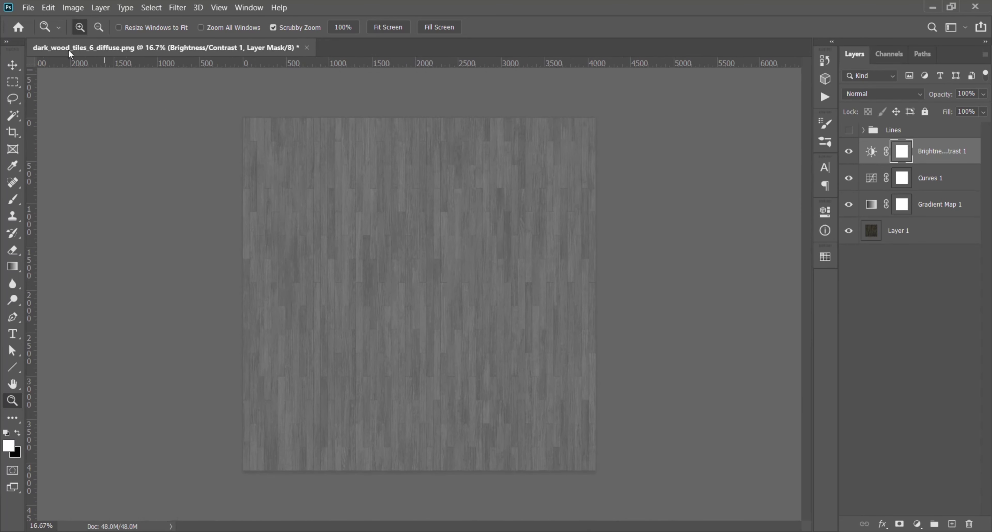
{"action": "left_click", "coordinate": [28, 7]}
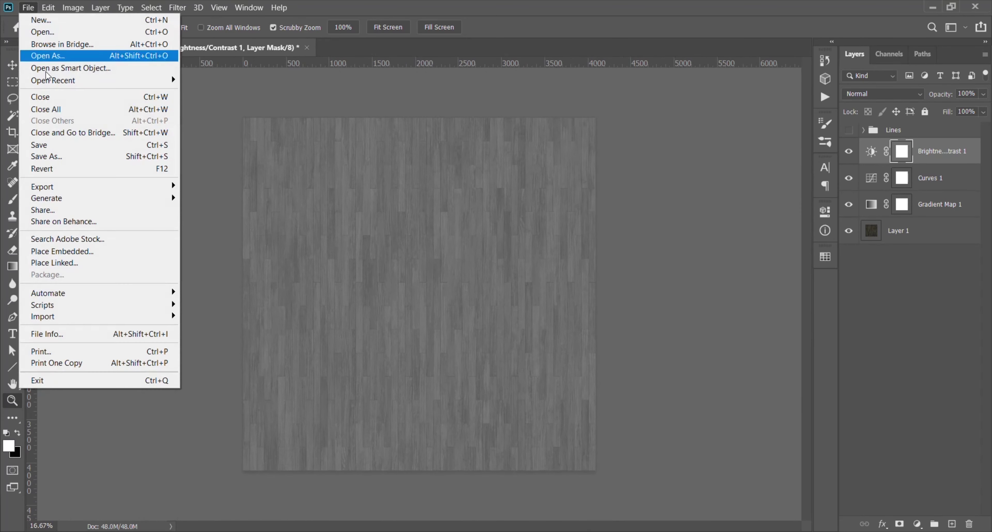
Save the adjusted texture to the Desktop as PNG 'Dark wood tile 6 - Gloss.png' with default options.
{"action": "left_click", "coordinate": [76, 159]}
{"action": "left_click", "coordinate": [199, 345]}
{"action": "left_click", "coordinate": [175, 290]}
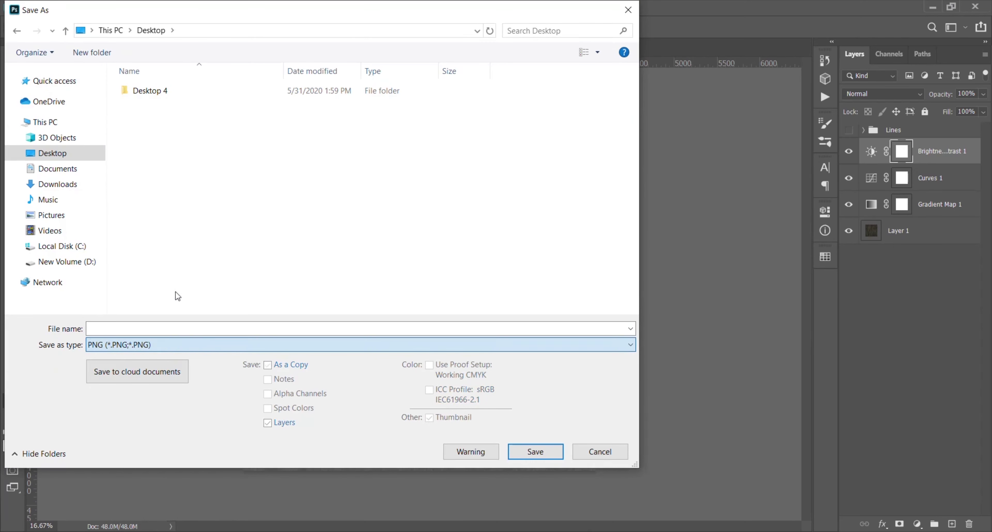
{"action": "left_click", "coordinate": [170, 104]}
{"action": "left_click", "coordinate": [161, 328]}
{"action": "double_click", "coordinate": [159, 329]}
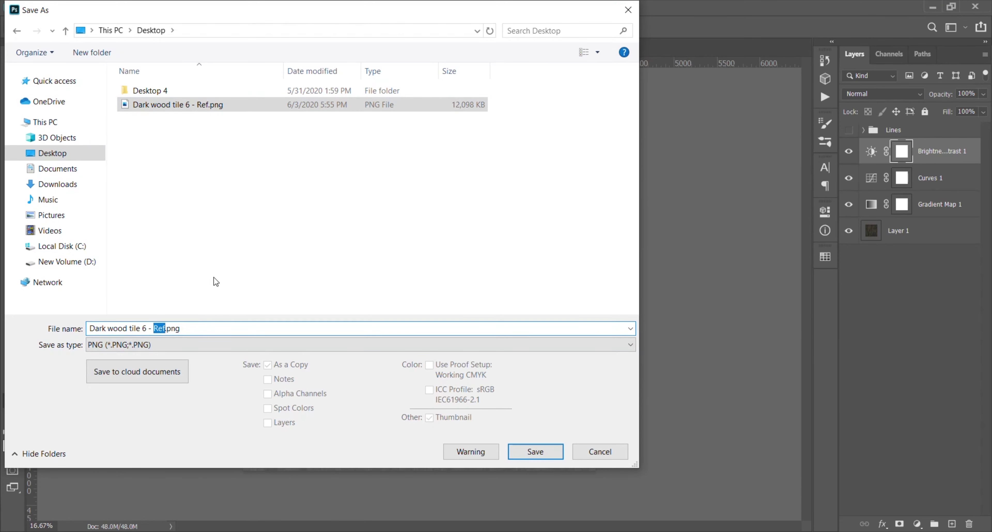
{"action": "type", "text": "Gloss"}
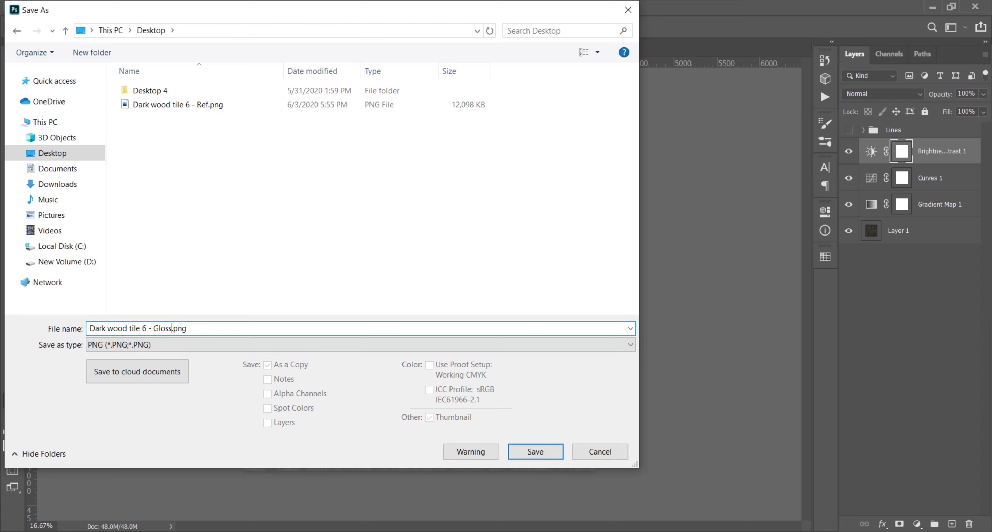
{"action": "left_click", "coordinate": [534, 452]}
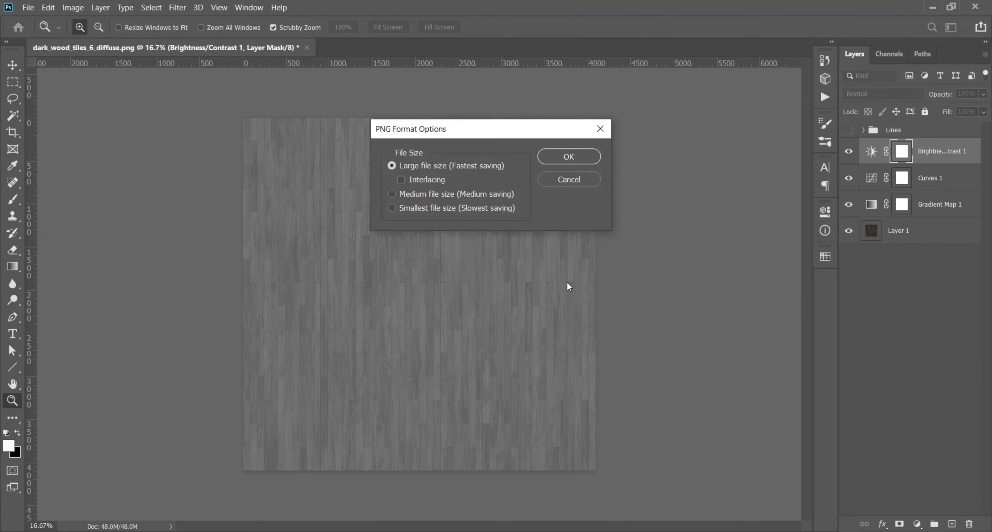
{"action": "left_click", "coordinate": [593, 163]}
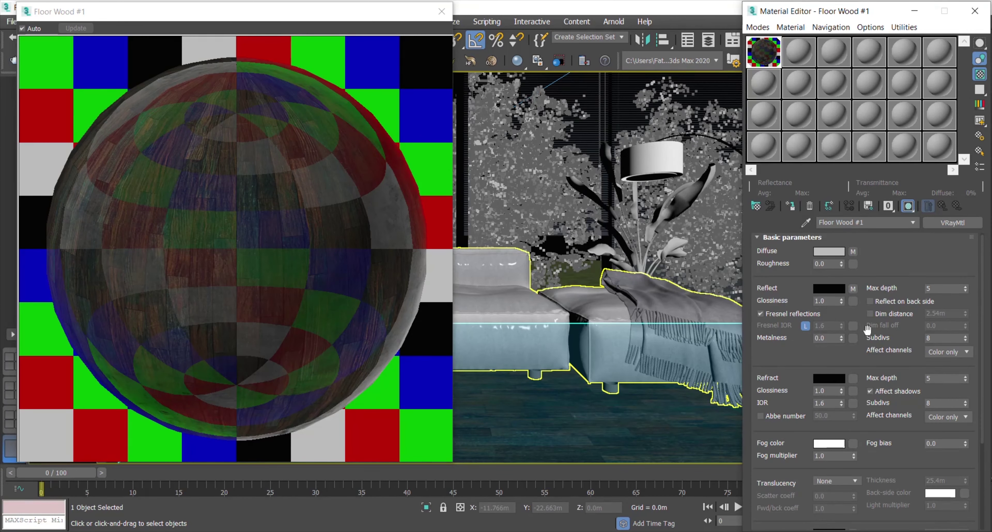
Load Dark wood tile 6 - Gloss.png as a Bitmap in the Reflection Glossiness slot.
{"action": "left_click", "coordinate": [853, 302]}
{"action": "double_click", "coordinate": [509, 84]}
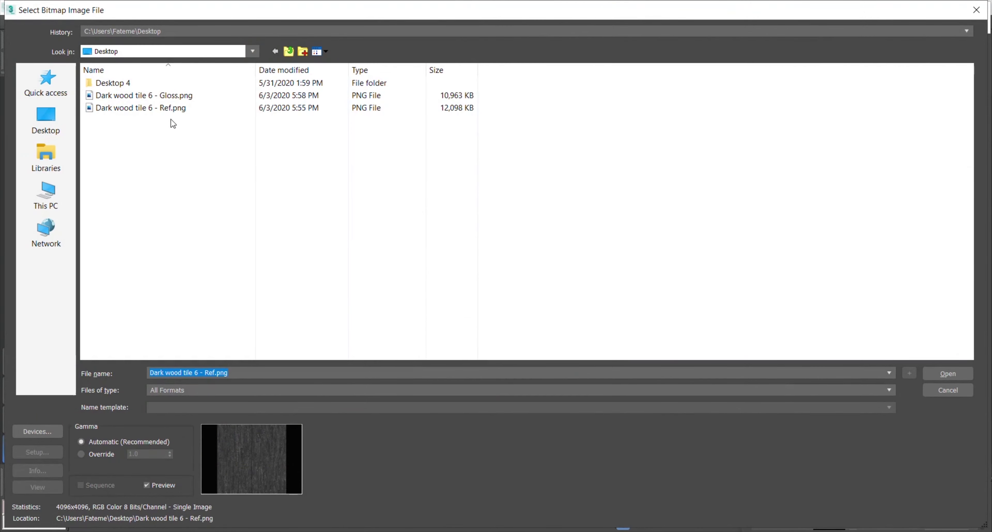
{"action": "left_click", "coordinate": [171, 96]}
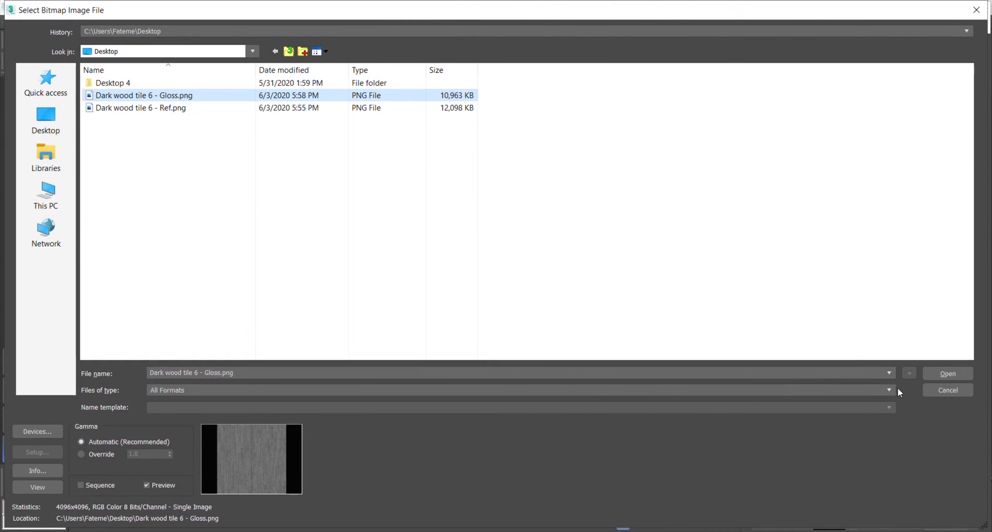
{"action": "left_click", "coordinate": [940, 374]}
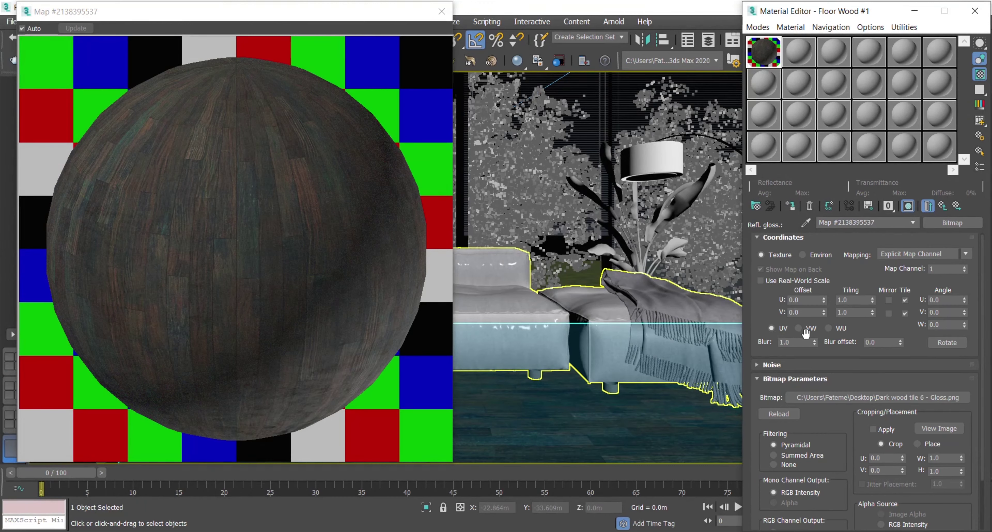
{"action": "left_click_drag", "start_coordinate": [767, 312], "coordinate": [767, 314]}
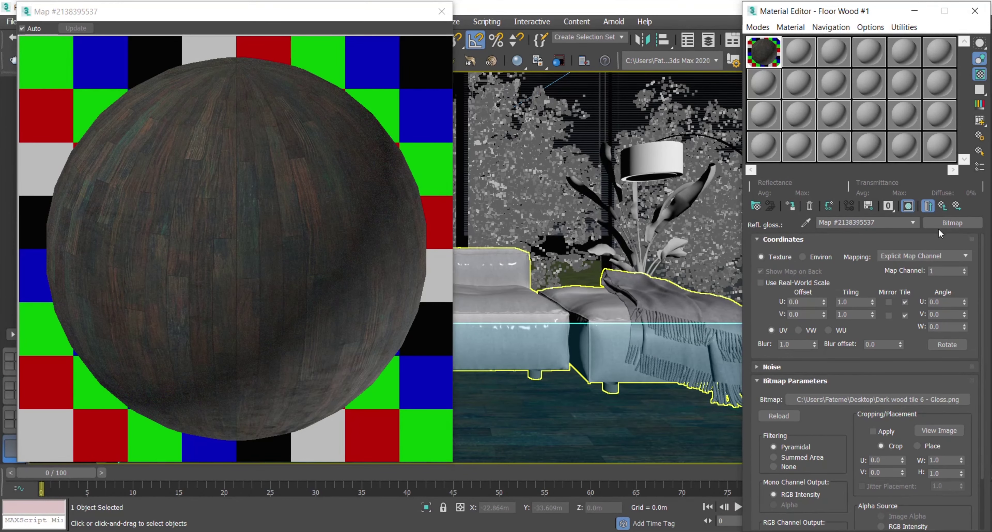
Convert the glossiness map to a Composite, keeping the gloss bitmap, and add a second layer.
{"action": "left_click", "coordinate": [943, 222]}
{"action": "double_click", "coordinate": [518, 198]}
{"action": "left_click", "coordinate": [815, 301]}
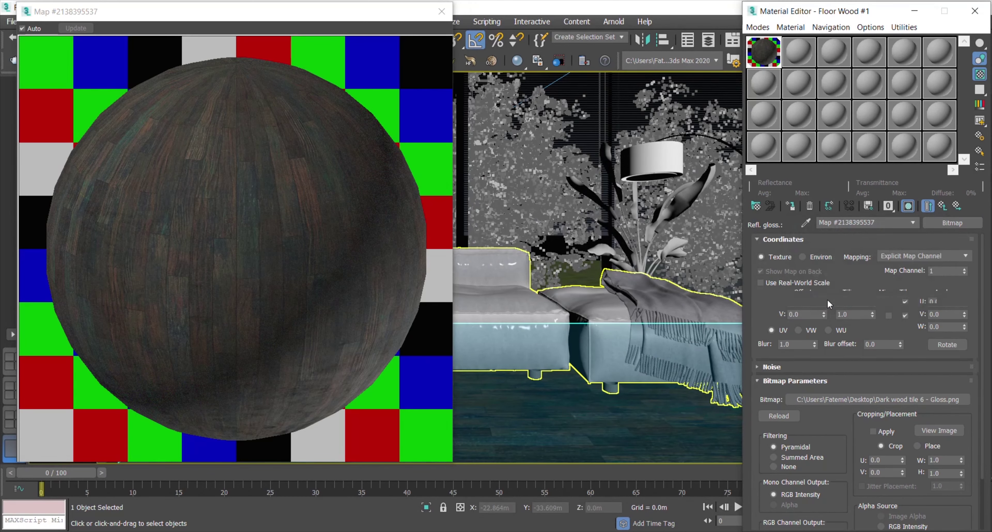
{"action": "left_click", "coordinate": [967, 254]}
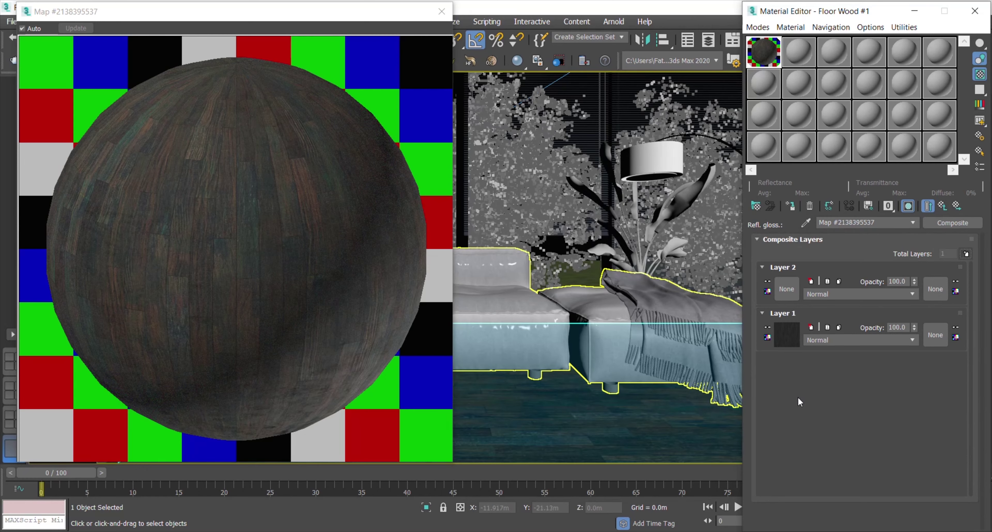
Drop the plaster texture into Layer 2 with Screen blending and move the map preview window aside.
{"action": "left_click_drag", "start_coordinate": [374, 457], "coordinate": [787, 296]}
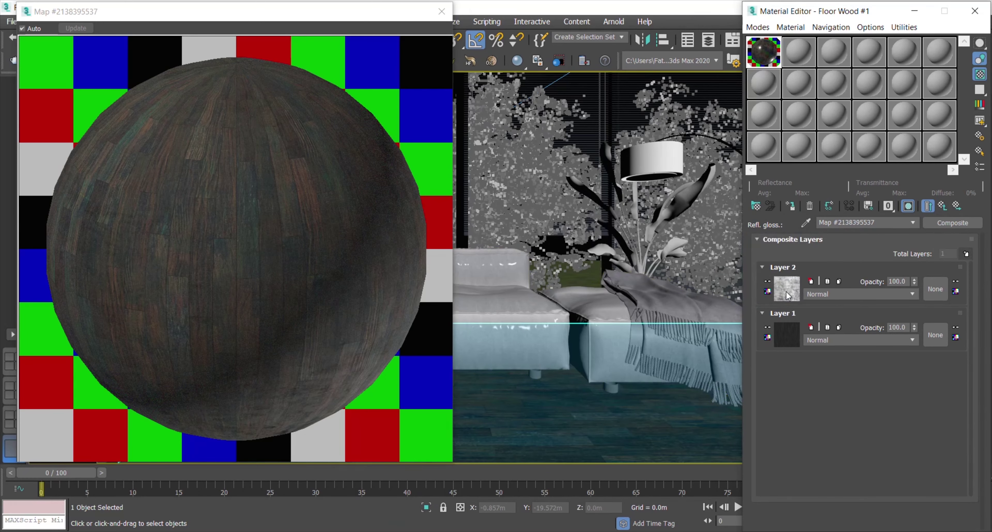
{"action": "left_click", "coordinate": [850, 296]}
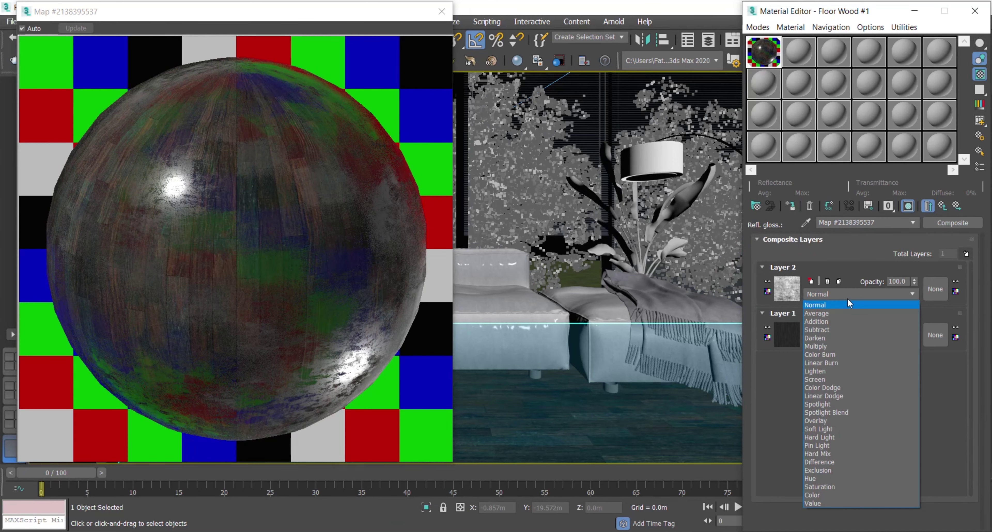
{"action": "left_click", "coordinate": [821, 381]}
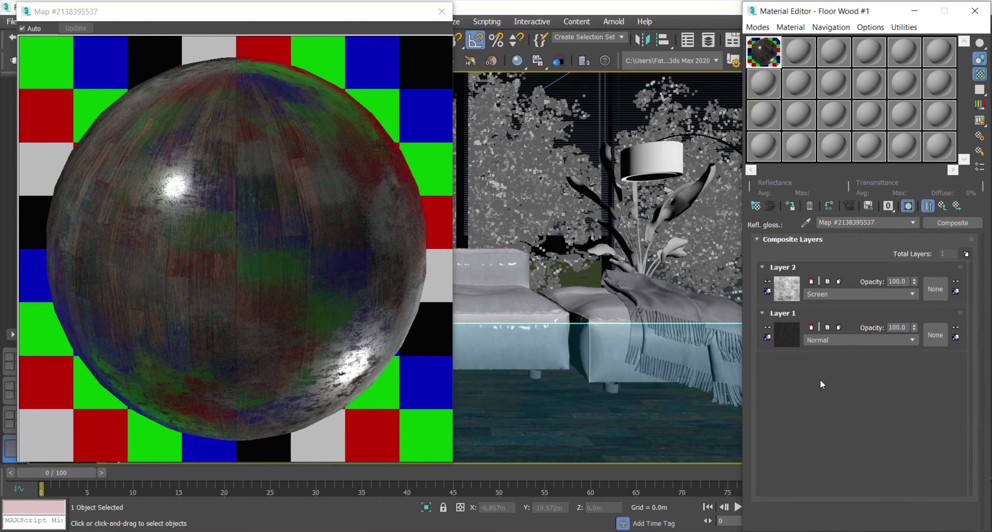
{"action": "left_click", "coordinate": [239, 269]}
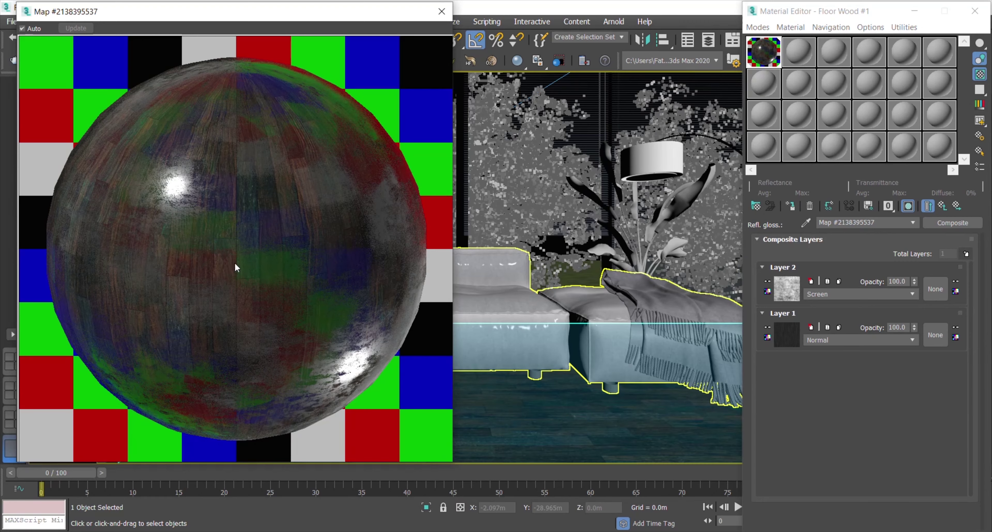
{"action": "left_click_drag", "start_coordinate": [308, 13], "coordinate": [402, 26]}
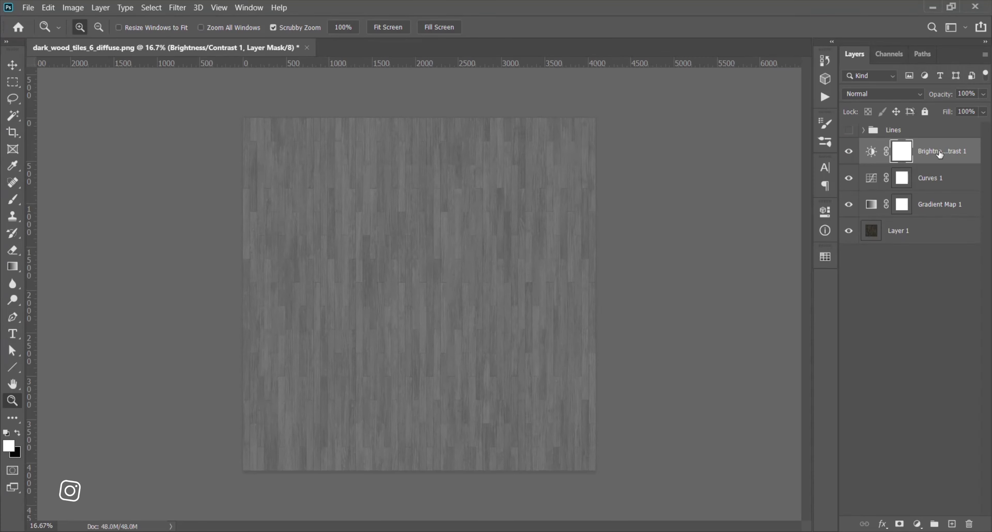
Reshape the Curves 1 adjustment's upper and lower points to brighten the texture.
{"action": "double_click", "coordinate": [872, 178]}
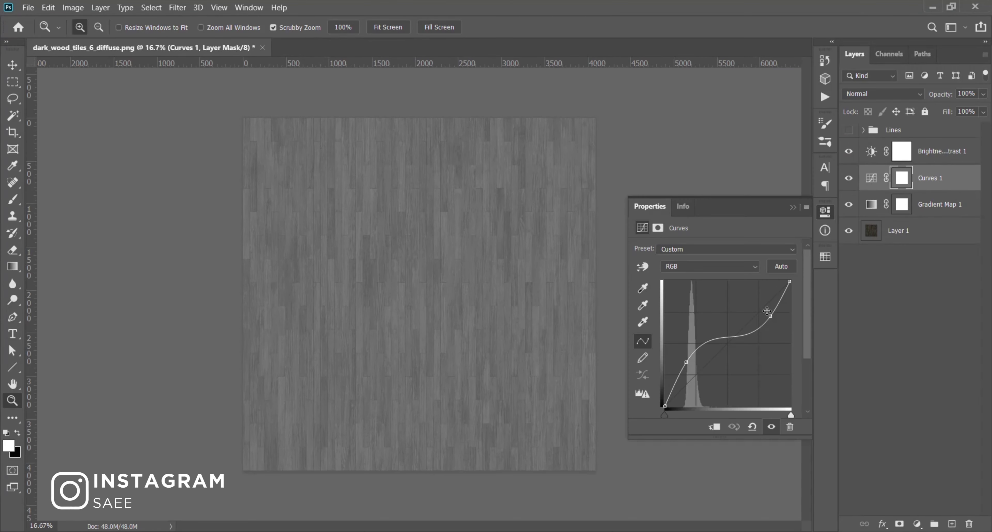
{"action": "left_click_drag", "start_coordinate": [771, 318], "coordinate": [764, 315]}
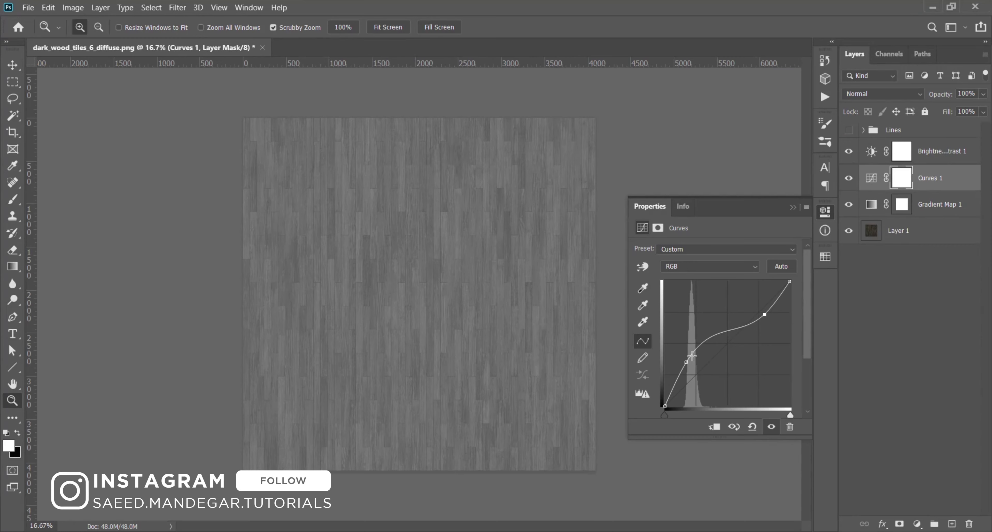
{"action": "left_click_drag", "start_coordinate": [681, 358], "coordinate": [678, 358]}
{"action": "left_click_drag", "start_coordinate": [765, 314], "coordinate": [765, 314]}
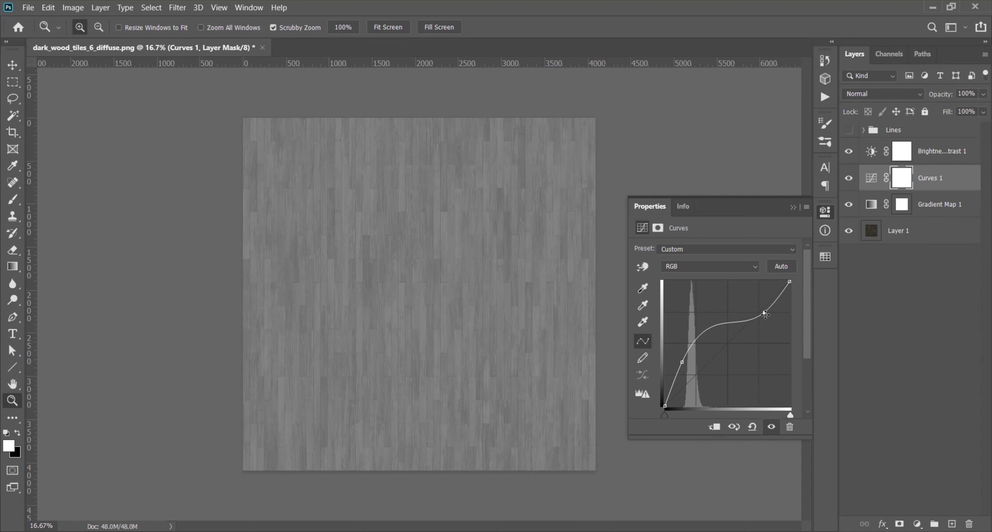
Save the texture as PNG, overwriting Dark wood tile 6 - Gloss.png.
{"action": "left_click", "coordinate": [28, 8]}
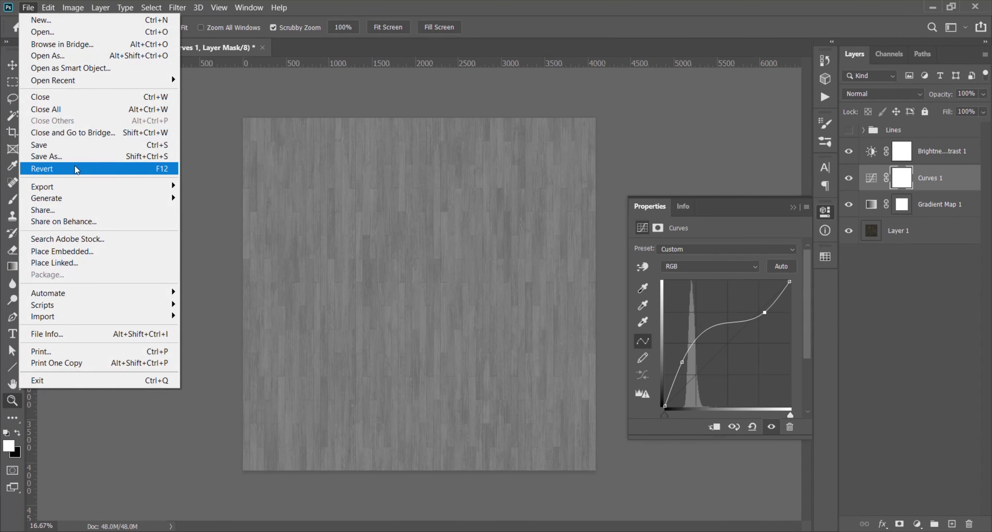
{"action": "left_click", "coordinate": [54, 156]}
{"action": "left_click", "coordinate": [200, 345]}
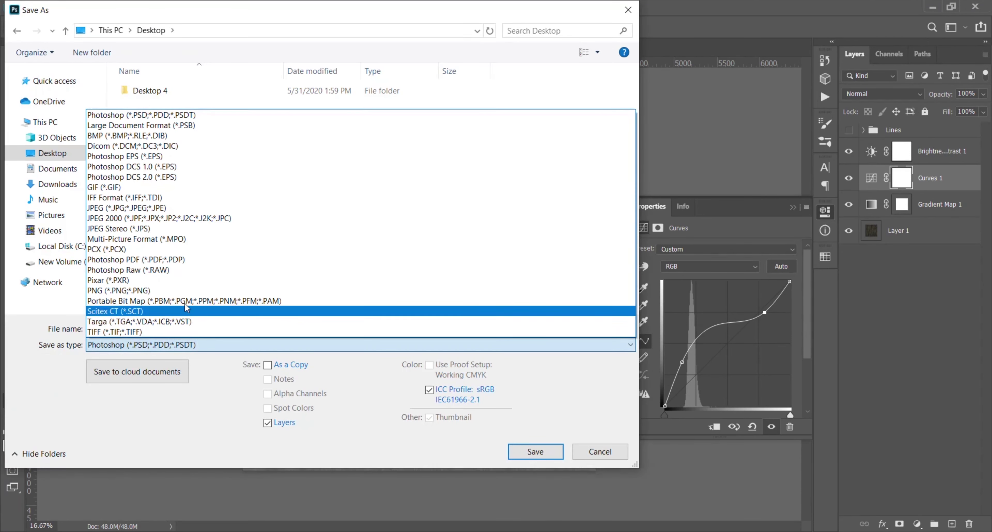
{"action": "left_click", "coordinate": [189, 290]}
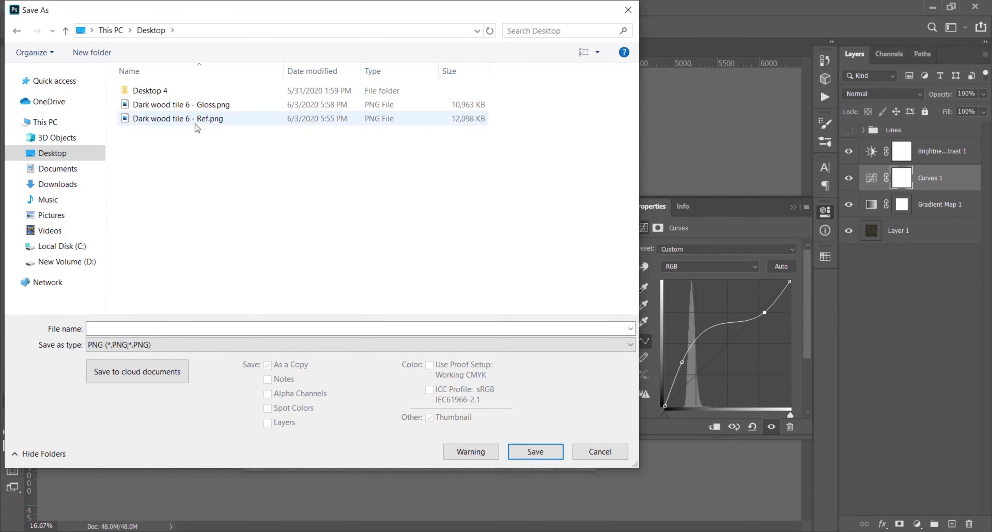
{"action": "left_click", "coordinate": [204, 105]}
{"action": "left_click", "coordinate": [535, 452]}
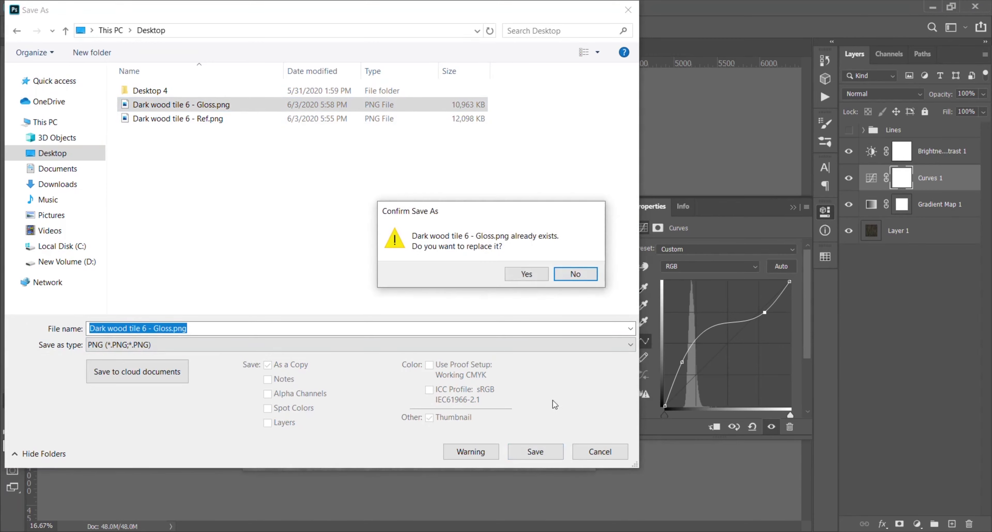
{"action": "left_click", "coordinate": [527, 275]}
{"action": "left_click", "coordinate": [562, 165]}
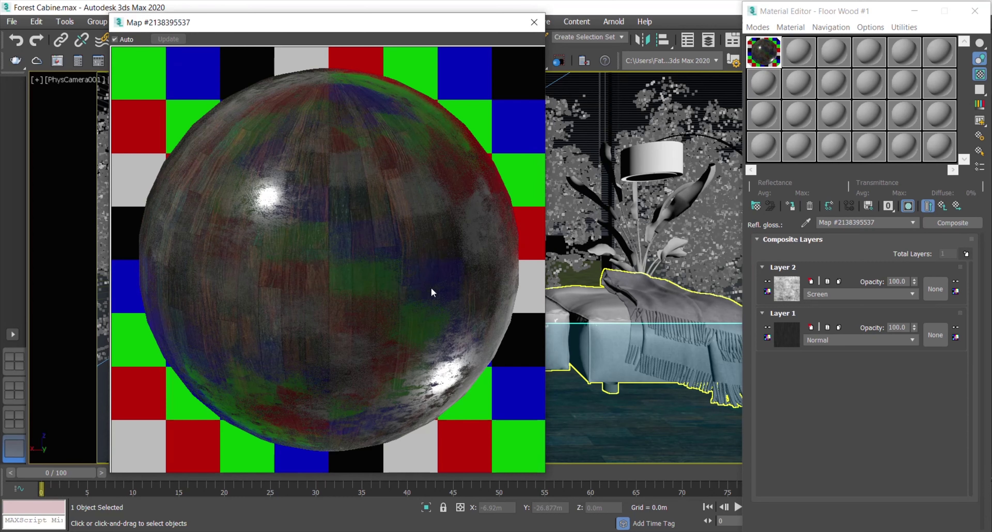
Wrap Layer 1's gloss bitmap in a Color Correction map, keeping the old map.
{"action": "left_click", "coordinate": [792, 344]}
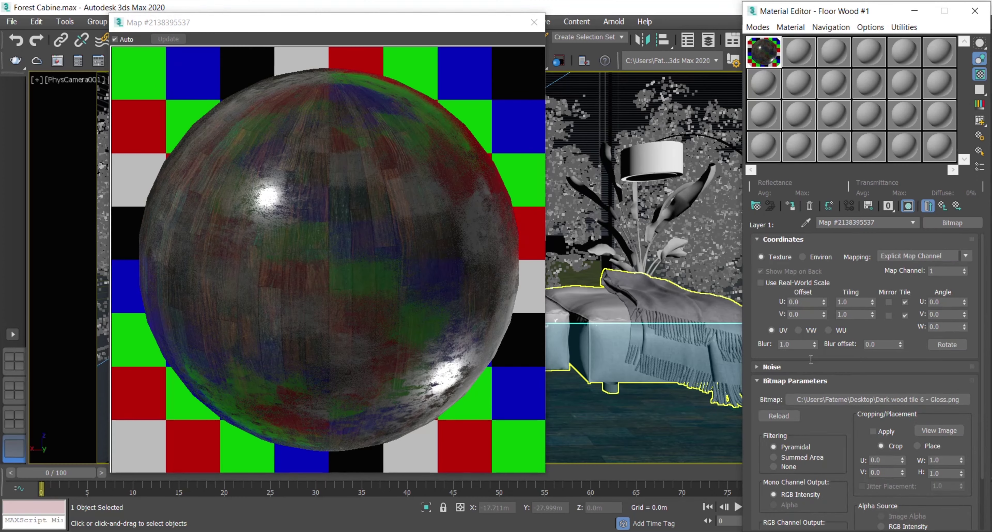
{"action": "left_click", "coordinate": [951, 223]}
{"action": "double_click", "coordinate": [540, 148]}
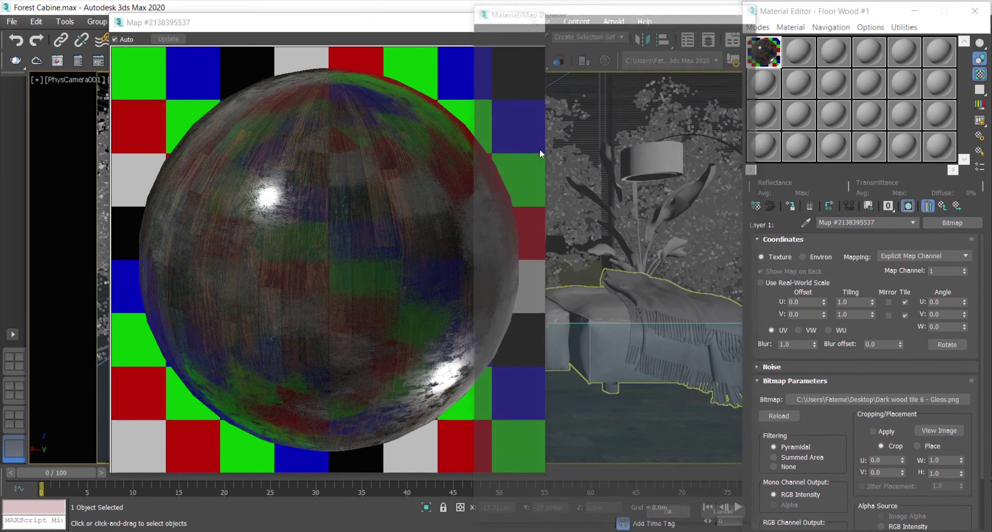
{"action": "left_click", "coordinate": [846, 304]}
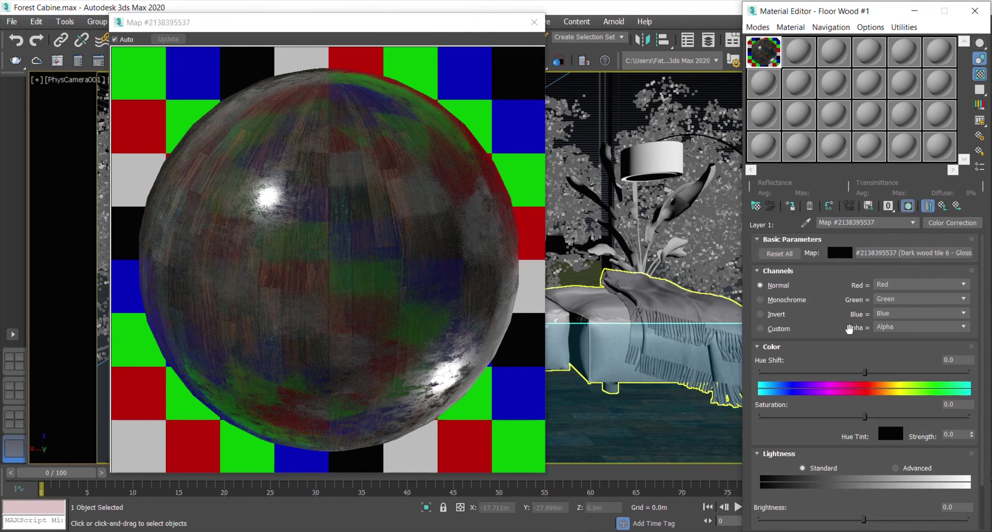
Set Color Correction lightness to Advanced with an RGB gain of 150.
{"action": "scroll", "coordinate": [879, 411], "scroll_direction": "down", "scroll_amount": 3}
{"action": "left_click", "coordinate": [896, 415]}
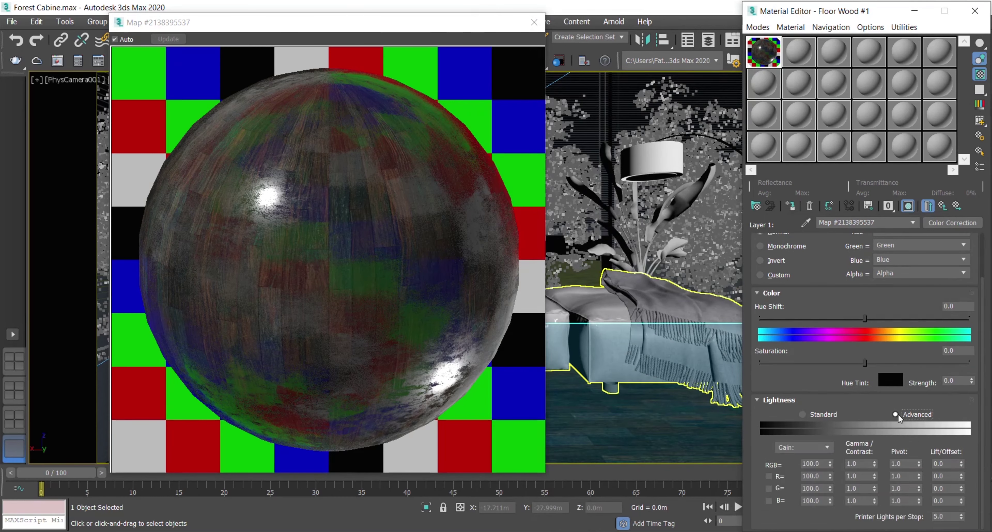
{"action": "double_click", "coordinate": [816, 464]}
{"action": "key", "text": "Return"}
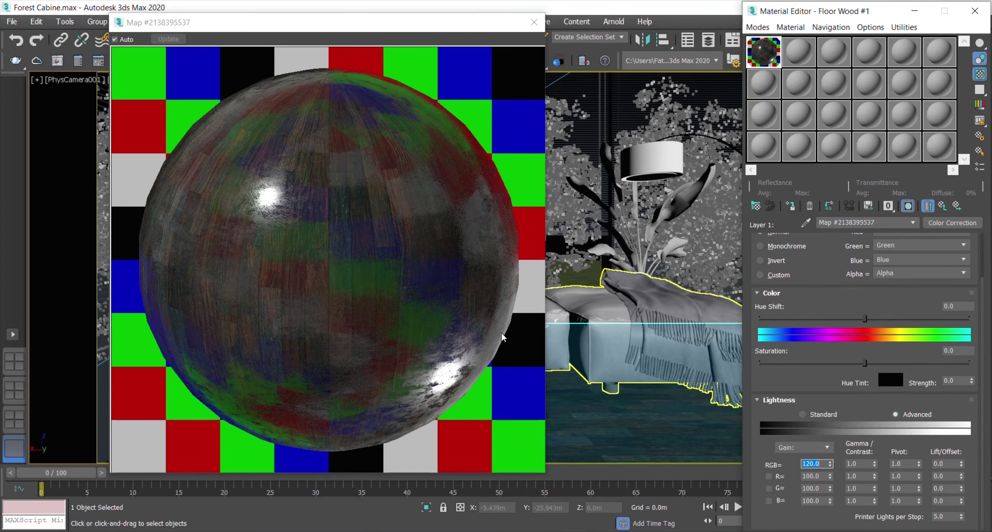
{"action": "type", "text": "150"}
{"action": "key", "text": "Return"}
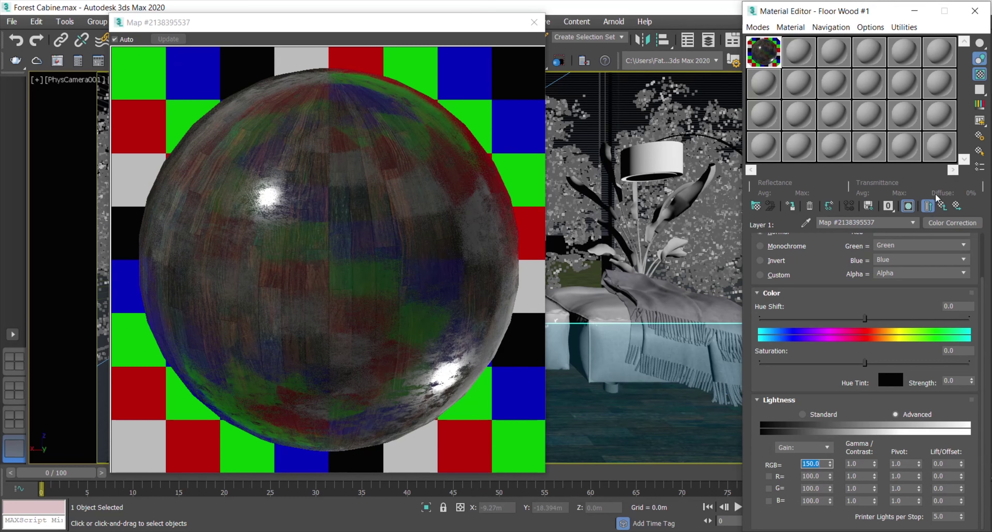
Raise the RGB gain to 200 and return up to the Floor Wood #1 material.
{"action": "left_click", "coordinate": [943, 206]}
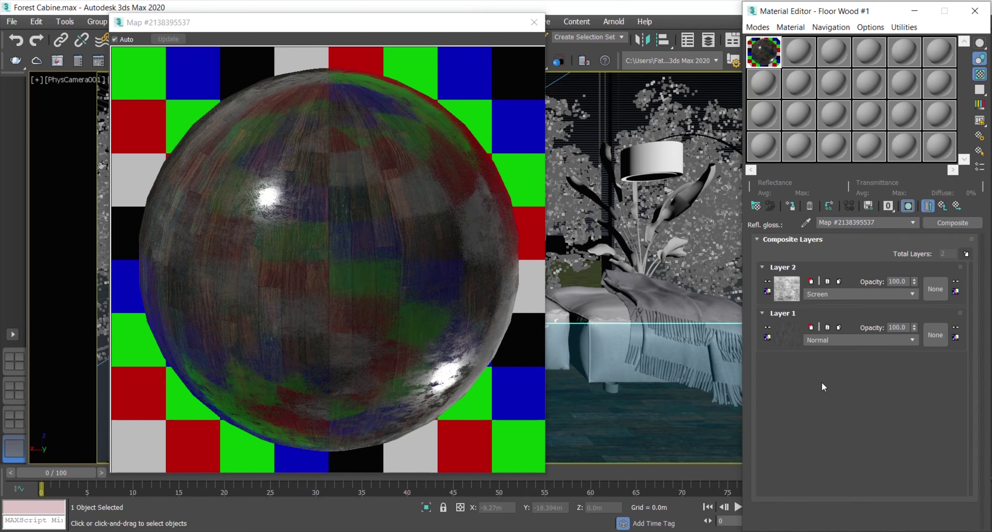
{"action": "left_click", "coordinate": [786, 334]}
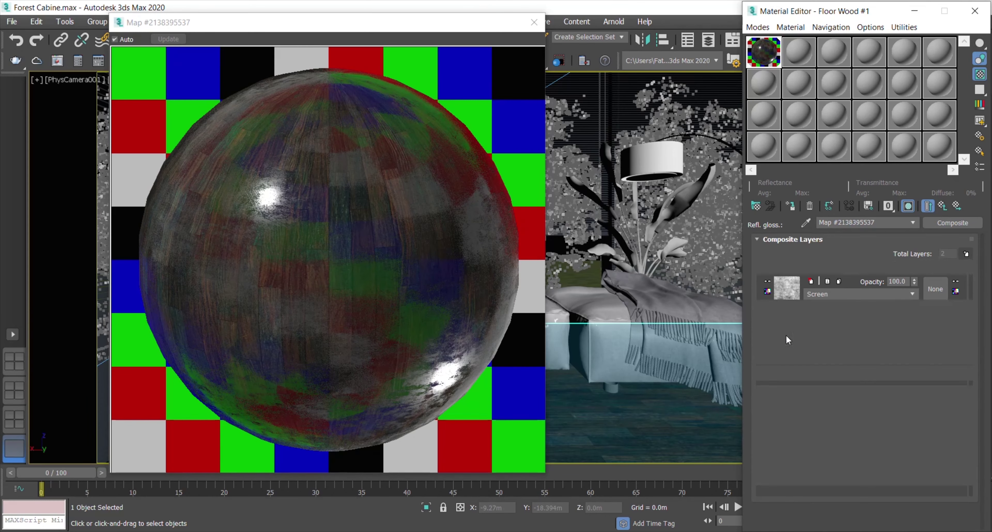
{"action": "left_click", "coordinate": [814, 518]}
{"action": "type", "text": "200"}
{"action": "key", "text": "Return"}
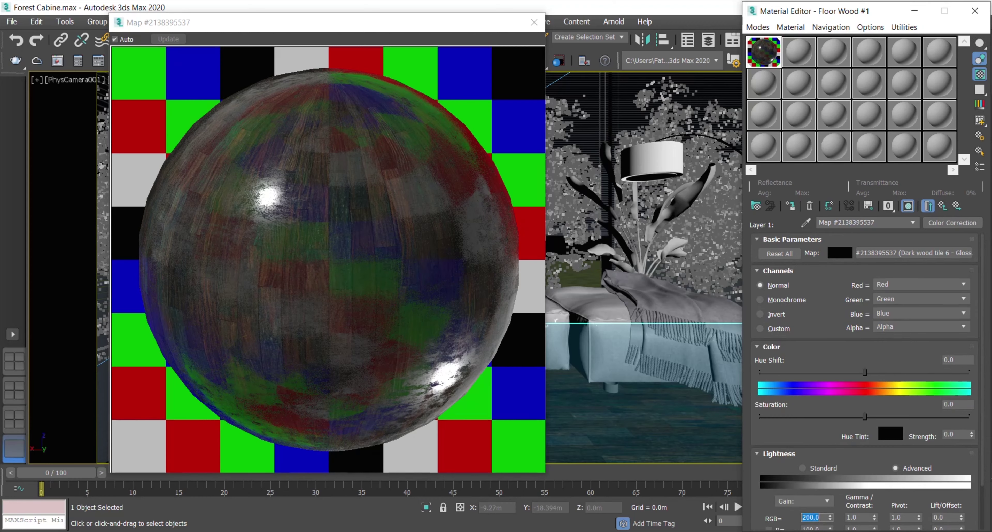
{"action": "left_click", "coordinate": [388, 279]}
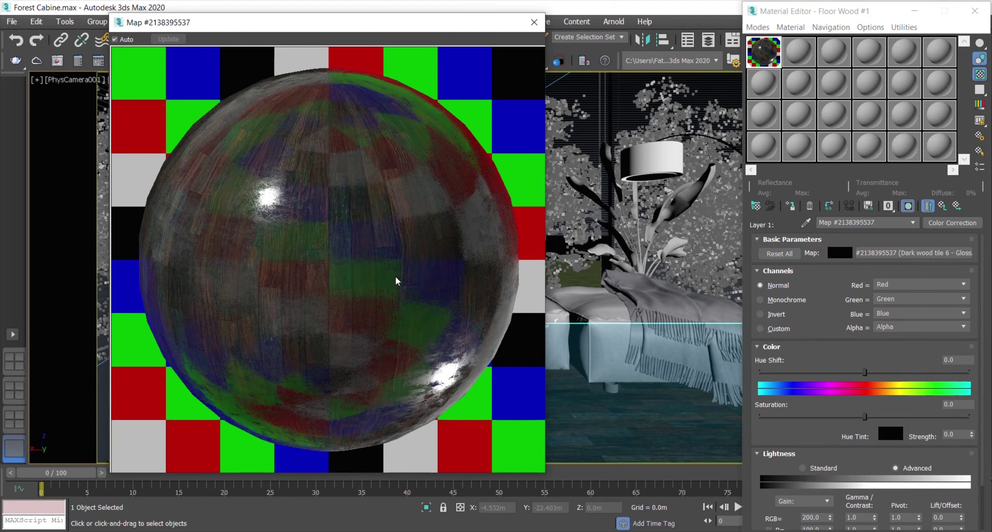
{"action": "left_click", "coordinate": [944, 207]}
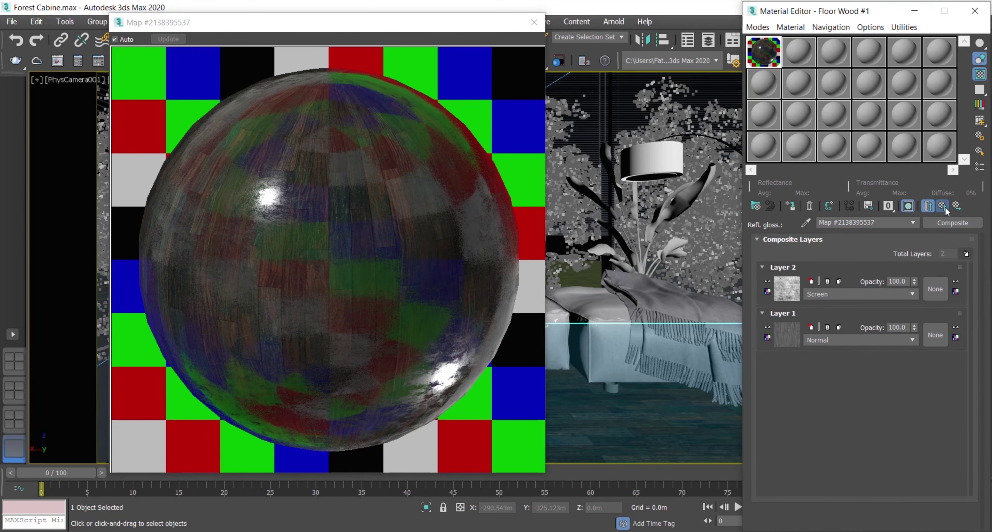
{"action": "left_click", "coordinate": [945, 208]}
Scroll the Floor Wood #1 parameters down and expand the Maps rollout.
{"action": "left_click", "coordinate": [409, 252]}
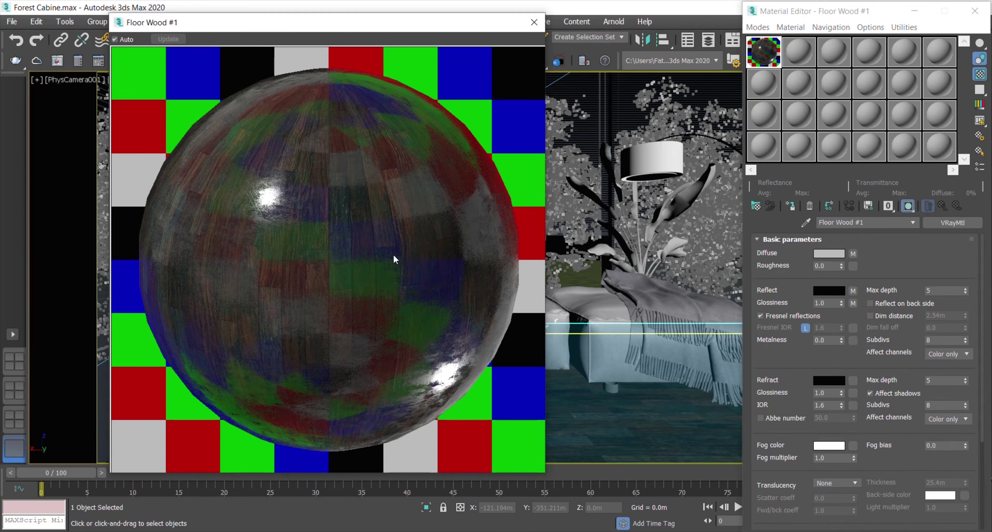
{"action": "left_click", "coordinate": [782, 357]}
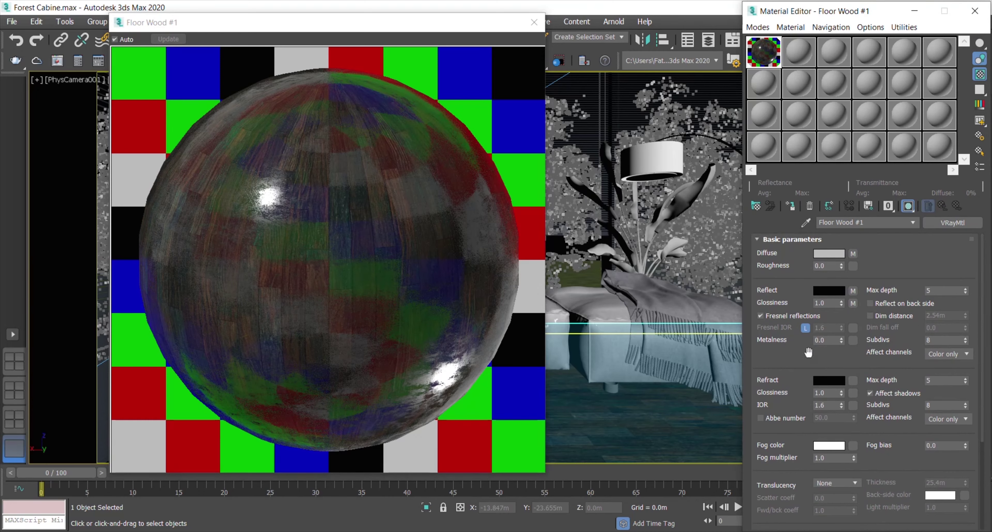
{"action": "left_click_drag", "start_coordinate": [796, 352], "coordinate": [797, 189]}
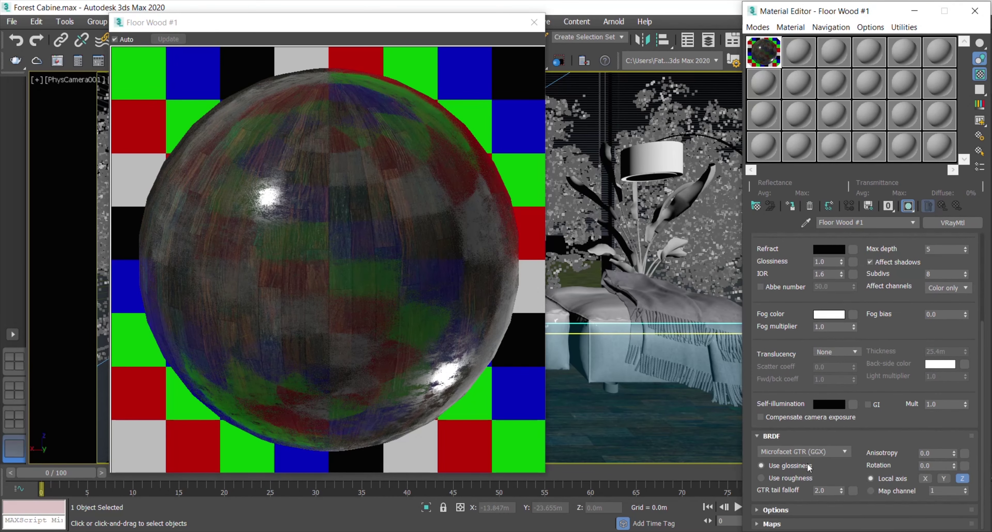
{"action": "left_click", "coordinate": [799, 524]}
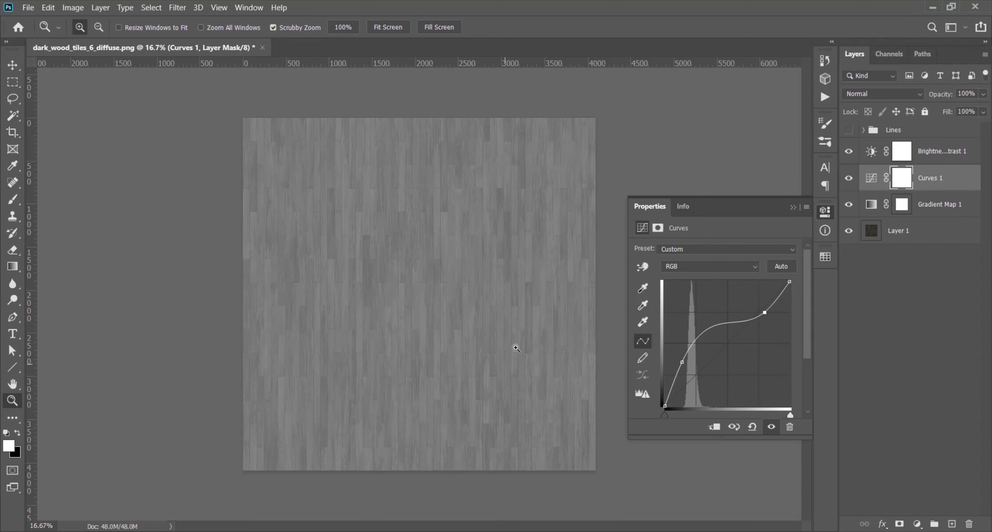
Compare the texture with Curves 1 toggled off, then readjust the Curves 1 points.
{"action": "left_click", "coordinate": [516, 348]}
{"action": "left_click", "coordinate": [792, 207]}
{"action": "left_click_drag", "start_coordinate": [489, 251], "coordinate": [474, 260]}
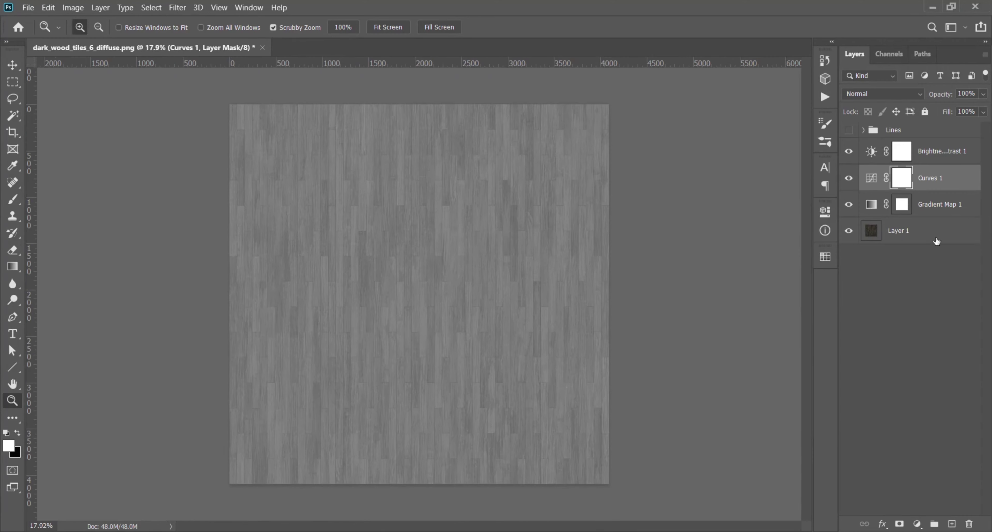
{"action": "left_click", "coordinate": [482, 295]}
{"action": "left_click_drag", "start_coordinate": [514, 288], "coordinate": [504, 297]}
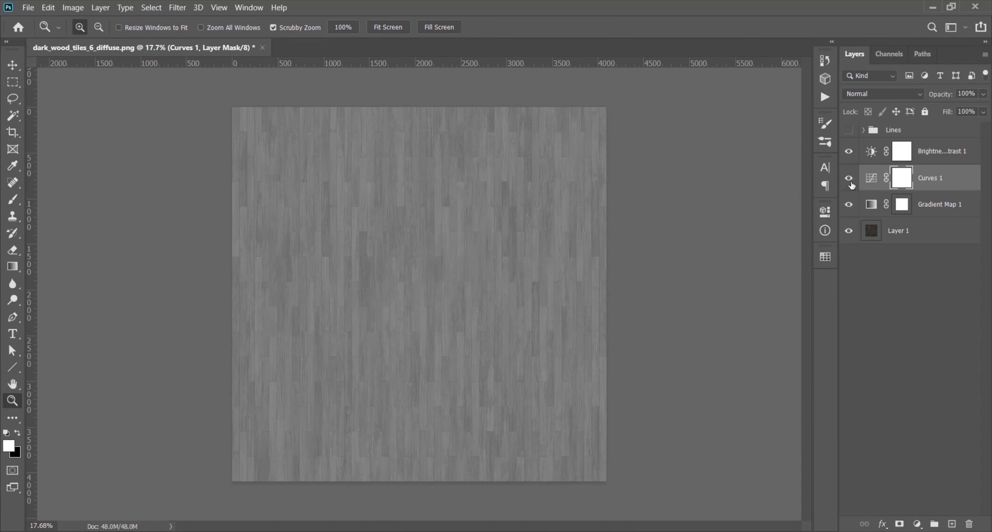
{"action": "left_click", "coordinate": [850, 179]}
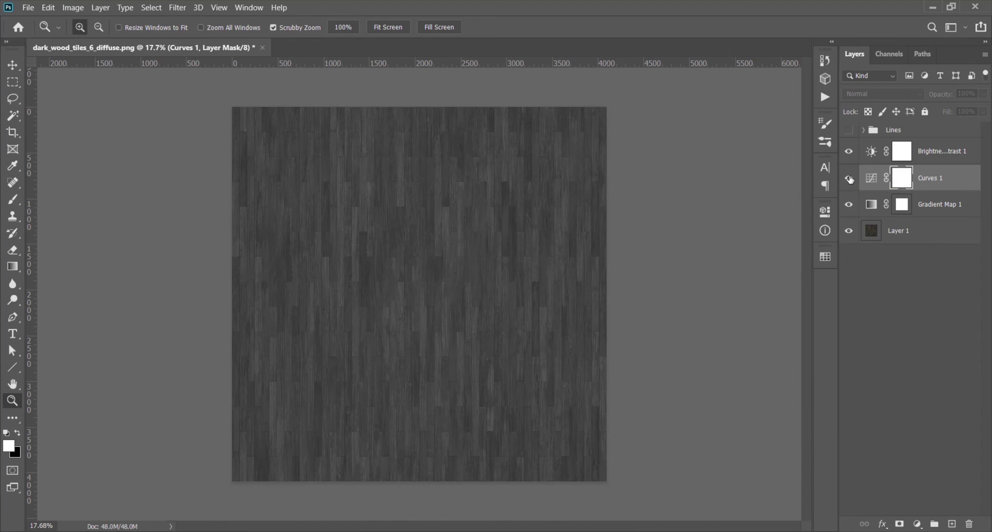
{"action": "left_click", "coordinate": [849, 179]}
{"action": "double_click", "coordinate": [871, 178]}
{"action": "left_click_drag", "start_coordinate": [682, 362], "coordinate": [690, 364]}
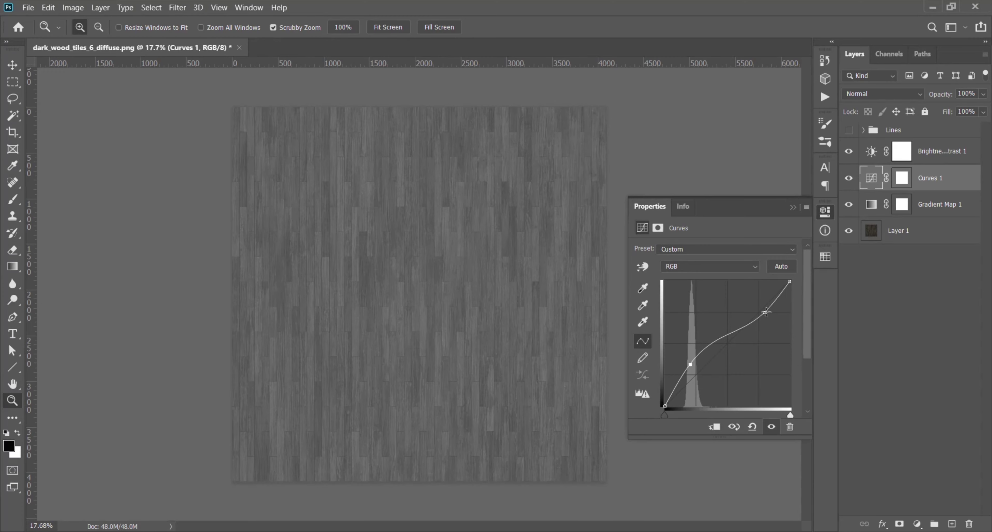
{"action": "left_click_drag", "start_coordinate": [765, 312], "coordinate": [760, 310]}
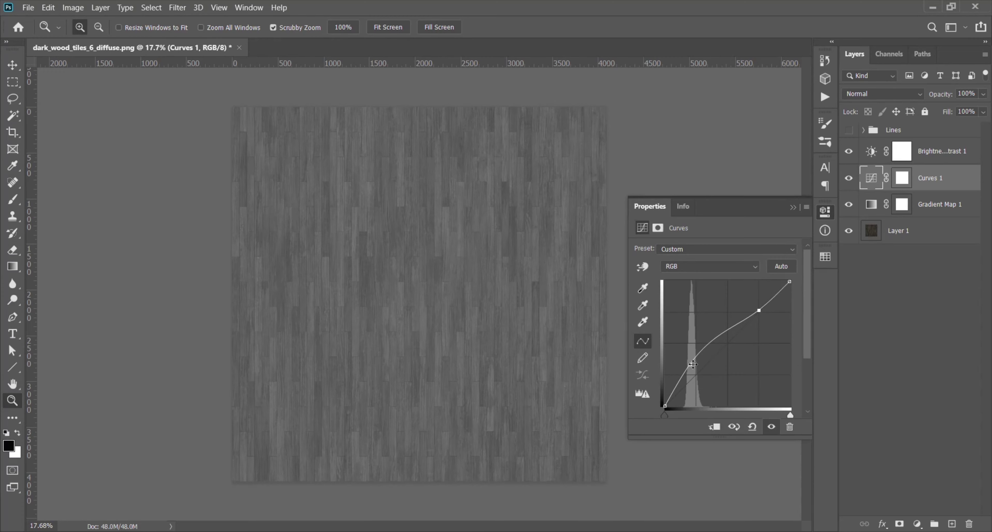
{"action": "left_click_drag", "start_coordinate": [688, 365], "coordinate": [688, 363]}
{"action": "left_click_drag", "start_coordinate": [762, 316], "coordinate": [762, 314]}
Hide Brightness/Contrast and bend the curve higher to brighten the wood texture.
{"action": "left_click", "coordinate": [848, 151]}
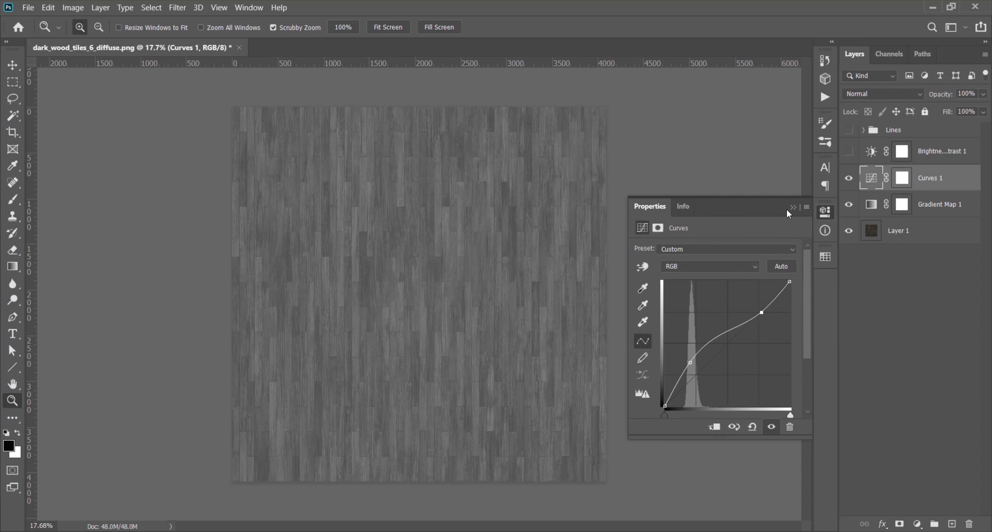
{"action": "left_click_drag", "start_coordinate": [761, 314], "coordinate": [757, 305]}
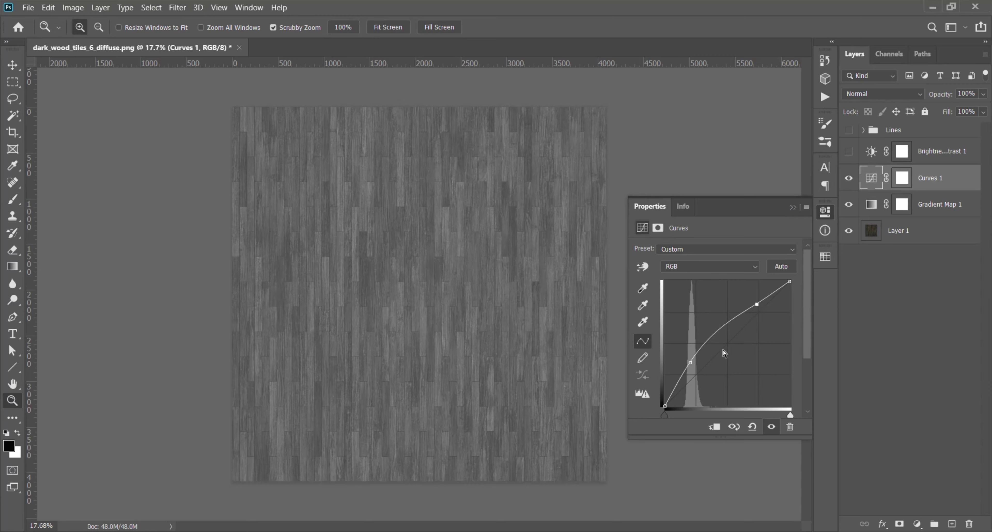
{"action": "left_click_drag", "start_coordinate": [688, 363], "coordinate": [691, 364]}
{"action": "mouse_move", "coordinate": [757, 304]}
{"action": "left_mouse_down"}
{"action": "mouse_move", "coordinate": [750, 291]}
{"action": "mouse_move", "coordinate": [742, 297]}
{"action": "left_mouse_up"}
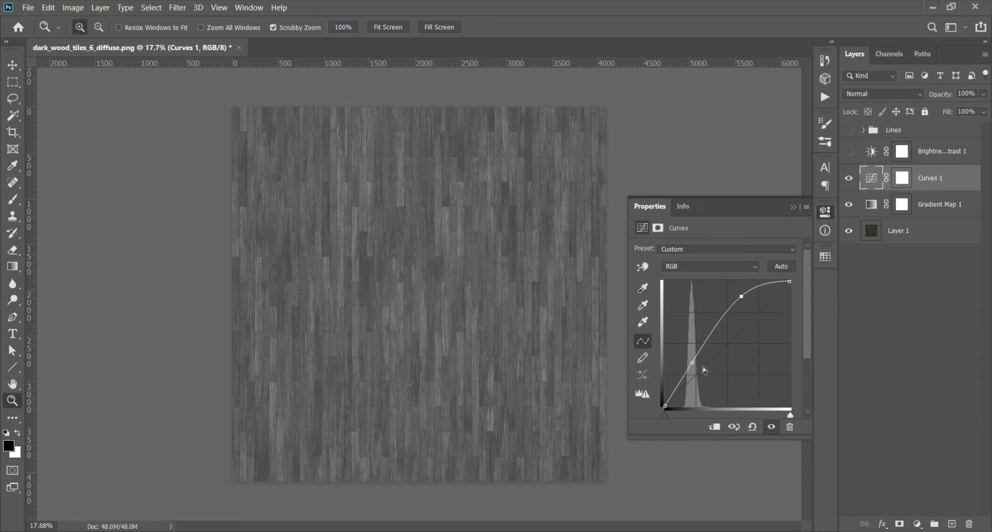
{"action": "left_click_drag", "start_coordinate": [692, 365], "coordinate": [695, 364]}
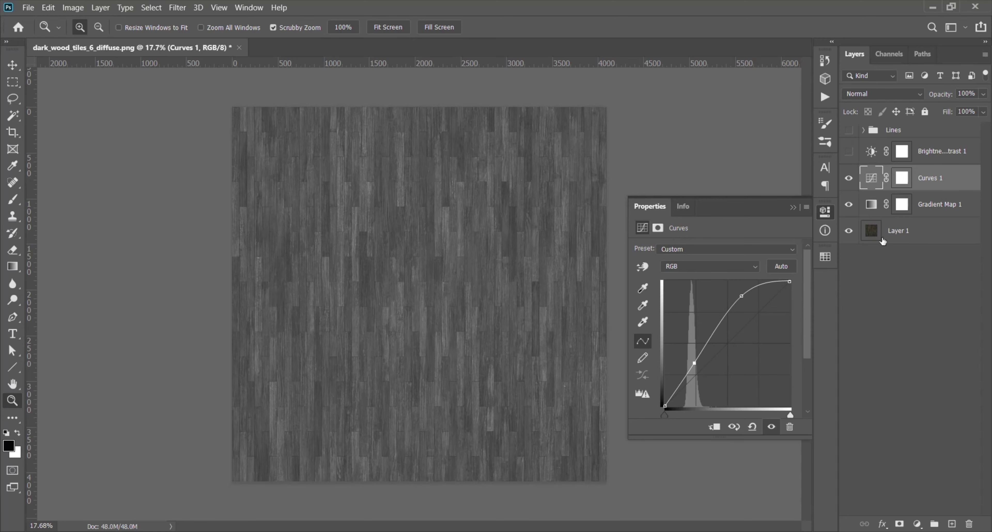
Make the Lines group visible and show Curves again, zooming in on the plank lines.
{"action": "left_click", "coordinate": [916, 131]}
{"action": "left_click", "coordinate": [849, 131]}
{"action": "left_click_drag", "start_coordinate": [501, 217], "coordinate": [605, 234]}
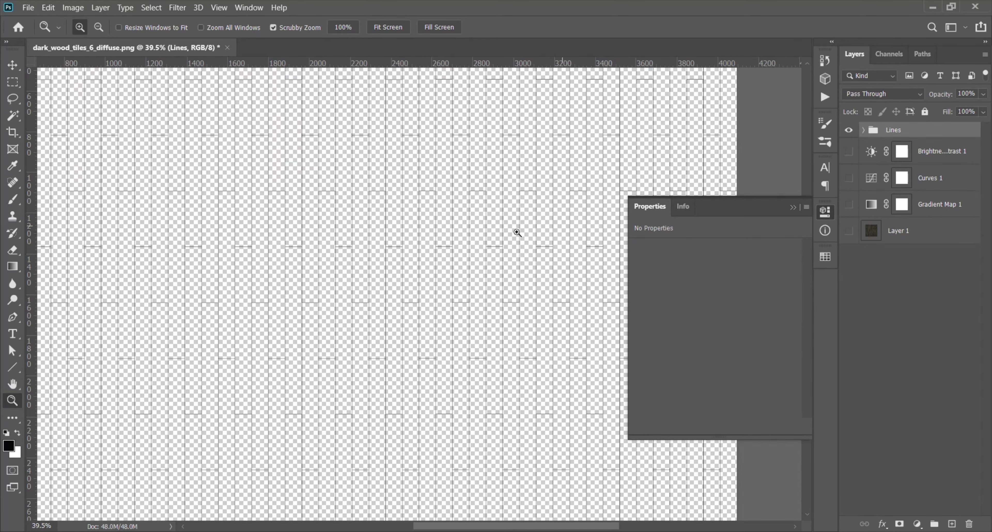
{"action": "left_click_drag", "start_coordinate": [469, 237], "coordinate": [455, 266]}
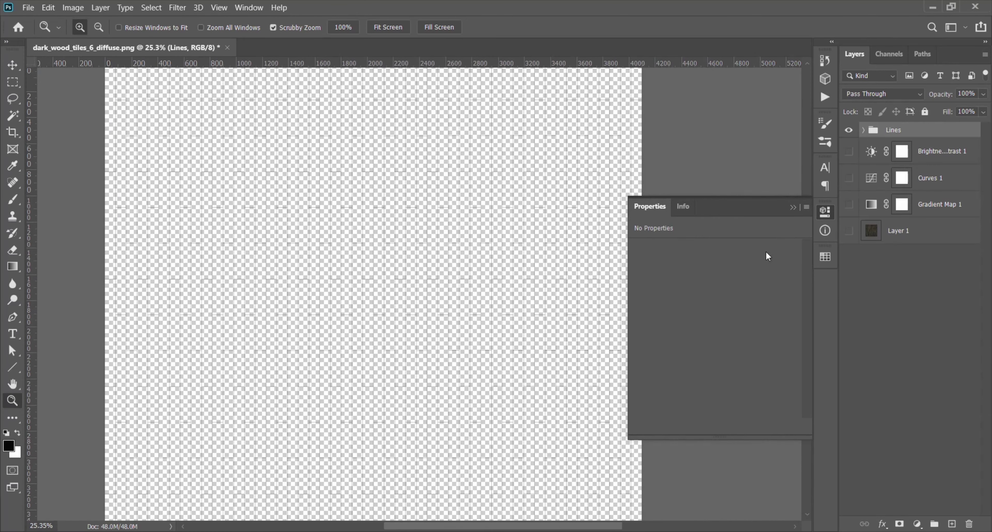
{"action": "left_click", "coordinate": [849, 178]}
Inspect the plank seams up close and at 100%, with the layers turned back on.
{"action": "left_click_drag", "start_coordinate": [447, 239], "coordinate": [533, 265]}
{"action": "left_click", "coordinate": [849, 130]}
{"action": "left_click", "coordinate": [849, 130]}
{"action": "left_click_drag", "start_coordinate": [476, 274], "coordinate": [570, 277]}
{"action": "left_click", "coordinate": [793, 208]}
{"action": "left_click_drag", "start_coordinate": [501, 276], "coordinate": [457, 278]}
{"action": "key", "text": "ctrl+0"}
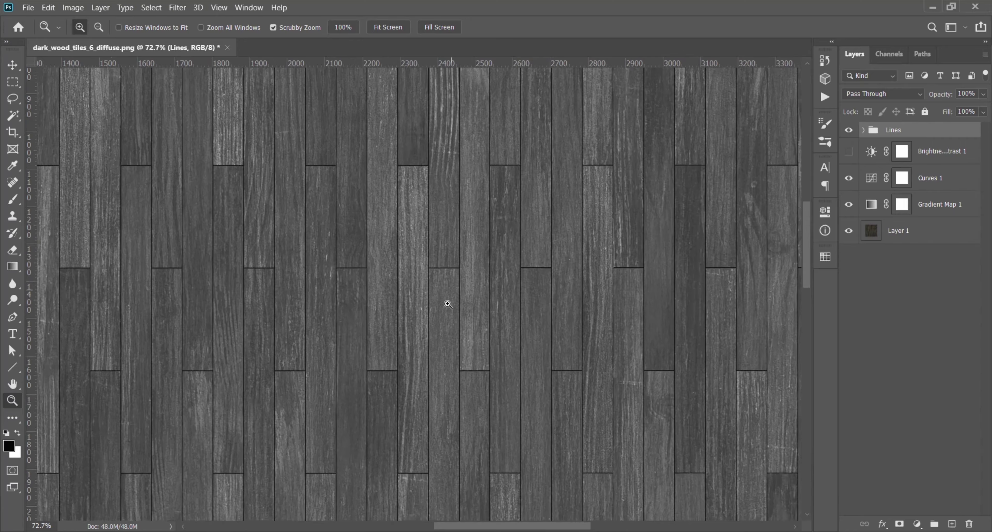
{"action": "key", "text": "ctrl+1"}
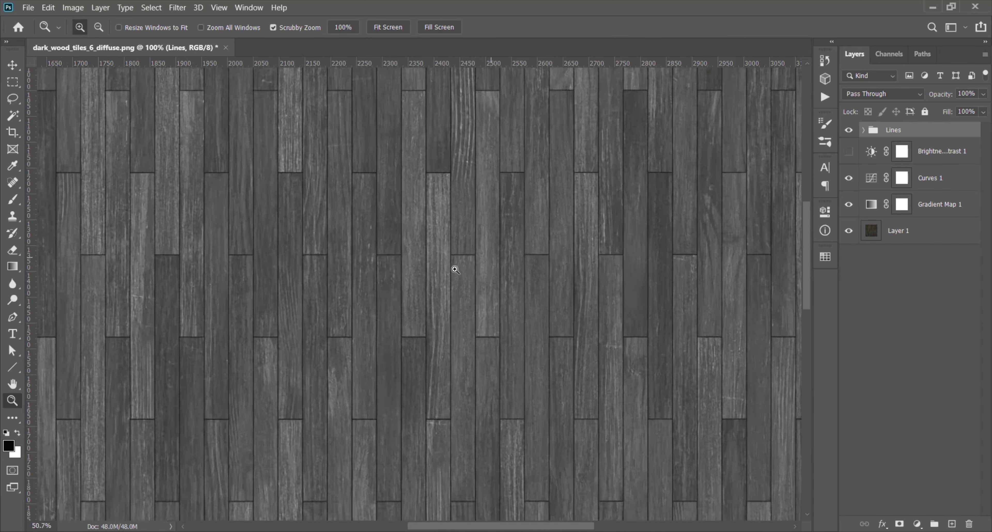
{"action": "left_click_drag", "start_coordinate": [456, 269], "coordinate": [469, 288]}
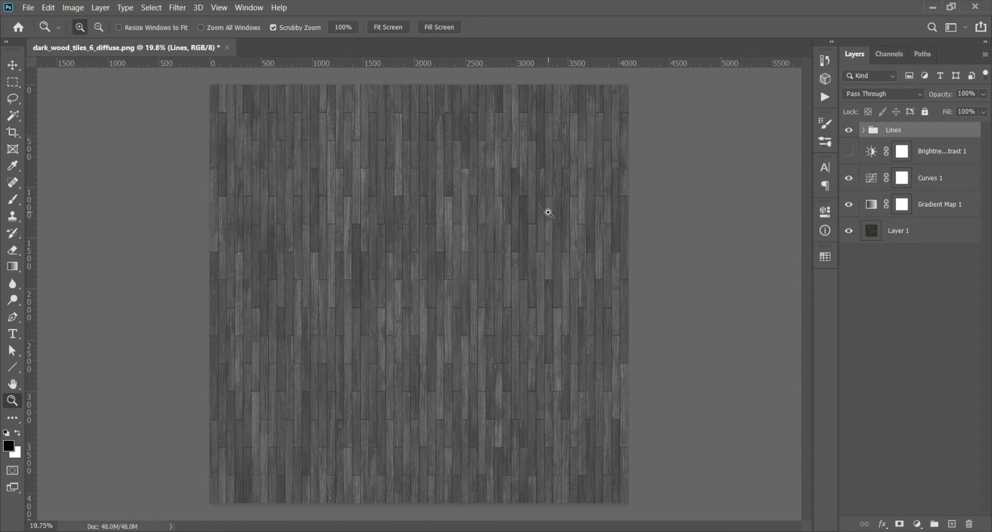
Save the wood texture to the Desktop as PNG 'Dark wood tile 6 - bump.png'.
{"action": "left_click", "coordinate": [29, 8]}
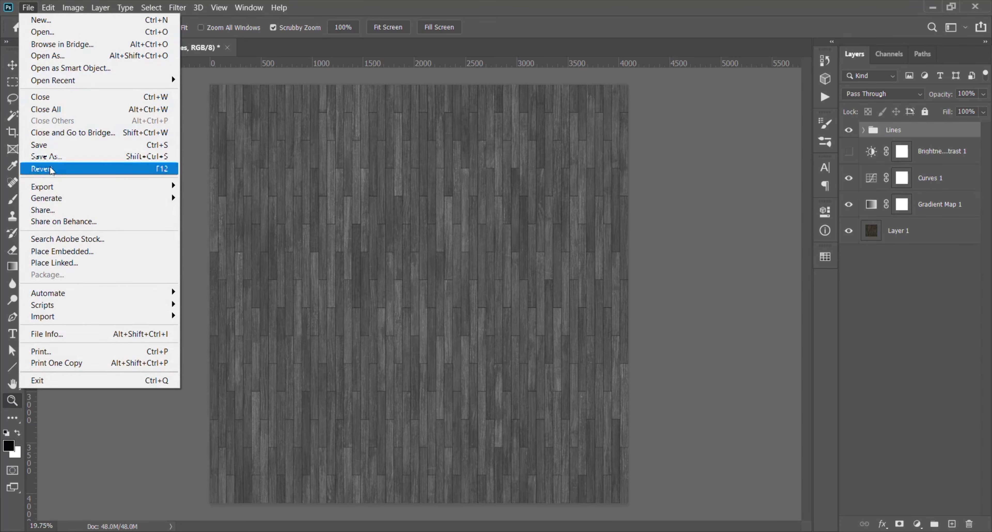
{"action": "left_click", "coordinate": [56, 161]}
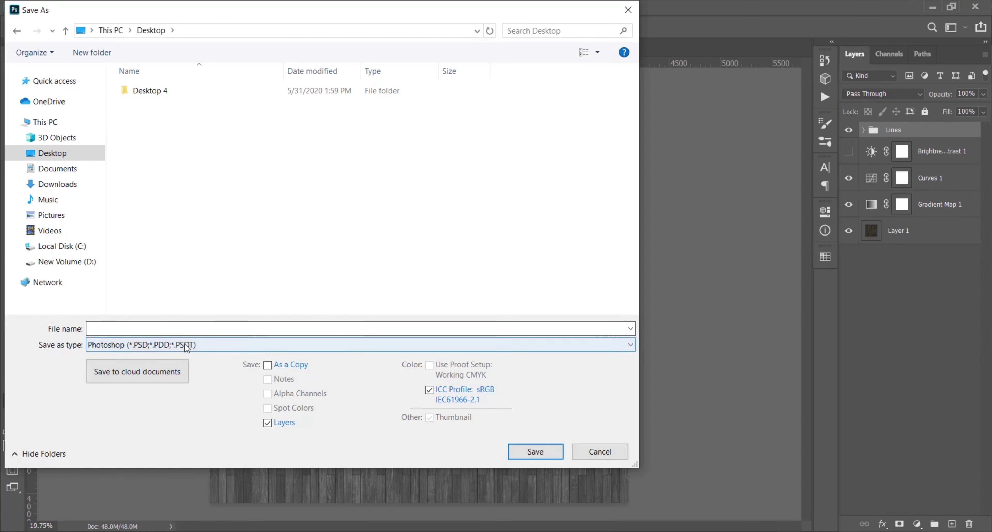
{"action": "left_click", "coordinate": [193, 344]}
{"action": "left_click", "coordinate": [182, 293]}
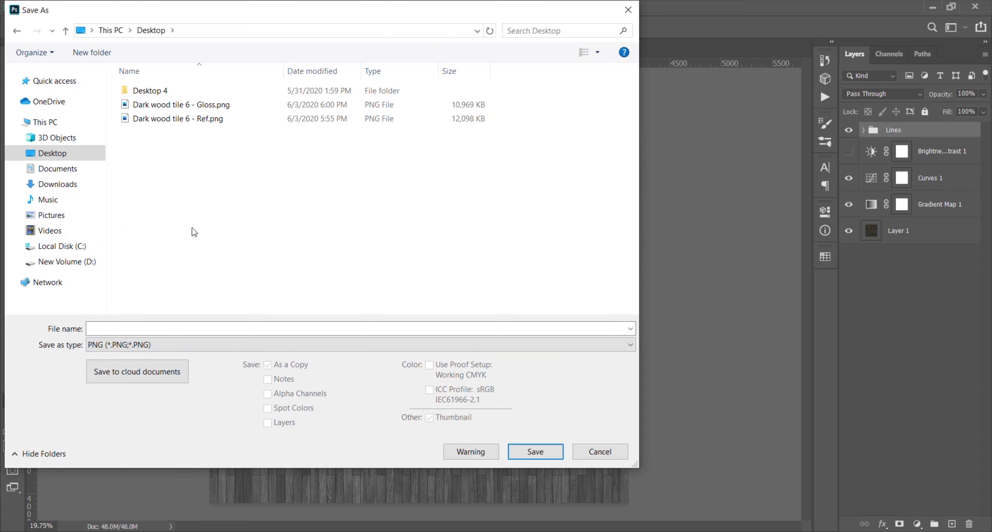
{"action": "left_click", "coordinate": [197, 123]}
{"action": "left_click", "coordinate": [169, 328]}
{"action": "left_click_drag", "start_coordinate": [154, 328], "coordinate": [166, 328]}
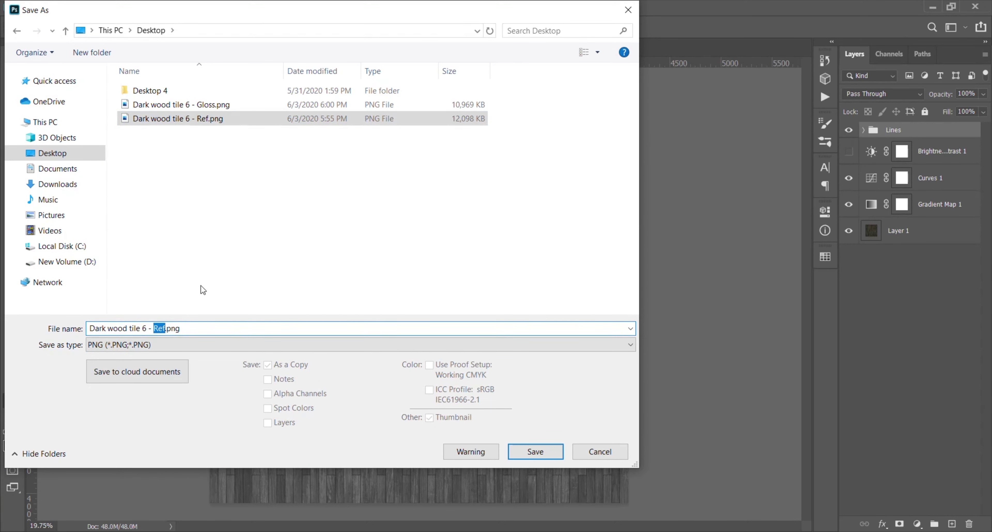
{"action": "type", "text": "bump"}
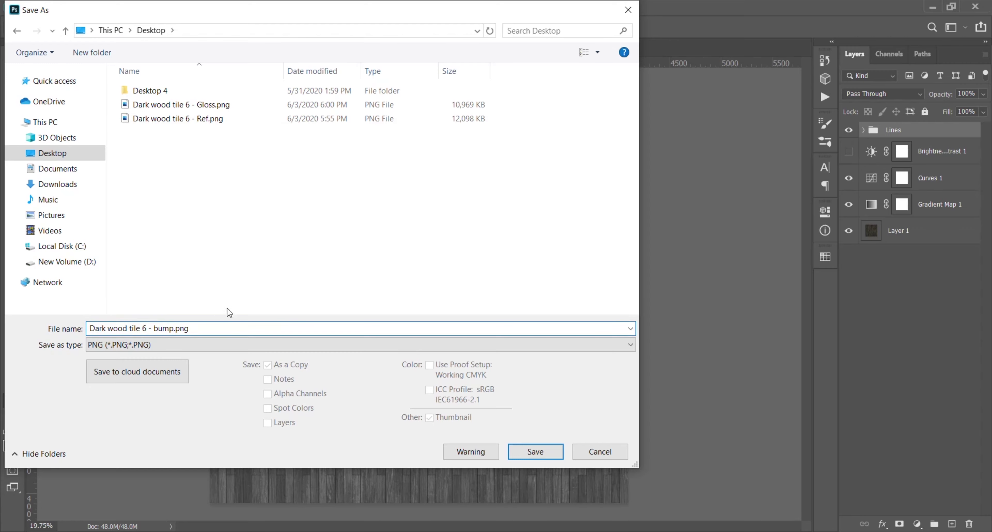
{"action": "left_click", "coordinate": [517, 458]}
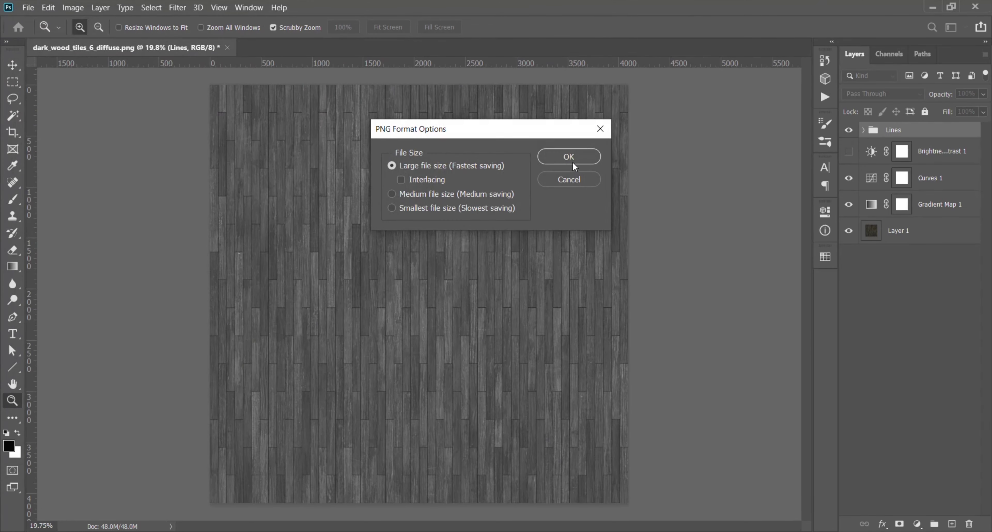
{"action": "left_click", "coordinate": [569, 157]}
{"action": "key", "text": "ctrl+minus"}
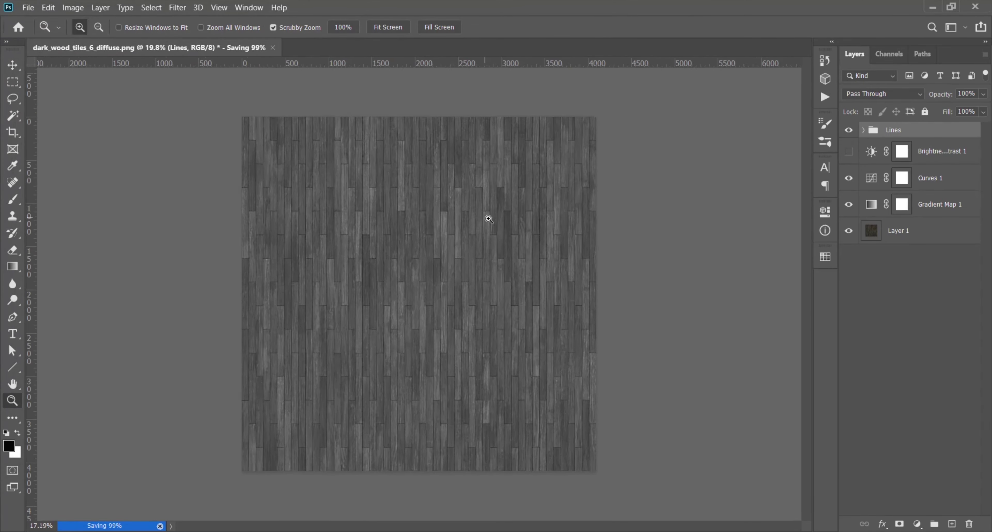
{"action": "scroll", "coordinate": [488, 219], "scroll_direction": "up", "scroll_amount": 1, "text": "alt"}
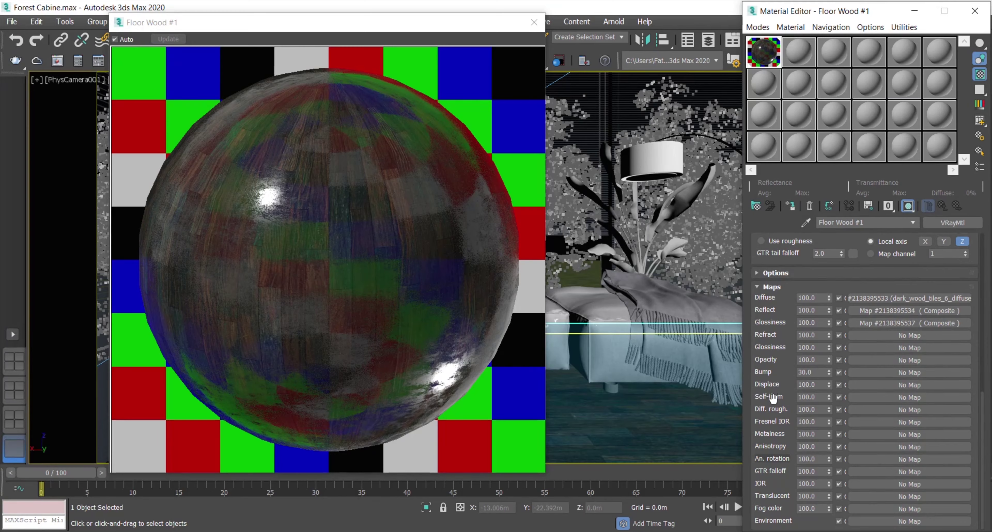
Load Dark wood tile 6 - bump.png as a Bitmap in the Bump slot.
{"action": "left_click", "coordinate": [875, 373]}
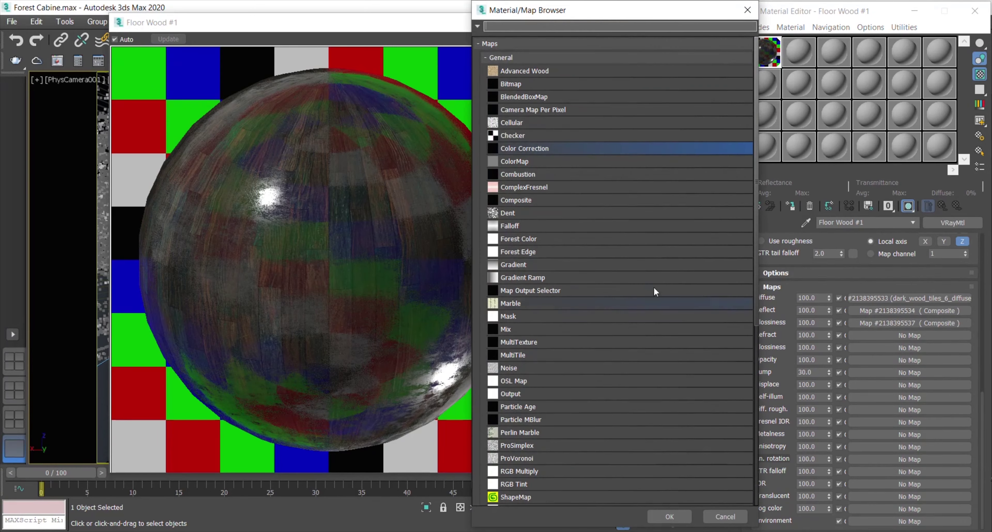
{"action": "double_click", "coordinate": [513, 84]}
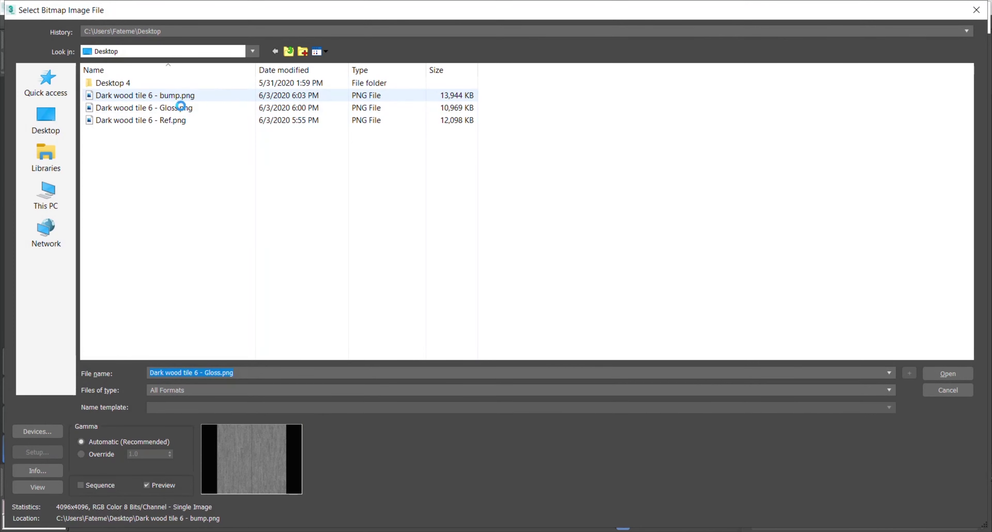
{"action": "left_click", "coordinate": [181, 97]}
{"action": "left_click", "coordinate": [189, 99]}
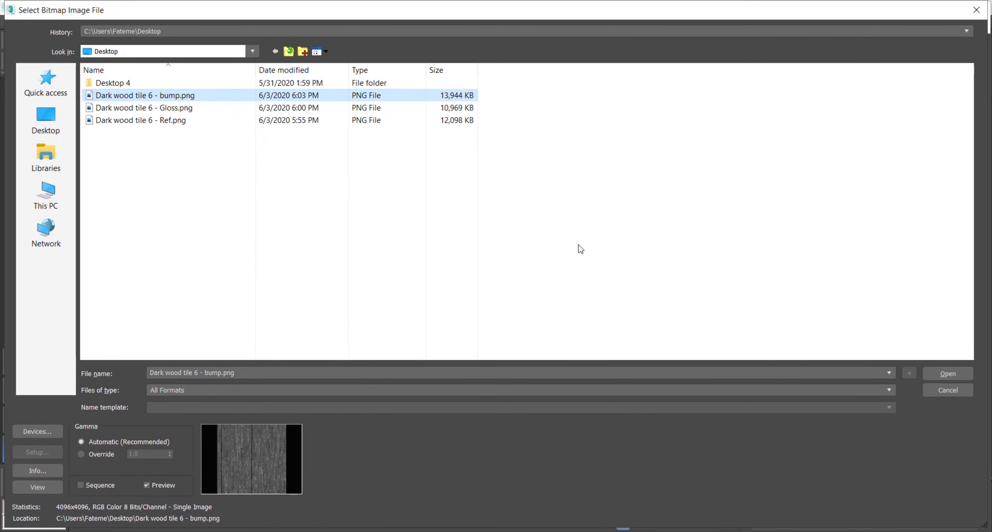
{"action": "left_click", "coordinate": [950, 374]}
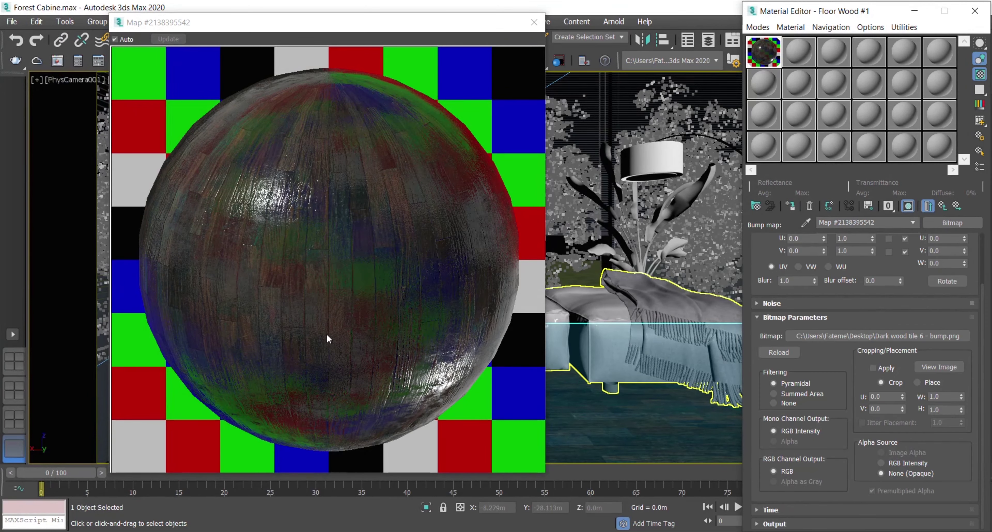
Back in Floor Wood #1, lower the Bump amount to 15.
{"action": "left_click", "coordinate": [943, 206]}
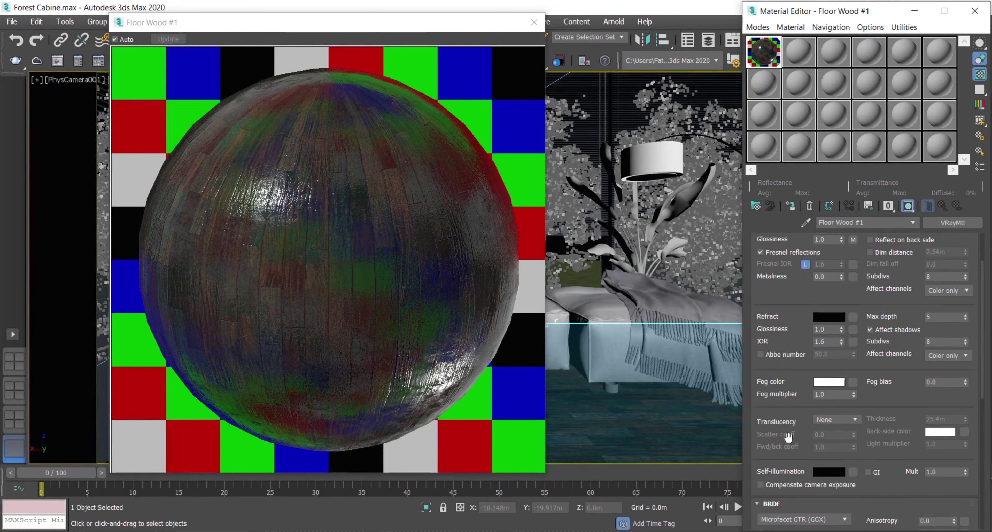
{"action": "left_click_drag", "start_coordinate": [788, 438], "coordinate": [817, 6]}
{"action": "left_click", "coordinate": [816, 372]}
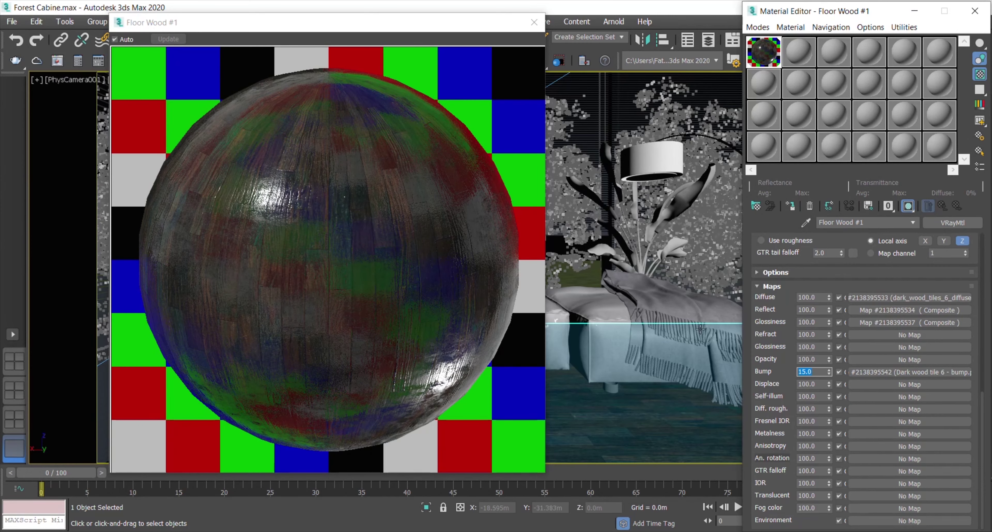
{"action": "left_click_drag", "start_coordinate": [773, 331], "coordinate": [772, 347]}
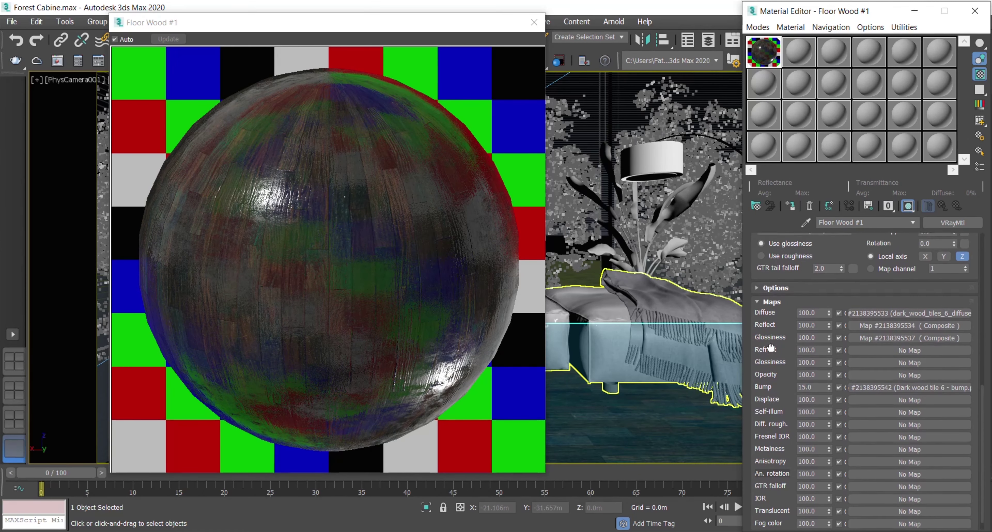
Lower the glossiness Layer 1 Color Correction RGB gain to 150 and return to Floor Wood #1.
{"action": "left_click", "coordinate": [868, 340]}
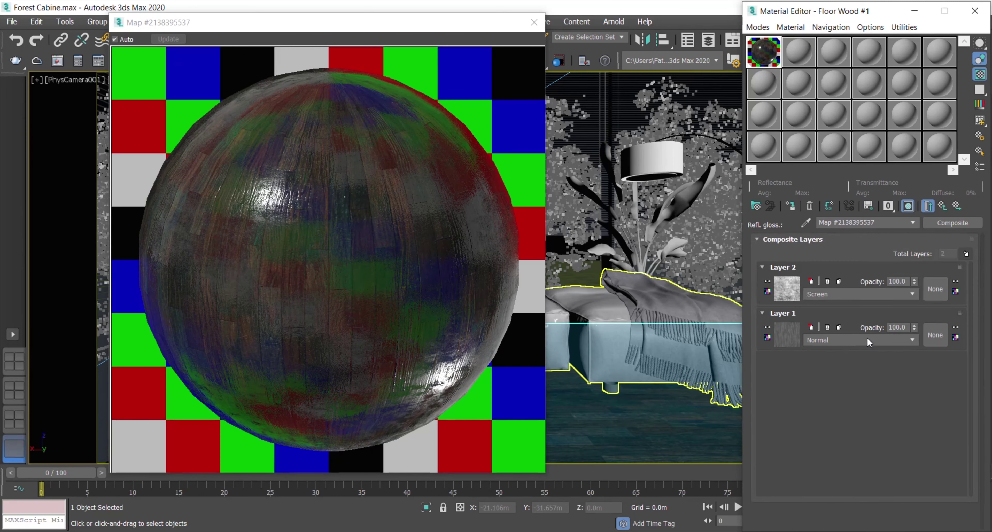
{"action": "left_click", "coordinate": [792, 340]}
{"action": "left_click_drag", "start_coordinate": [846, 436], "coordinate": [834, 375]}
{"action": "left_click", "coordinate": [823, 464]}
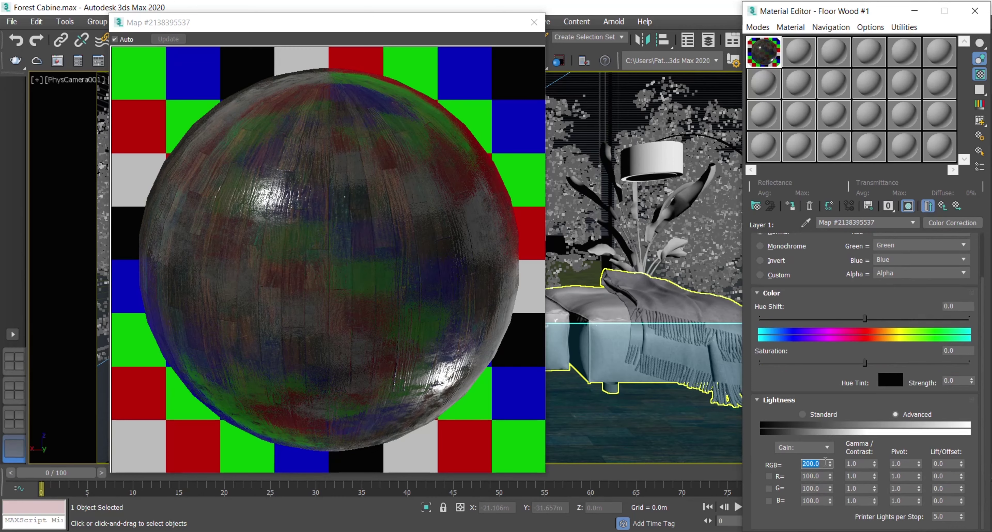
{"action": "key", "text": "Return"}
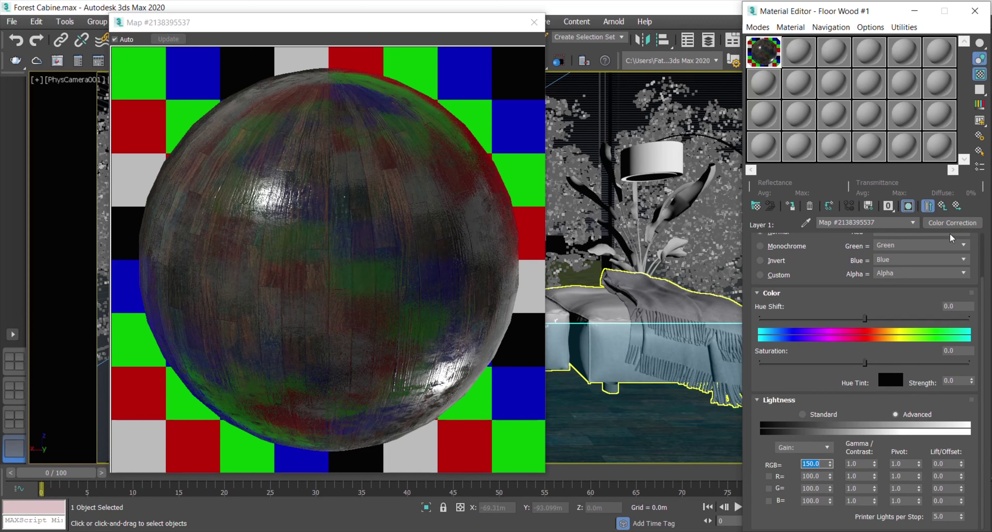
{"action": "left_click", "coordinate": [943, 206]}
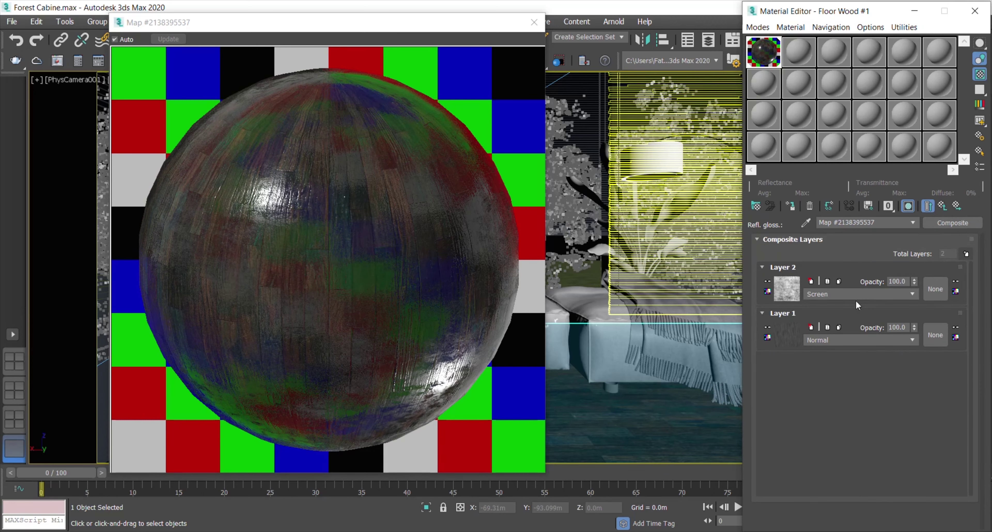
{"action": "left_click", "coordinate": [943, 206]}
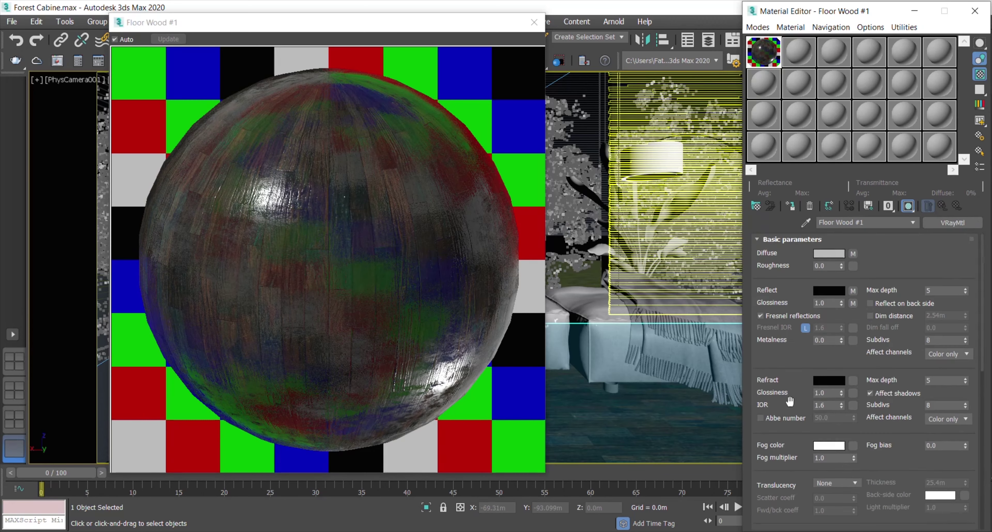
{"action": "scroll", "coordinate": [780, 401], "scroll_direction": "down", "scroll_amount": 10}
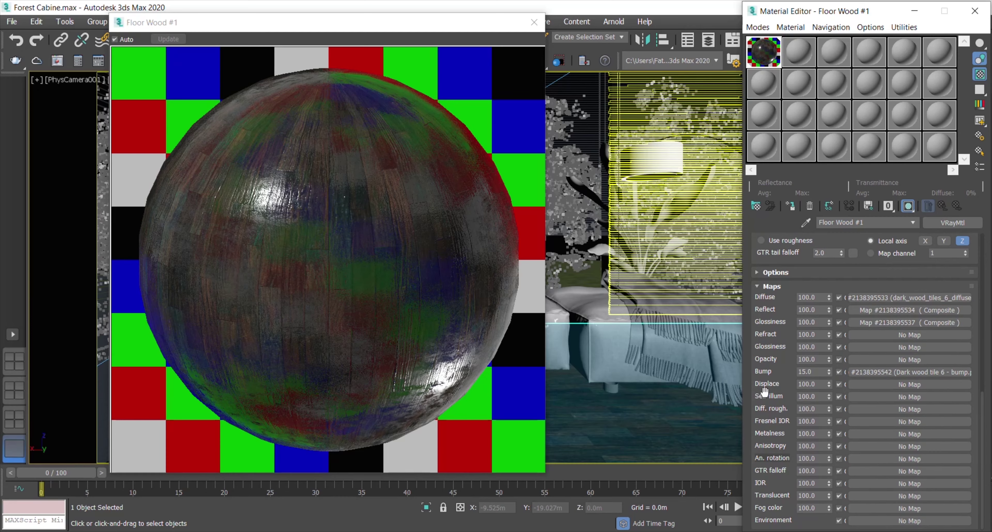
{"action": "key", "text": "alt+Tab"}
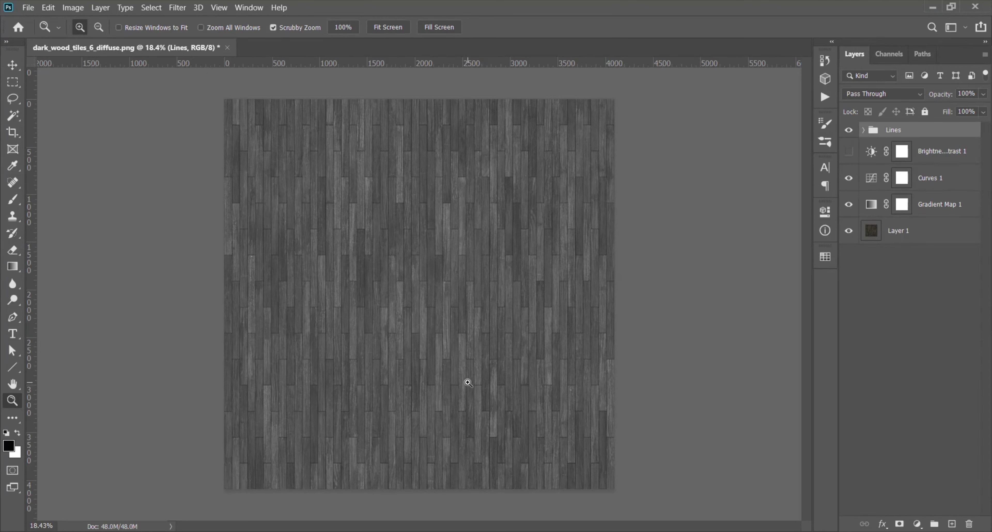
Stamp all visible layers into a new Layer 2 and convert it to a smart object.
{"action": "left_click_drag", "start_coordinate": [519, 247], "coordinate": [522, 272]}
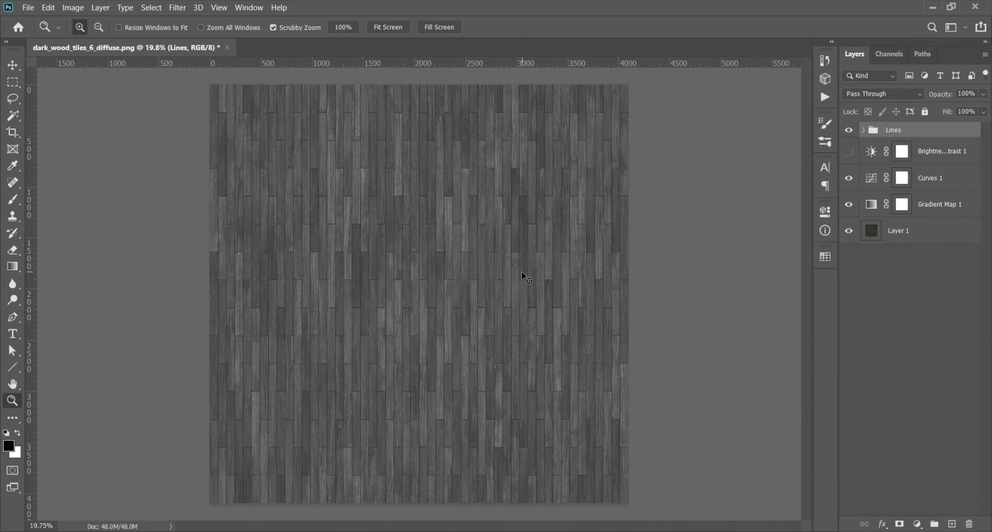
{"action": "key", "text": "ctrl+alt+shift+e"}
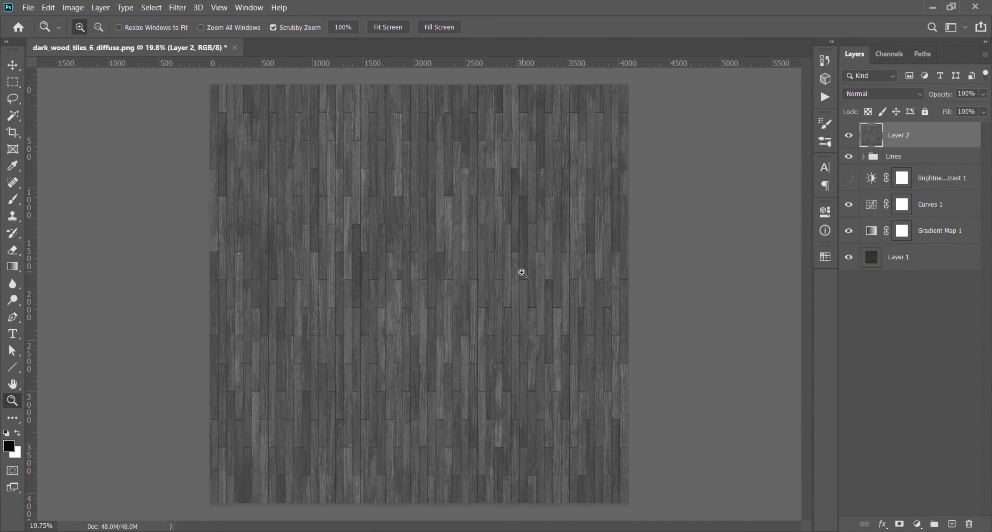
{"action": "right_click", "coordinate": [908, 144]}
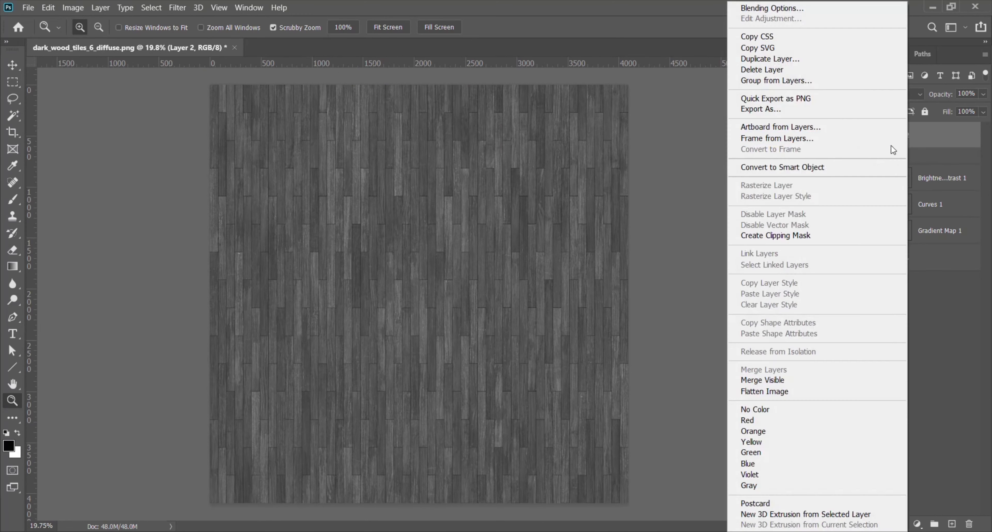
{"action": "left_click", "coordinate": [793, 168]}
Open Filter > 3D > Generate Normal Map, showing blur 0.3 and detail scale 40%.
{"action": "left_click", "coordinate": [177, 7]}
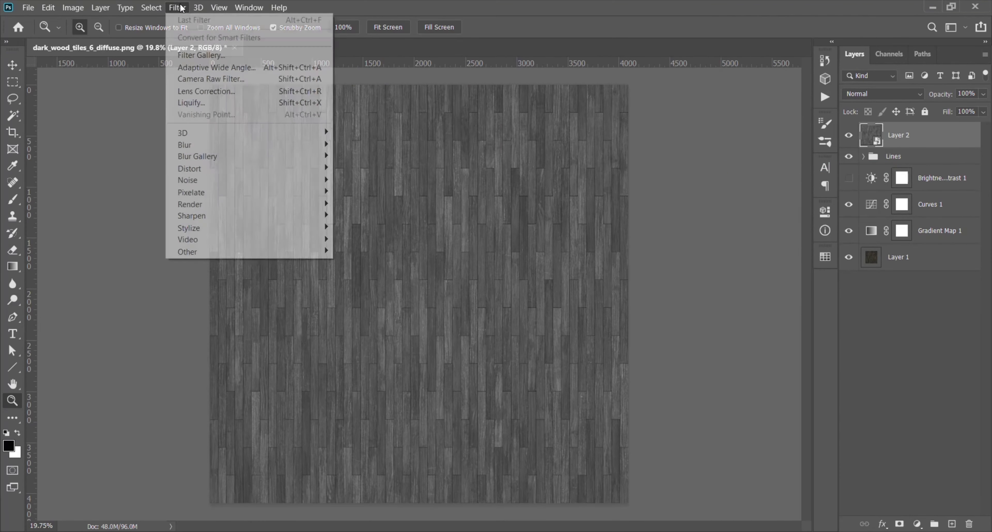
{"action": "mouse_move", "coordinate": [330, 135]}
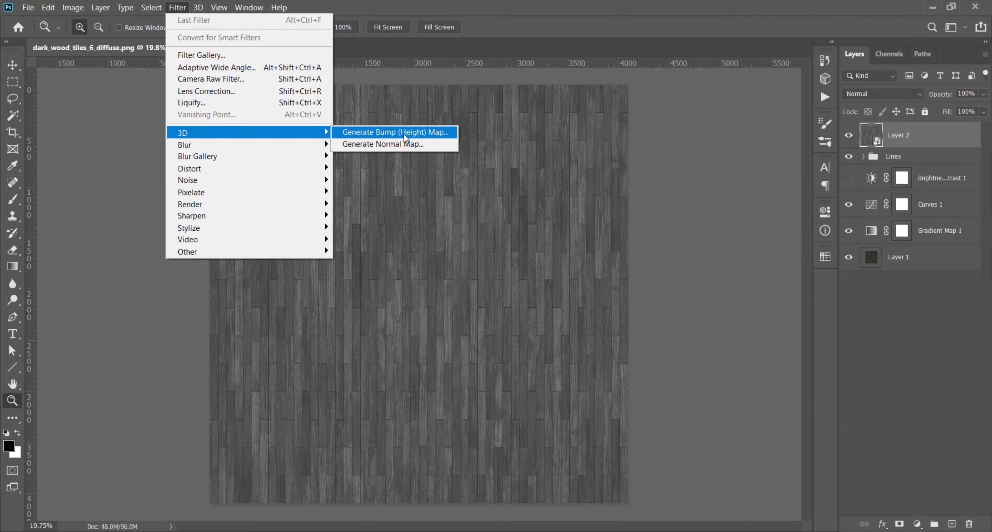
{"action": "left_click", "coordinate": [408, 147]}
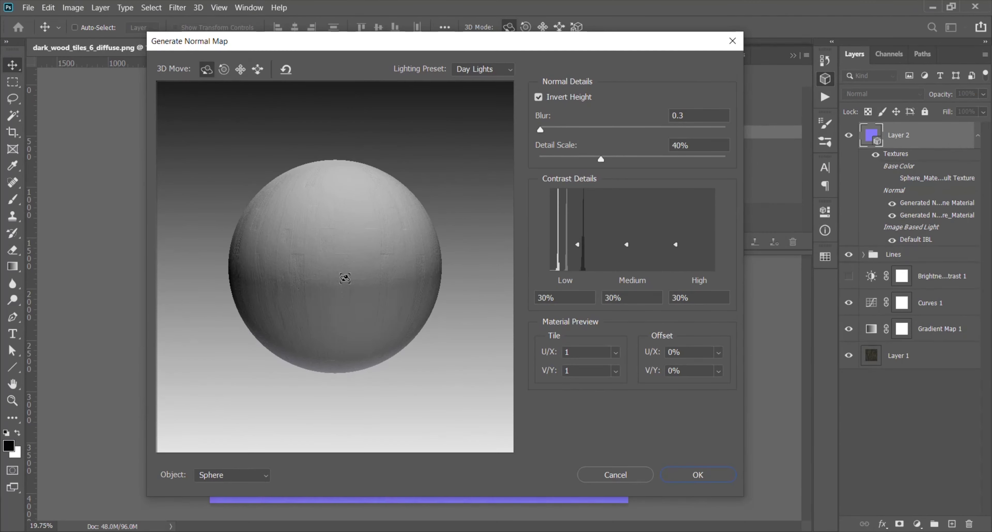
Switch the normal map preview object to a cube and rotate it to a tilted view.
{"action": "left_click", "coordinate": [251, 477]}
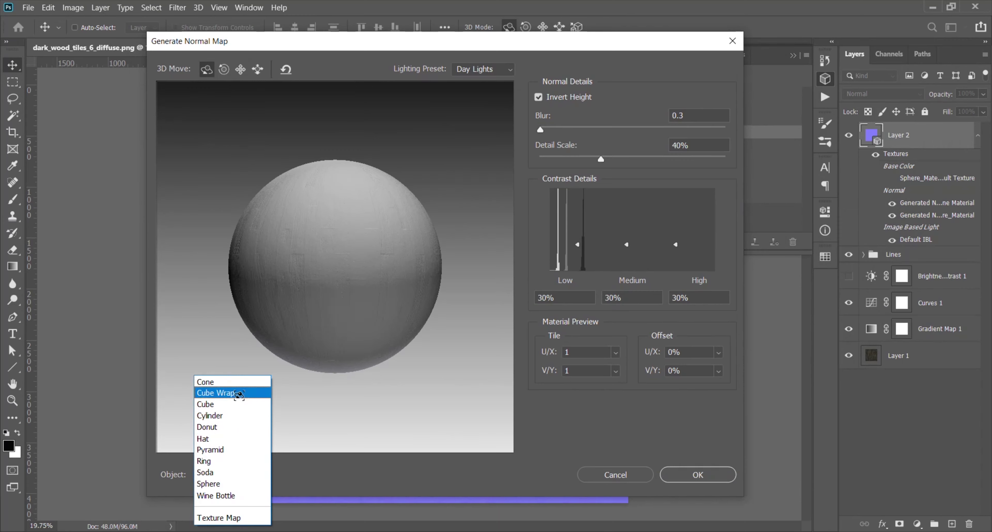
{"action": "left_click", "coordinate": [239, 404]}
{"action": "left_click_drag", "start_coordinate": [299, 273], "coordinate": [376, 257]}
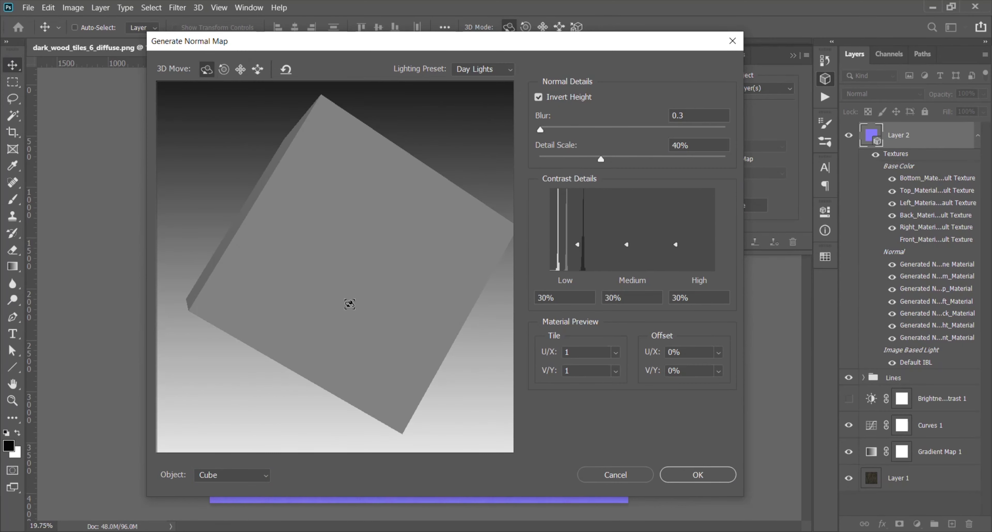
{"action": "left_click_drag", "start_coordinate": [349, 305], "coordinate": [392, 246]}
Turn off Invert Height, set Detail Scale to 75% and apply the normal map as a smart filter.
{"action": "left_click_drag", "start_coordinate": [600, 159], "coordinate": [672, 163]}
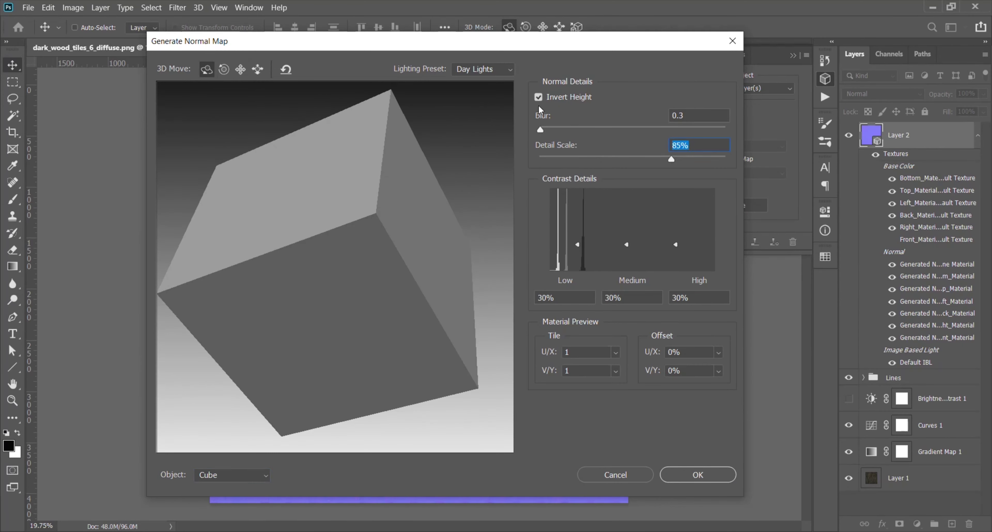
{"action": "left_click", "coordinate": [539, 97]}
{"action": "left_click_drag", "start_coordinate": [386, 271], "coordinate": [404, 116]}
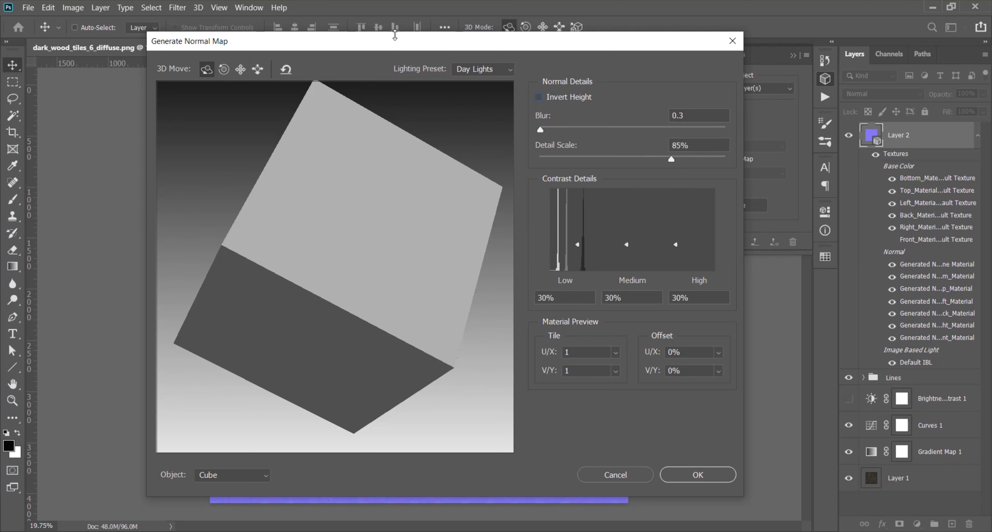
{"action": "left_click_drag", "start_coordinate": [397, 38], "coordinate": [618, 57]}
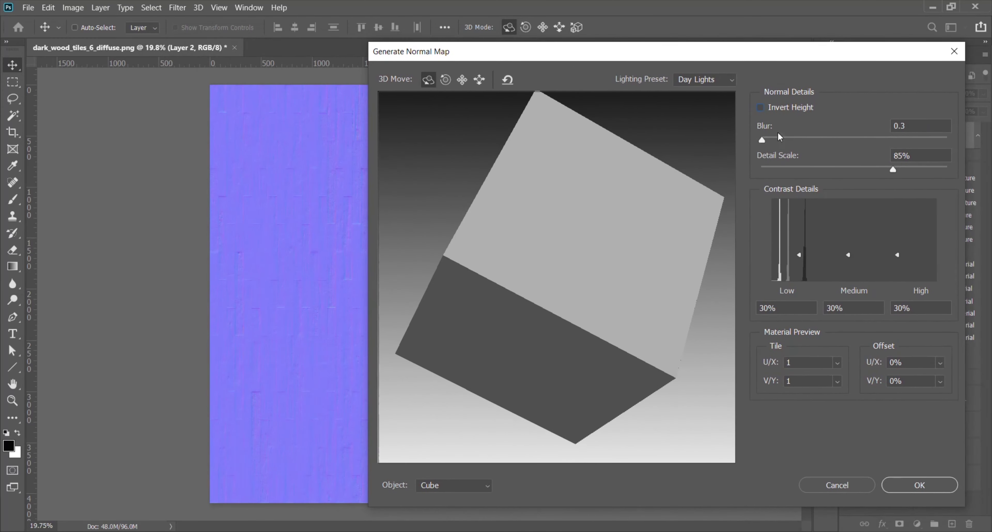
{"action": "left_click_drag", "start_coordinate": [911, 158], "coordinate": [875, 152]}
{"action": "type", "text": "75"}
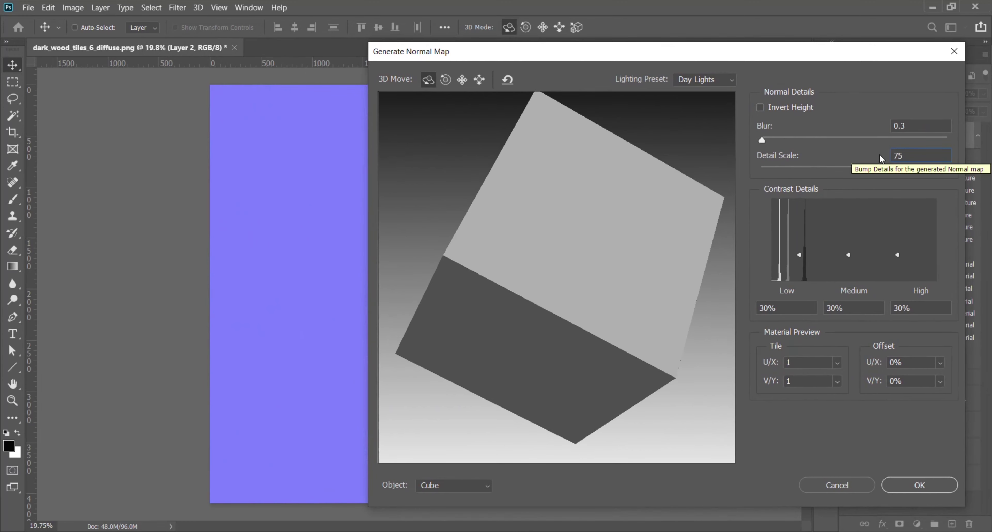
{"action": "left_click_drag", "start_coordinate": [803, 56], "coordinate": [788, 51]}
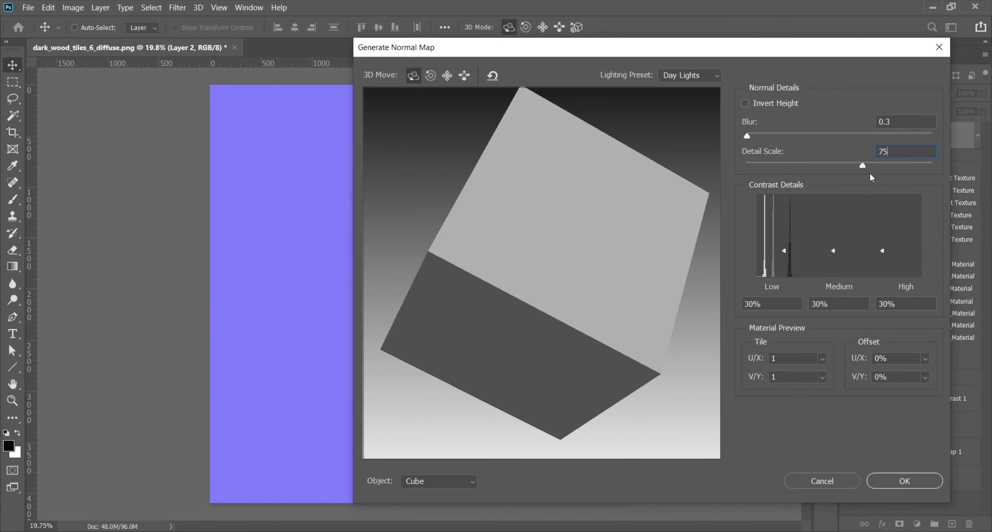
{"action": "left_click_drag", "start_coordinate": [860, 165], "coordinate": [862, 165]}
{"action": "left_click", "coordinate": [902, 483]}
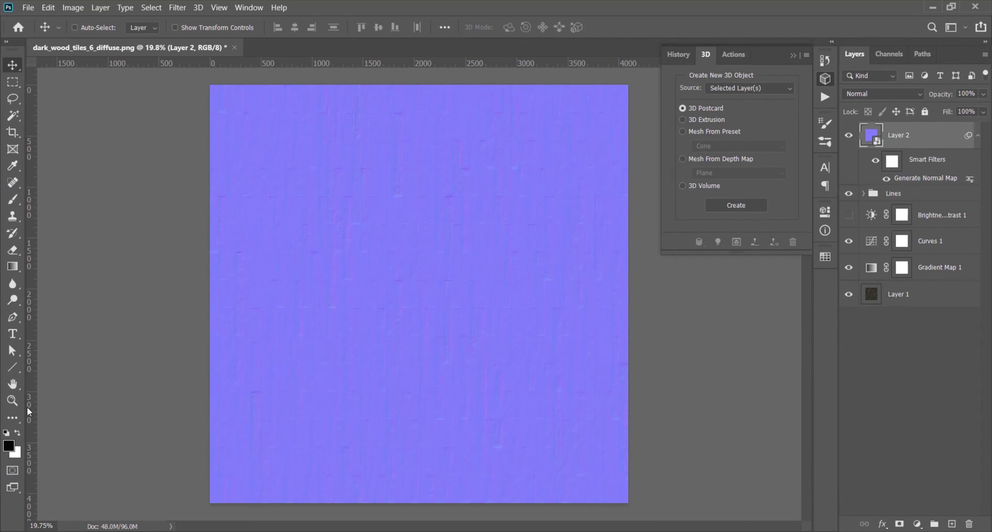
{"action": "left_click", "coordinate": [11, 400]}
{"action": "left_click_drag", "start_coordinate": [397, 197], "coordinate": [458, 206]}
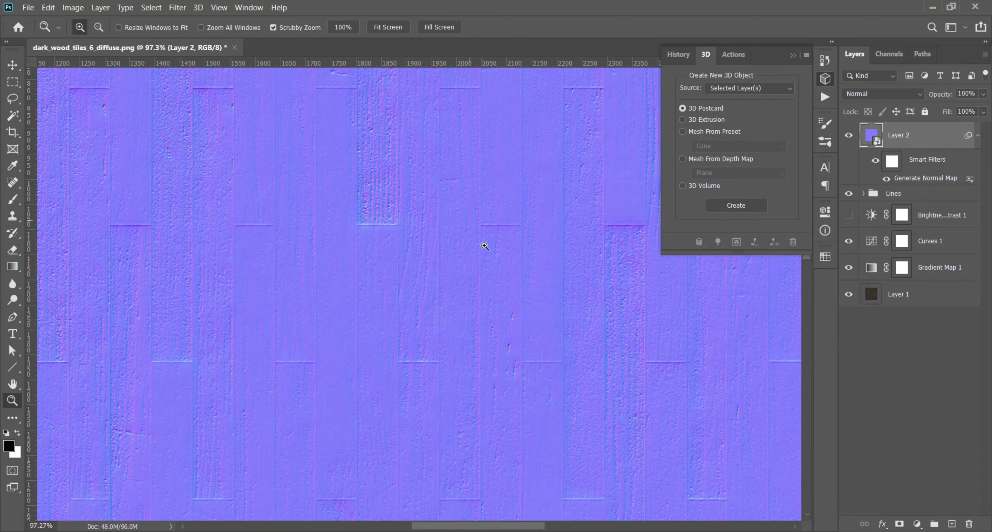
{"action": "left_click_drag", "start_coordinate": [560, 307], "coordinate": [372, 413]}
{"action": "left_click_drag", "start_coordinate": [456, 268], "coordinate": [315, 361]}
{"action": "scroll", "coordinate": [476, 271], "scroll_direction": "down", "scroll_amount": 5, "text": "alt"}
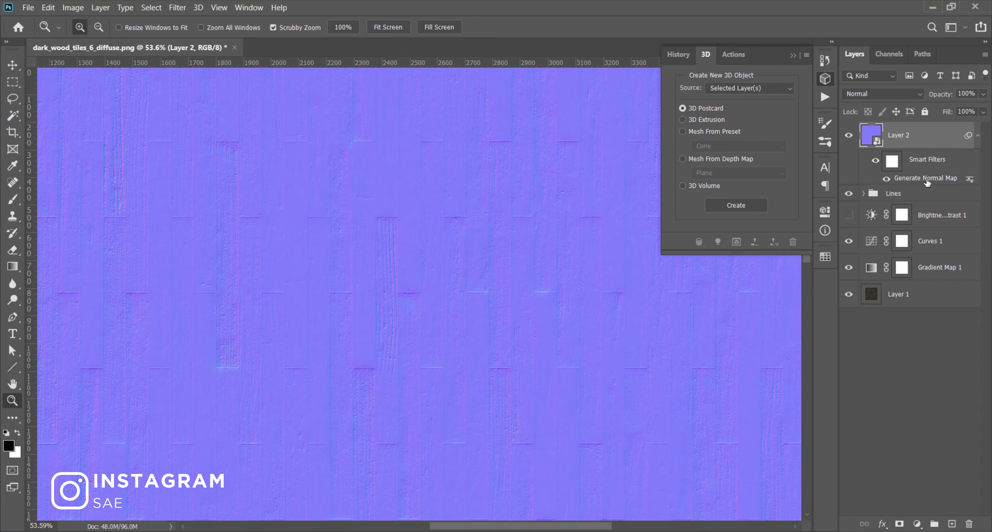
{"action": "left_click", "coordinate": [708, 211]}
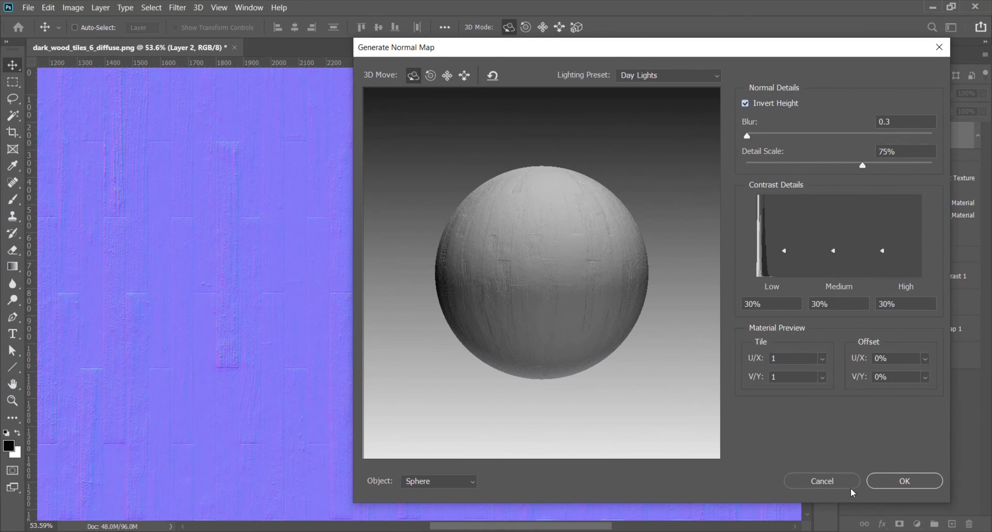
{"action": "left_click", "coordinate": [897, 481]}
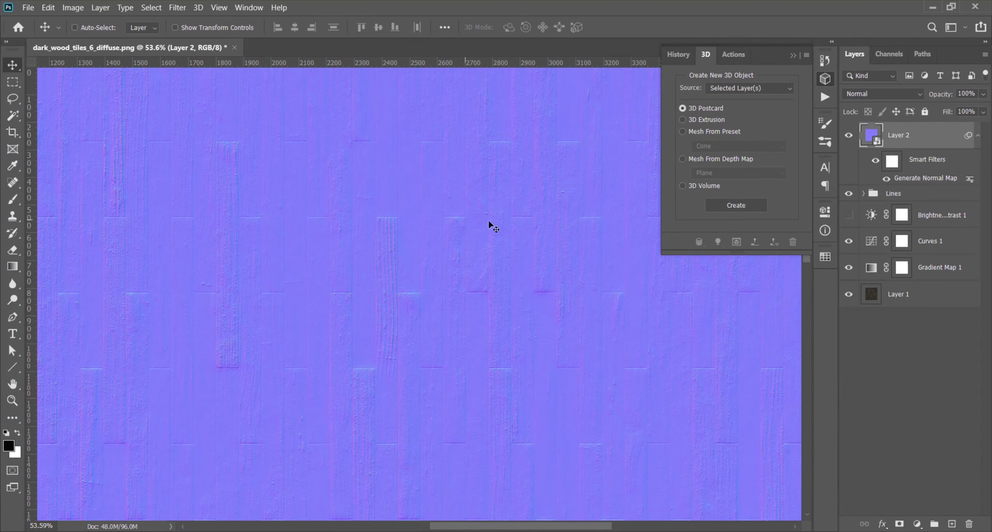
{"action": "key", "text": "z"}
{"action": "left_click_drag", "start_coordinate": [522, 216], "coordinate": [541, 232]}
{"action": "left_click_drag", "start_coordinate": [574, 348], "coordinate": [392, 225]}
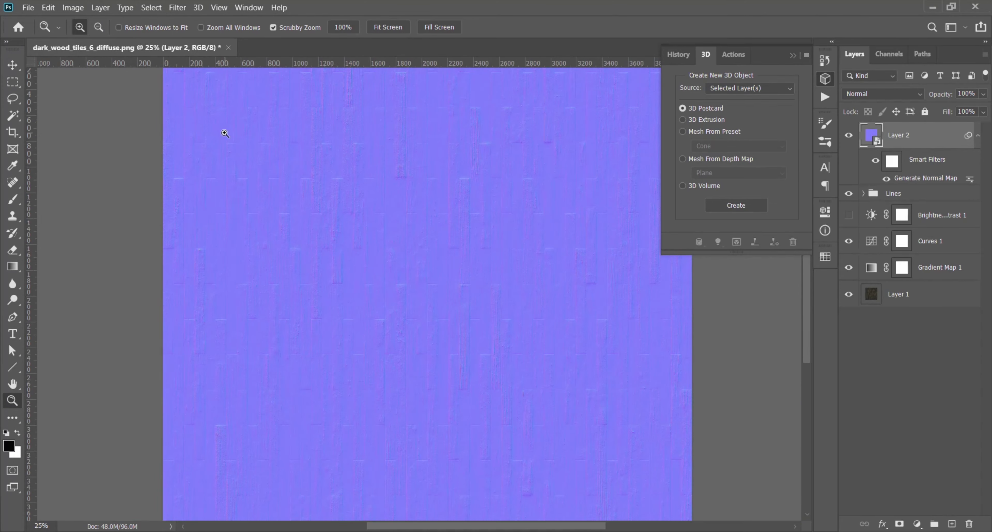
{"action": "left_click", "coordinate": [28, 8]}
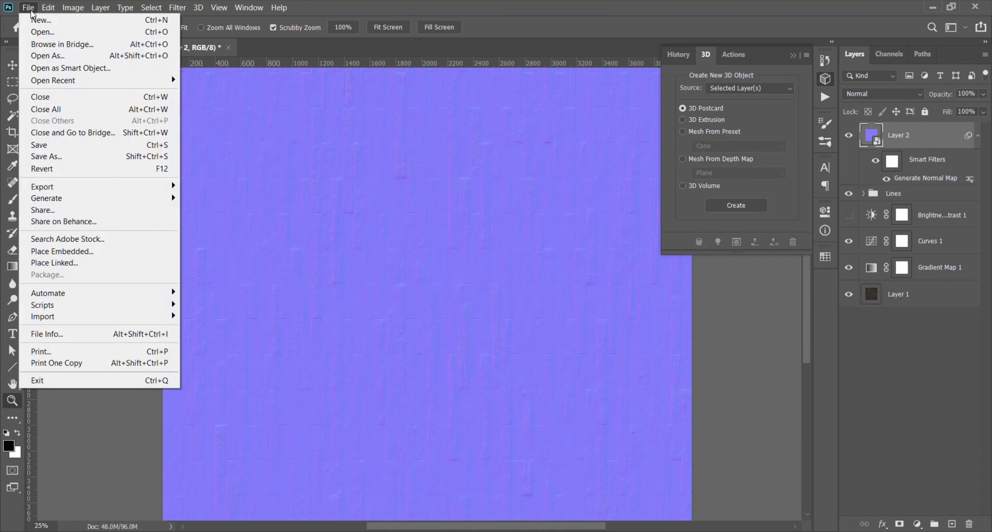
Save the normal map as the PNG 'Dark wood tile 6 - Nor.png' with default PNG options.
{"action": "left_click", "coordinate": [84, 156]}
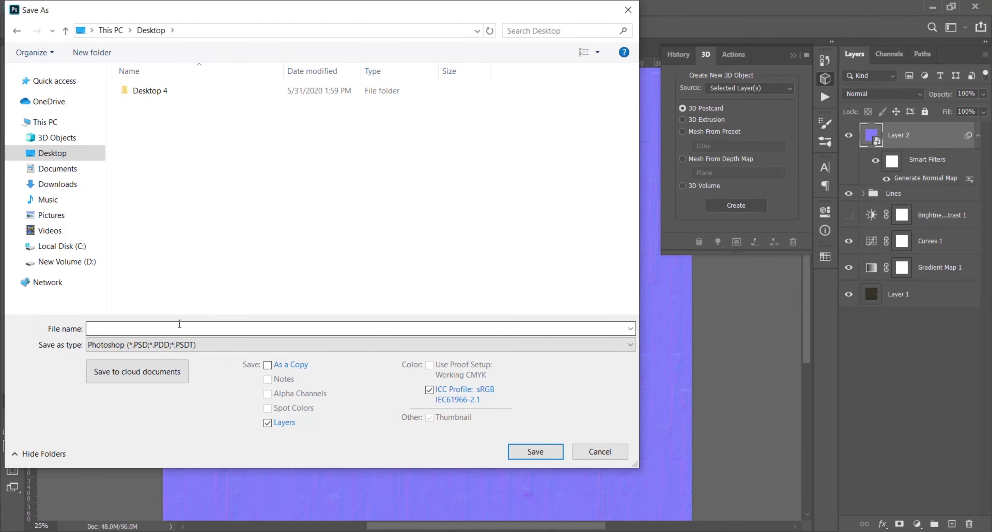
{"action": "left_click", "coordinate": [179, 341]}
{"action": "left_click", "coordinate": [176, 291]}
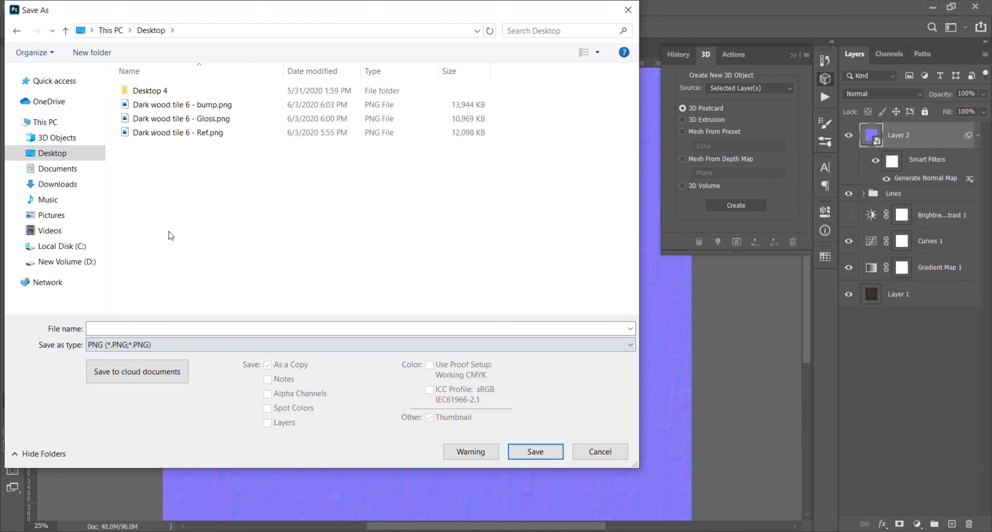
{"action": "left_click", "coordinate": [167, 132]}
{"action": "left_click", "coordinate": [160, 328]}
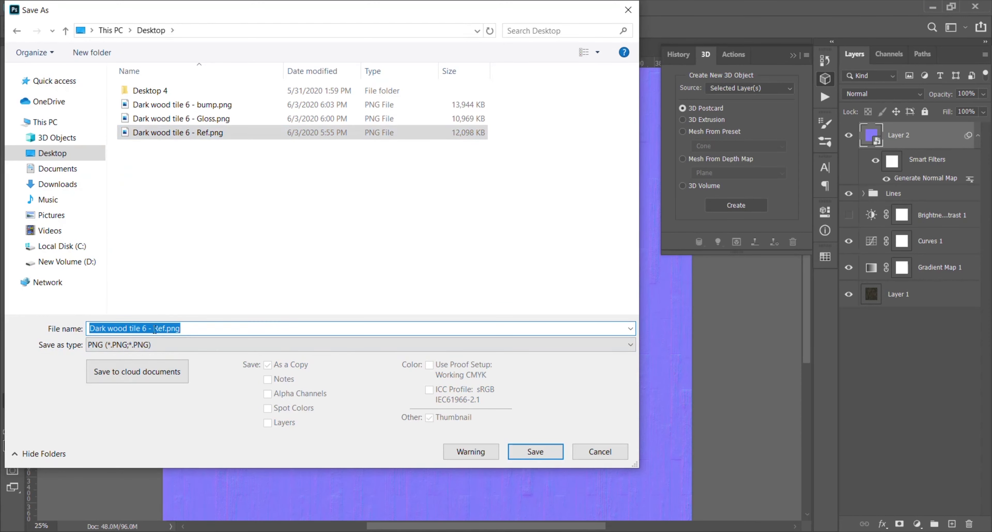
{"action": "left_click_drag", "start_coordinate": [155, 329], "coordinate": [166, 330]}
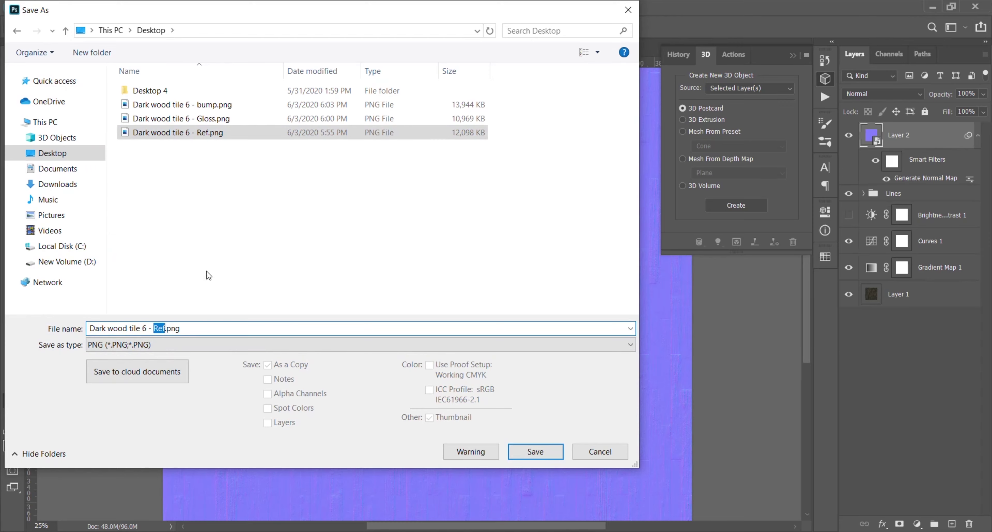
{"action": "type", "text": "Nor"}
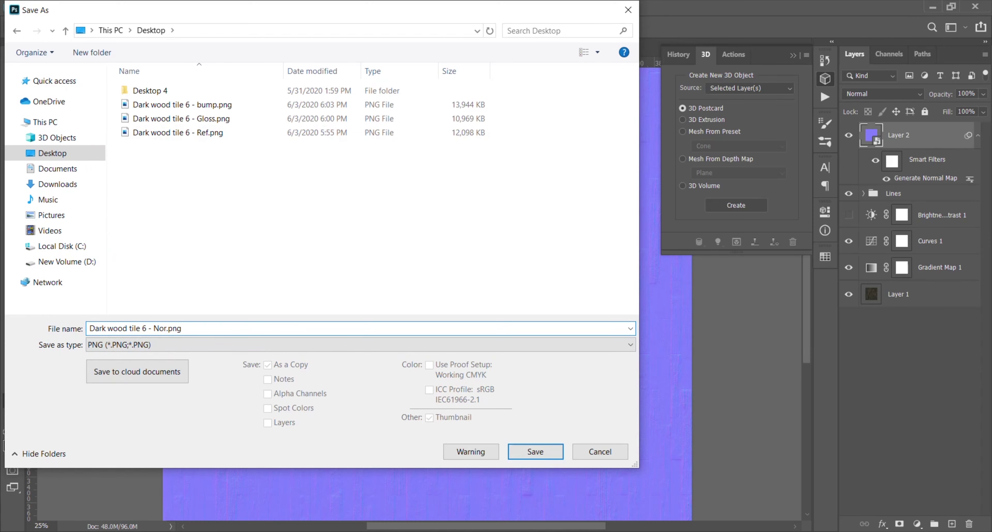
{"action": "left_click", "coordinate": [543, 449]}
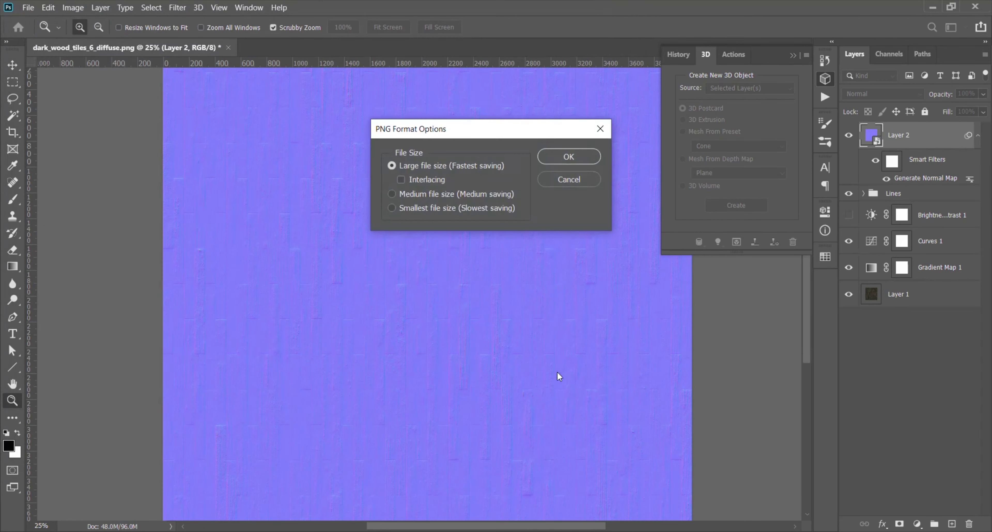
{"action": "left_click", "coordinate": [580, 159]}
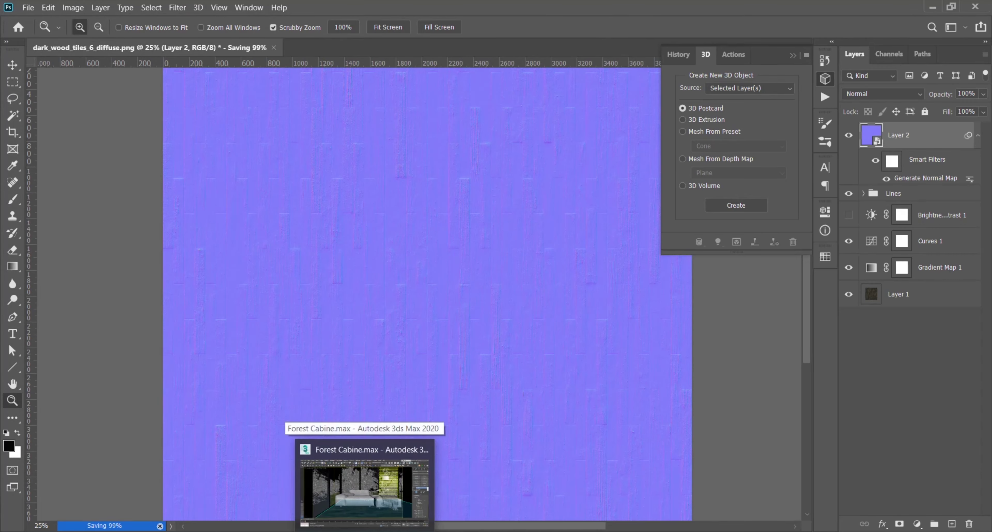
Load 'Dark wood tile 6 - Nor.png' as a bitmap in Floor Wood #1's Displace slot.
{"action": "left_click", "coordinate": [366, 487]}
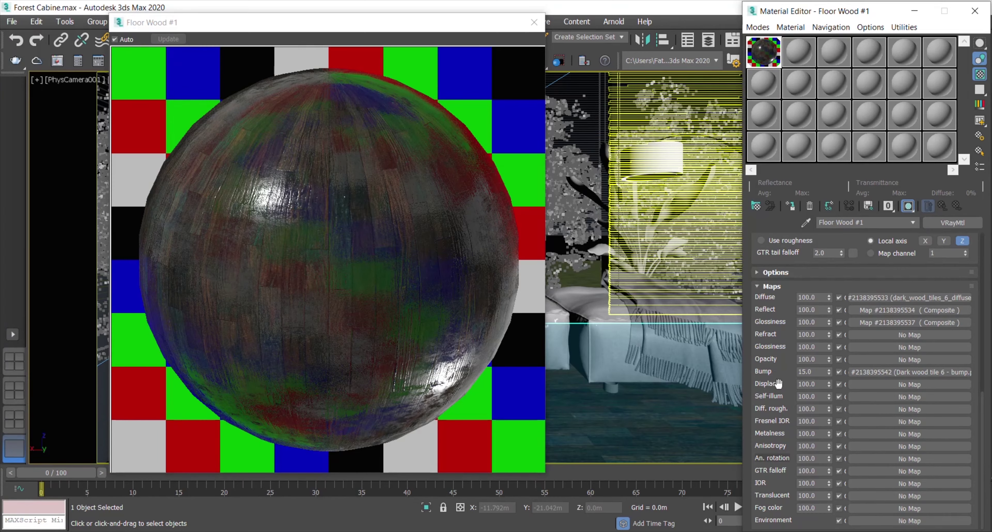
{"action": "left_click", "coordinate": [882, 387]}
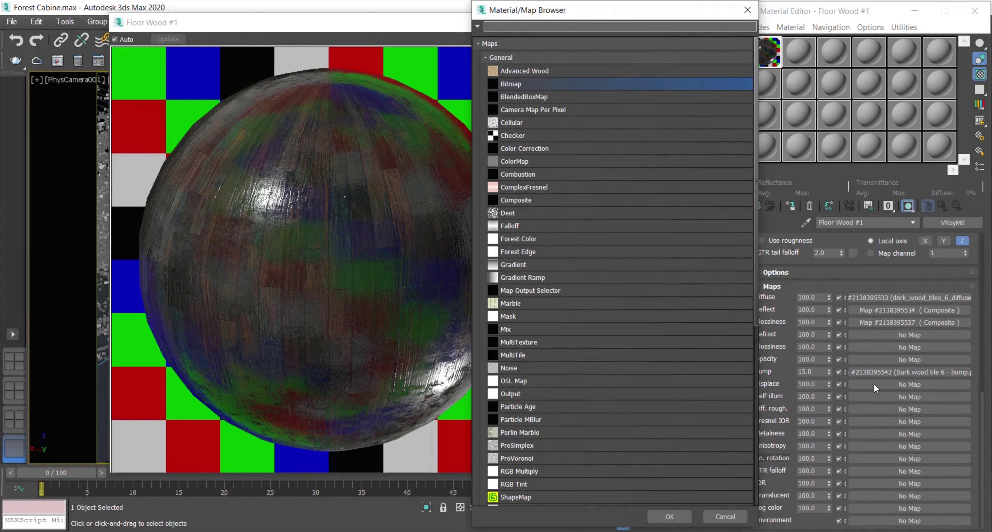
{"action": "double_click", "coordinate": [514, 84]}
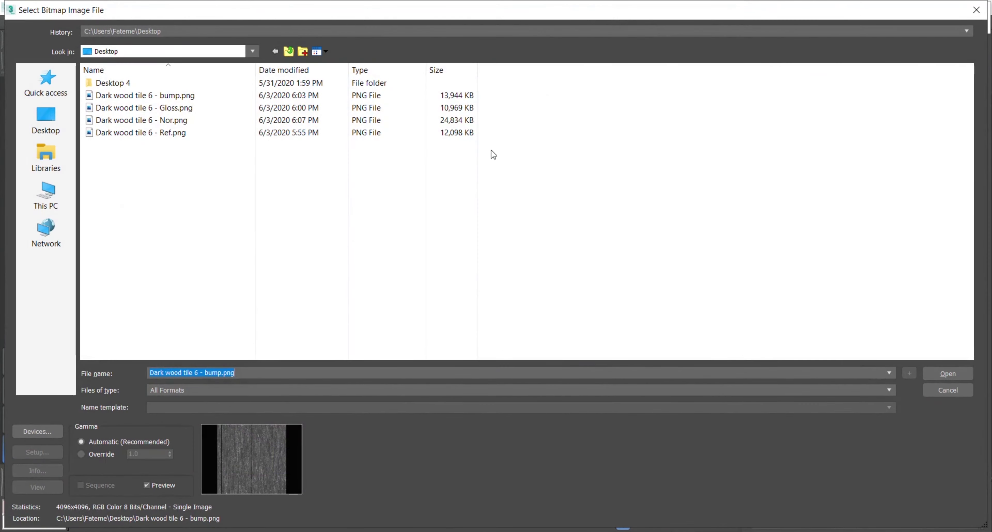
{"action": "left_click", "coordinate": [177, 121]}
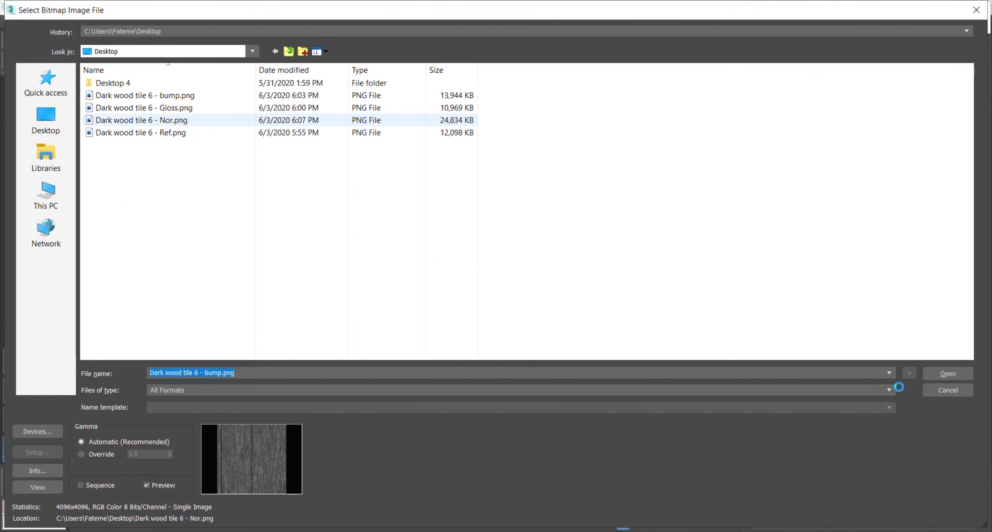
{"action": "left_click", "coordinate": [943, 373]}
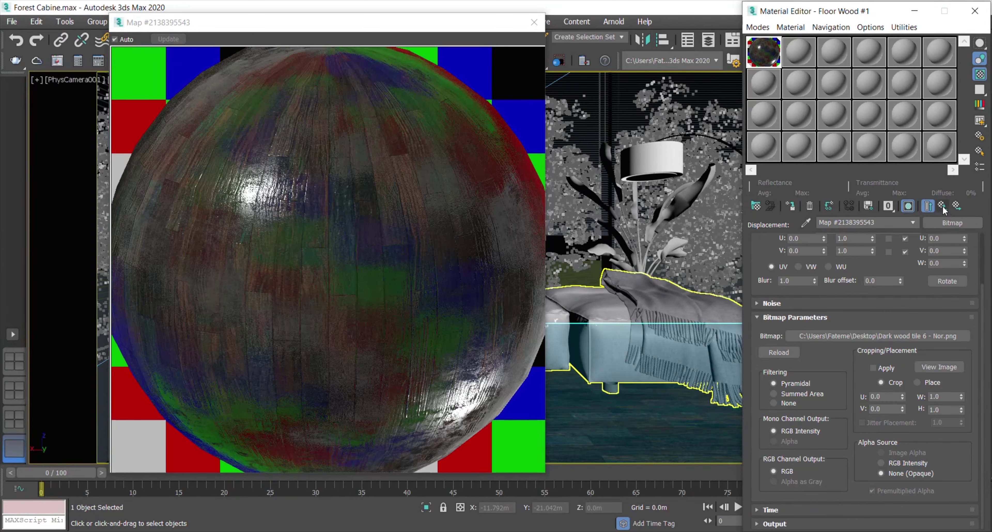
Set the Displace amount to 2.0 and select the floor object in the scene.
{"action": "left_click", "coordinate": [928, 206]}
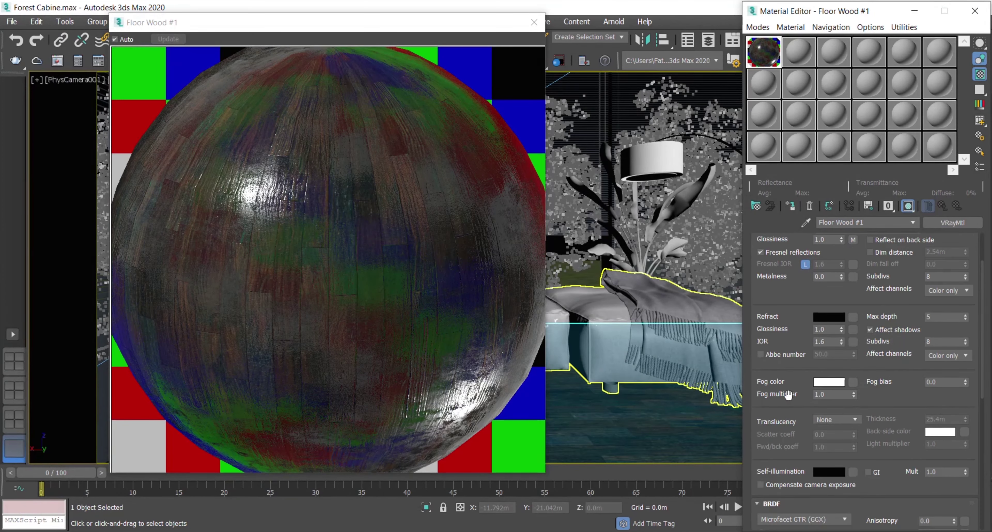
{"action": "left_click_drag", "start_coordinate": [790, 394], "coordinate": [808, 20]}
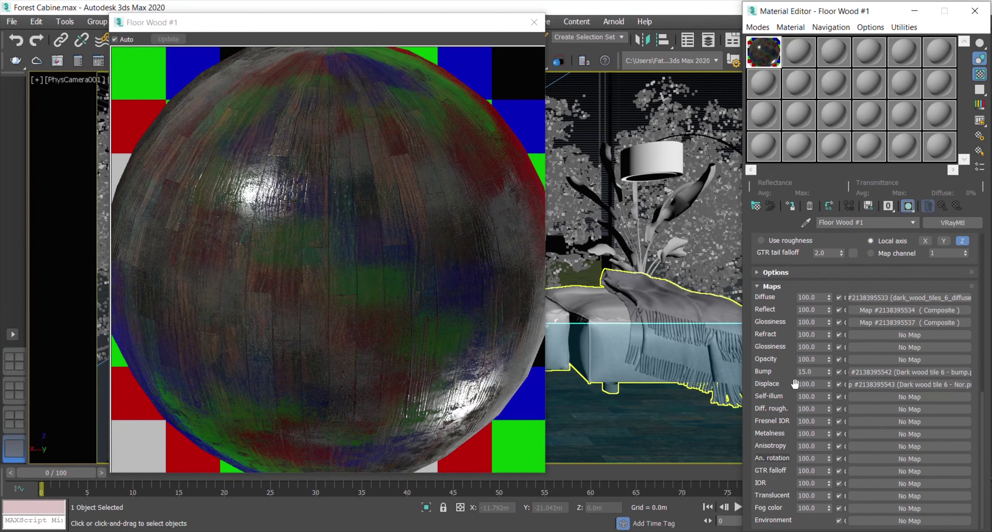
{"action": "double_click", "coordinate": [819, 385]}
{"action": "key", "text": "Return"}
{"action": "left_click", "coordinate": [412, 301]}
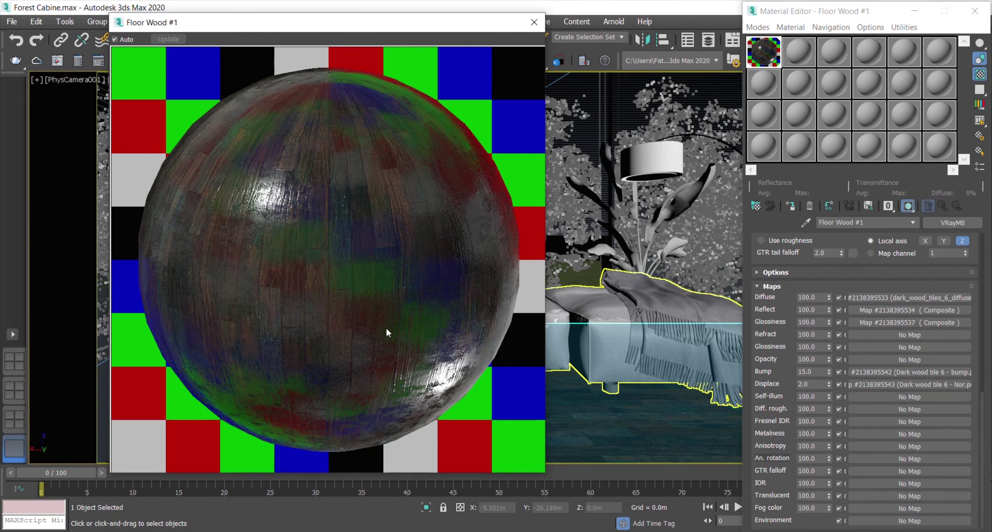
{"action": "left_click", "coordinate": [767, 405]}
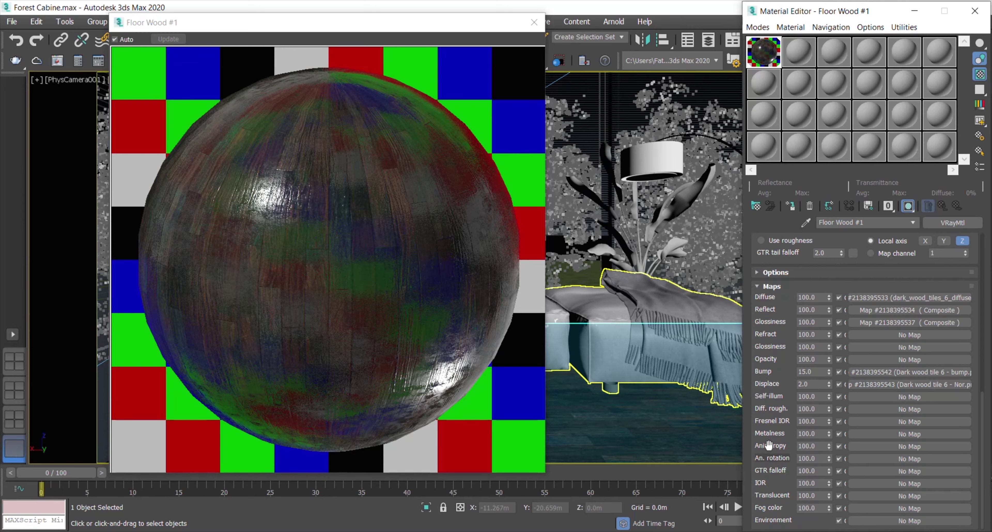
{"action": "left_click", "coordinate": [678, 423]}
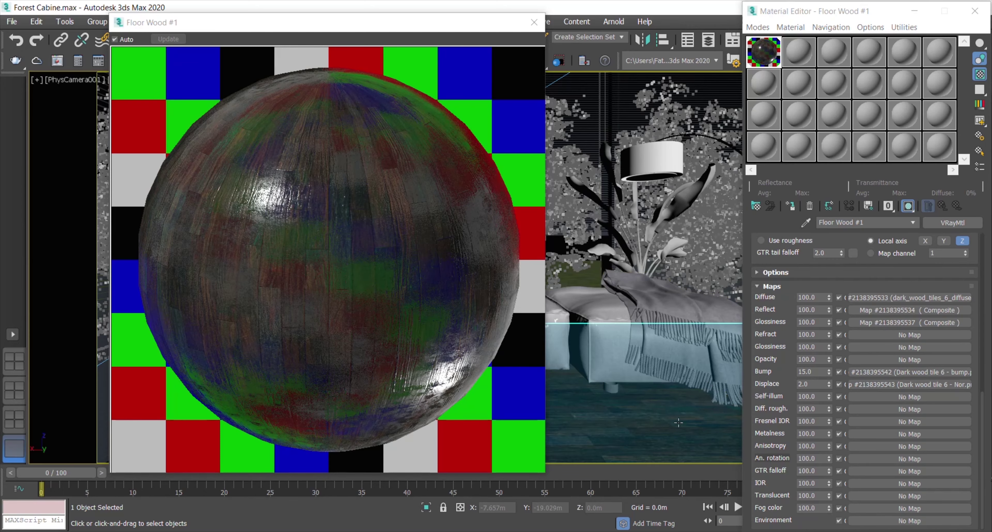
{"action": "left_click_drag", "start_coordinate": [839, 5], "coordinate": [215, 31]}
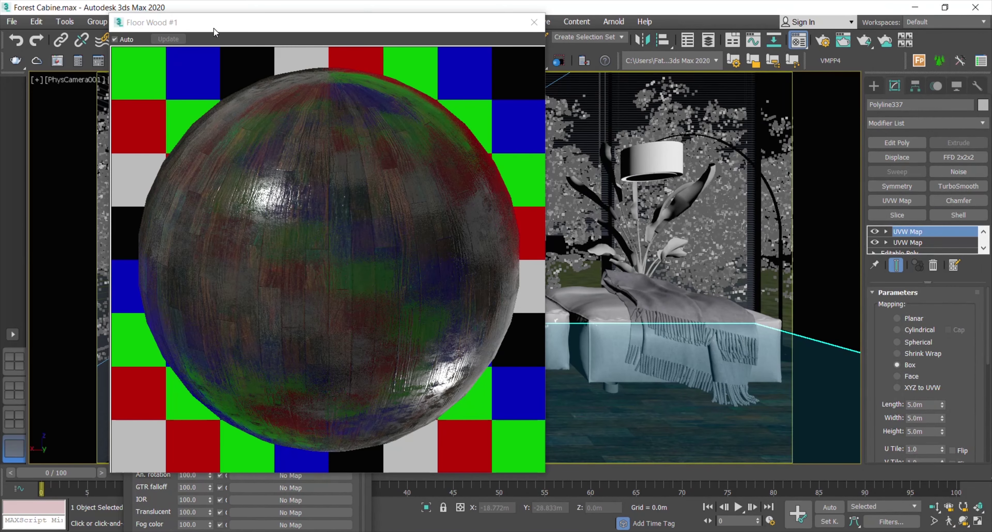
Close the enlarged preview and check the lower UVW Map modifier's map channel is 1.
{"action": "left_click", "coordinate": [535, 22]}
{"action": "mouse_move", "coordinate": [943, 289]}
{"action": "left_mouse_down"}
{"action": "mouse_move", "coordinate": [940, 323]}
{"action": "mouse_move", "coordinate": [936, 306]}
{"action": "left_mouse_up"}
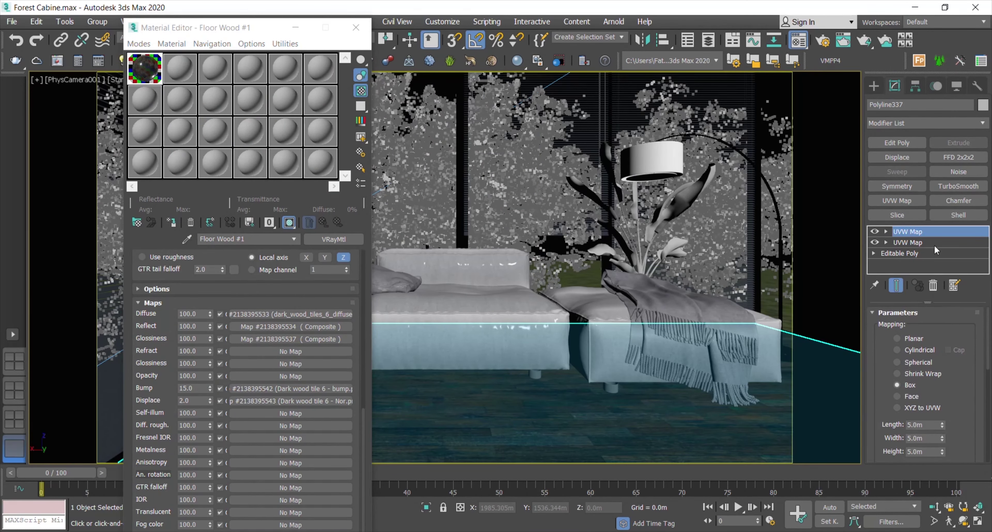
{"action": "left_click", "coordinate": [924, 242]}
{"action": "scroll", "coordinate": [961, 418], "scroll_direction": "down", "scroll_amount": 3}
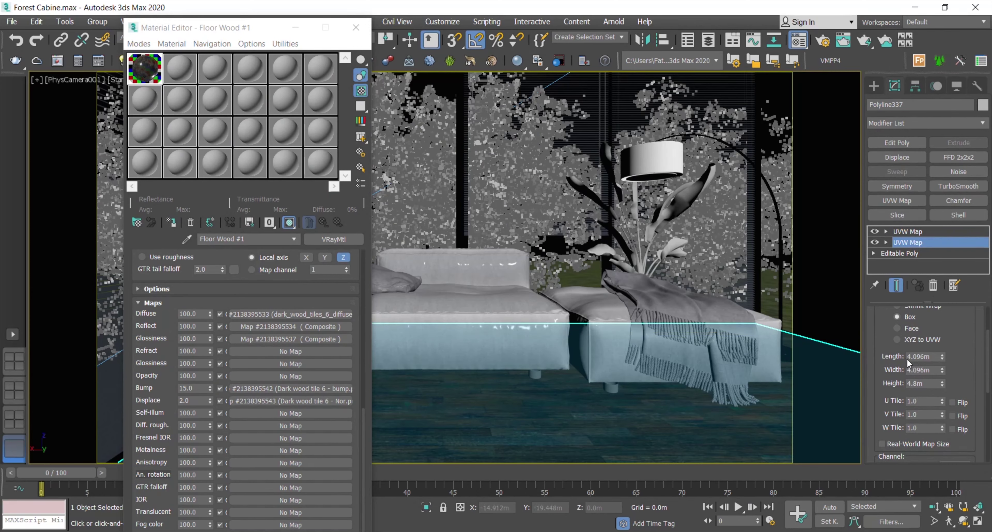
{"action": "scroll", "coordinate": [914, 362], "scroll_direction": "down", "scroll_amount": 1}
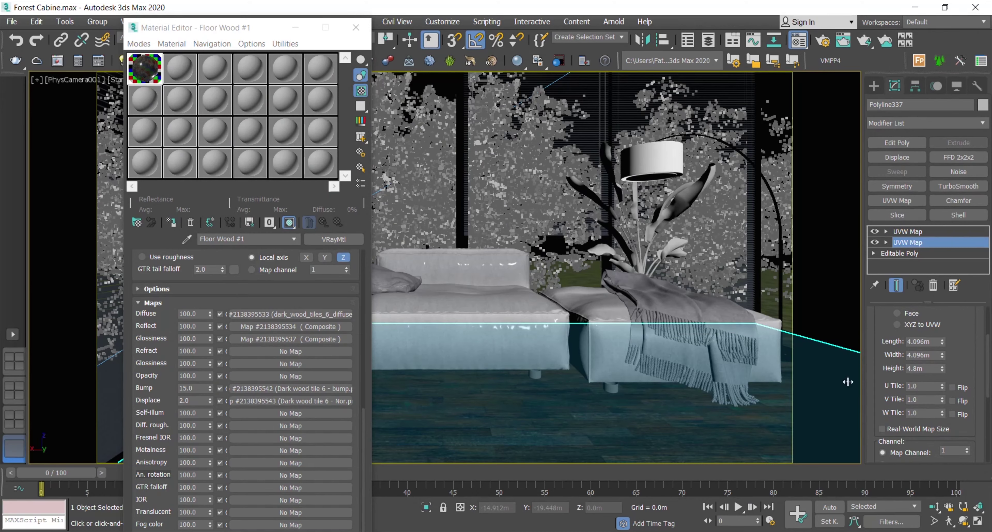
{"action": "left_click_drag", "start_coordinate": [882, 358], "coordinate": [885, 276]}
{"action": "left_click", "coordinate": [950, 368]}
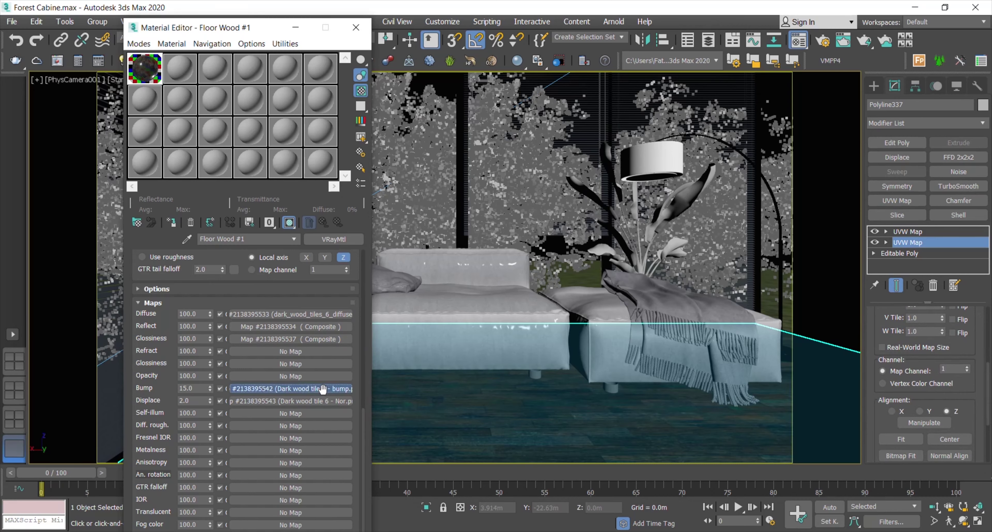
Inspect the bump bitmap's coordinates, then drop the white plaster texture into the An. rotation slot.
{"action": "left_click", "coordinate": [323, 388]}
{"action": "scroll", "coordinate": [294, 311], "scroll_direction": "up", "scroll_amount": 3}
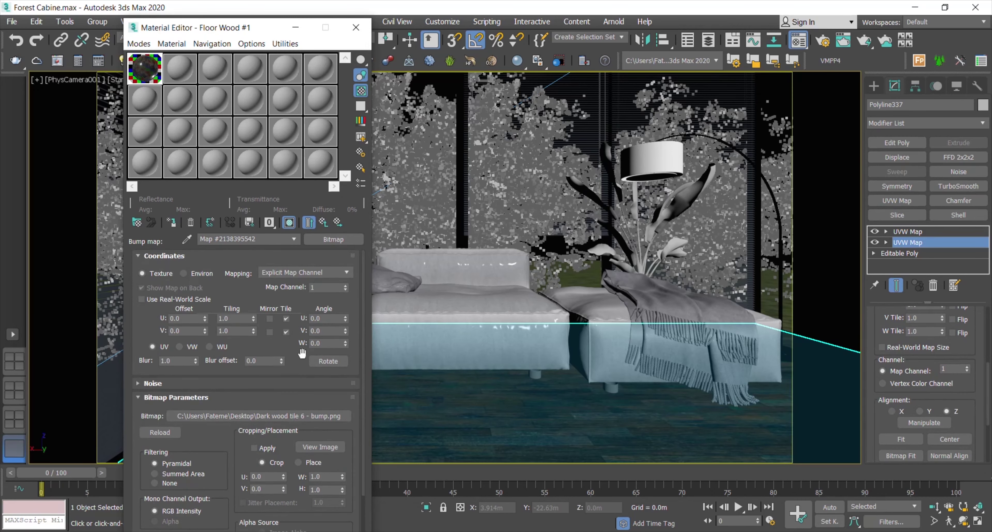
{"action": "left_click", "coordinate": [309, 222]}
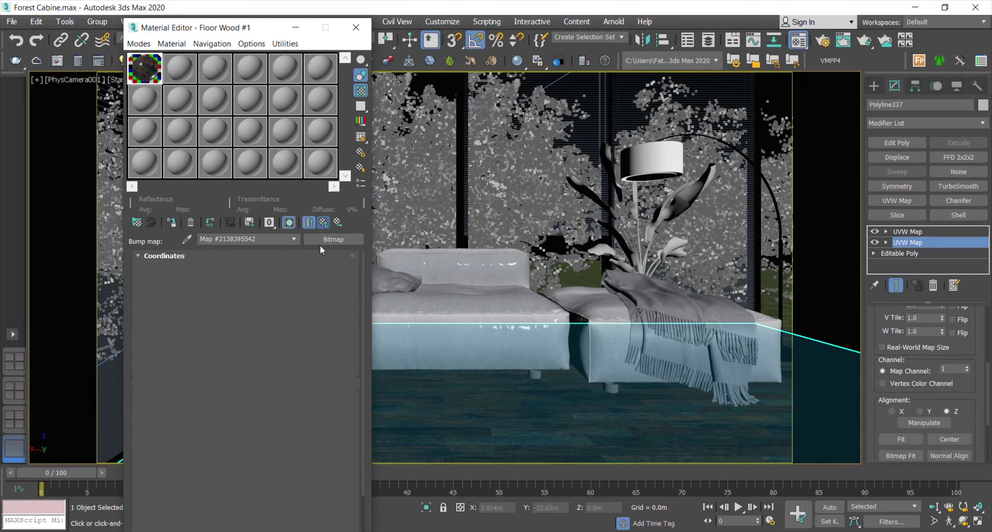
{"action": "scroll", "coordinate": [297, 393], "scroll_direction": "up", "scroll_amount": 3}
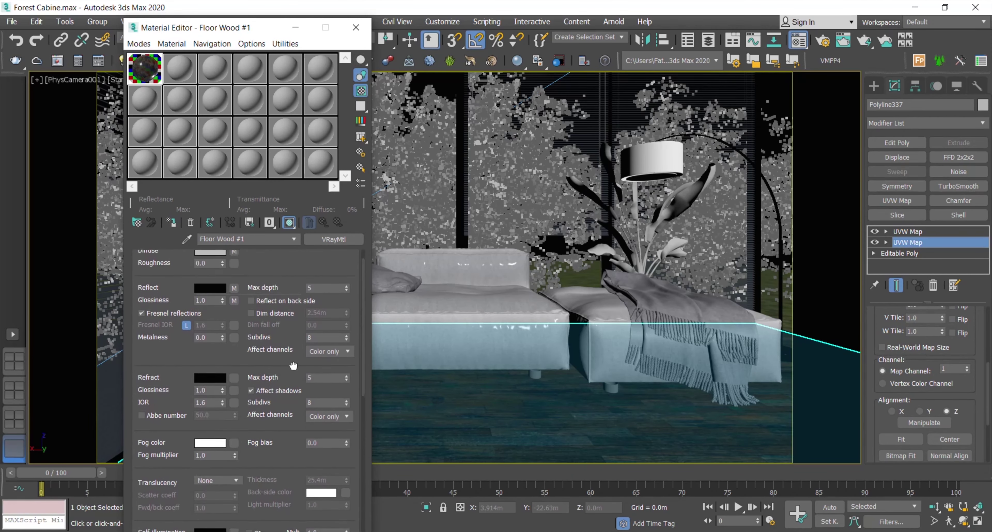
{"action": "scroll", "coordinate": [297, 408], "scroll_direction": "down", "scroll_amount": 15}
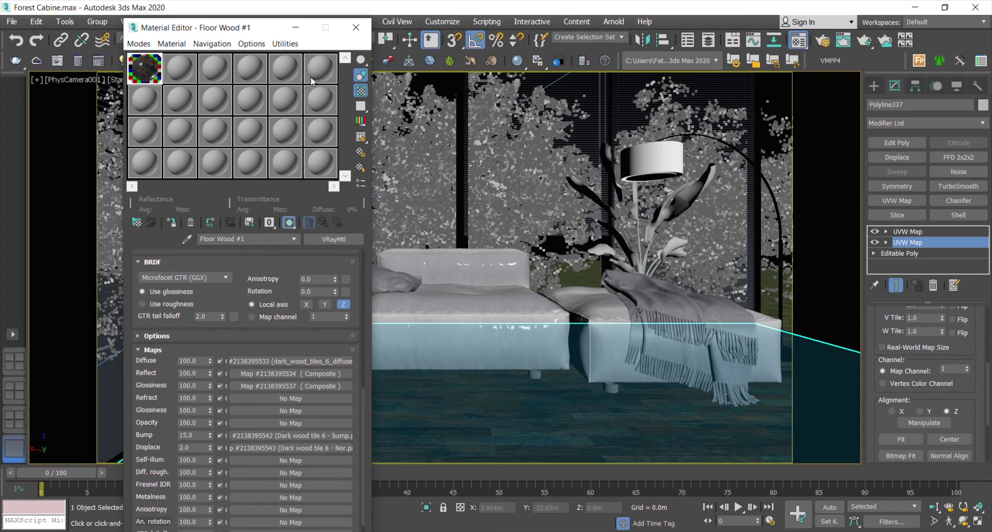
{"action": "left_click_drag", "start_coordinate": [265, 30], "coordinate": [652, 30]}
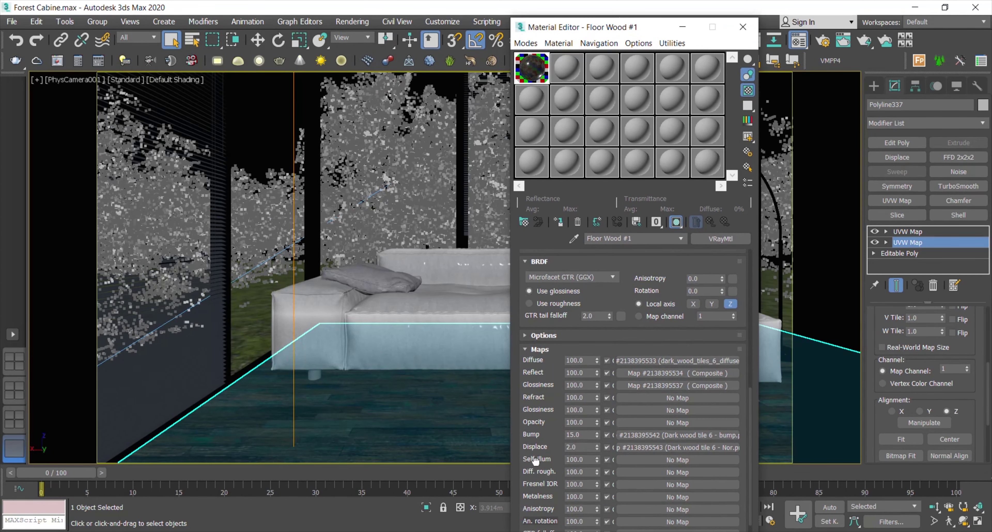
{"action": "scroll", "coordinate": [536, 443], "scroll_direction": "down", "scroll_amount": 2}
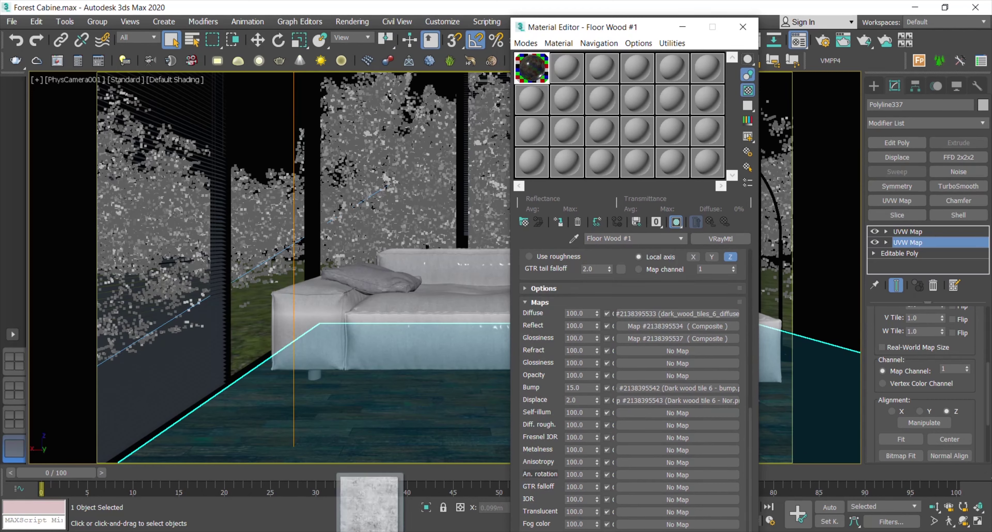
{"action": "left_click_drag", "start_coordinate": [370, 530], "coordinate": [654, 479]}
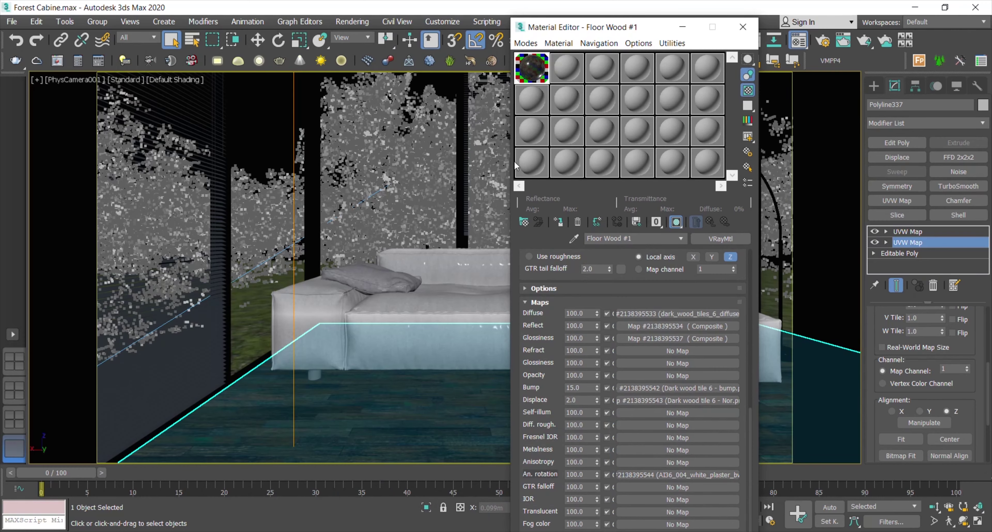
Set the AI36_004_white_plaster_bw An. rotation map to map channel 2.
{"action": "double_click", "coordinate": [529, 81]}
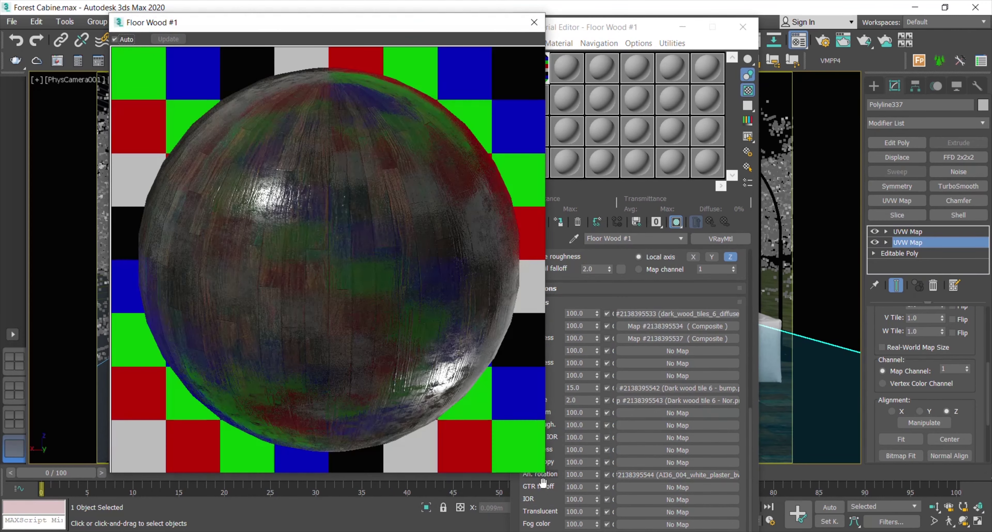
{"action": "left_click", "coordinate": [650, 476]}
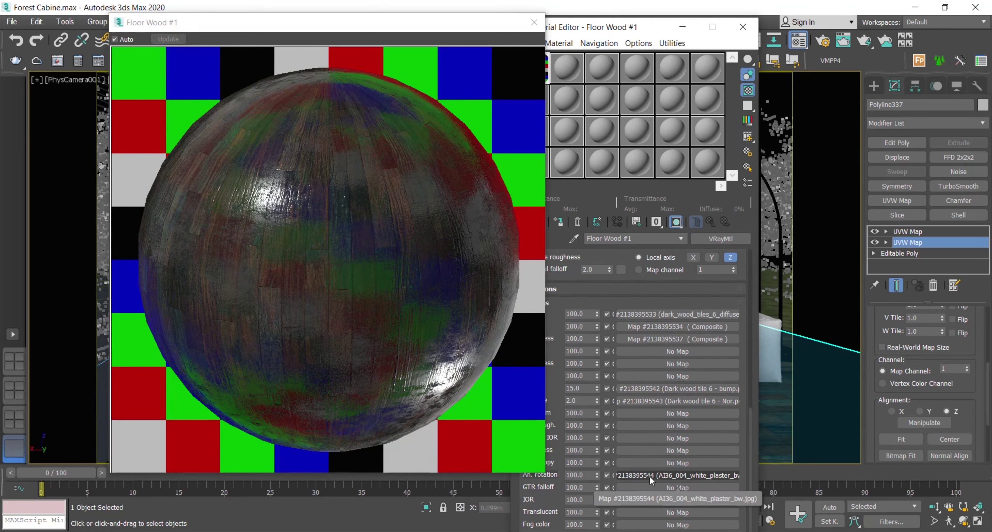
{"action": "left_click_drag", "start_coordinate": [604, 26], "coordinate": [678, 12]}
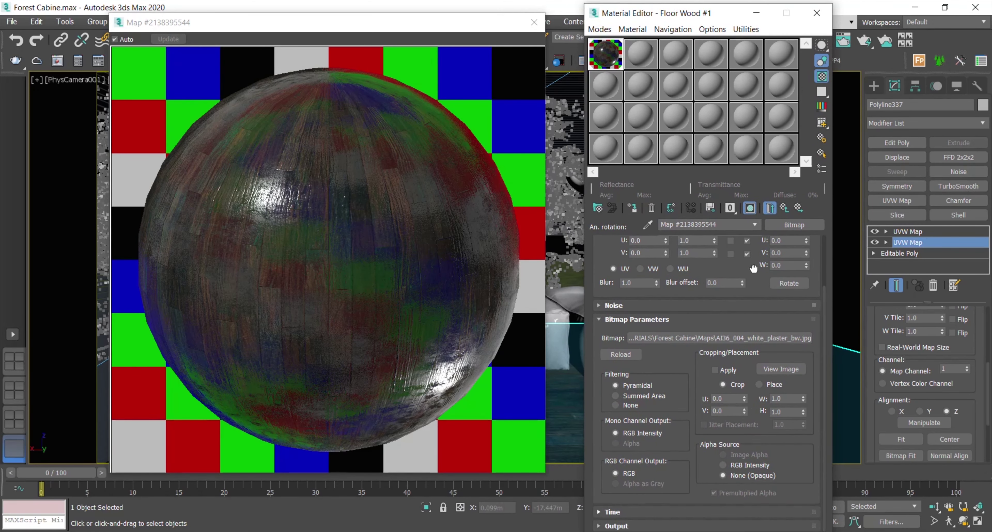
{"action": "scroll", "coordinate": [755, 272], "scroll_direction": "up", "scroll_amount": 3}
{"action": "left_click", "coordinate": [784, 276]}
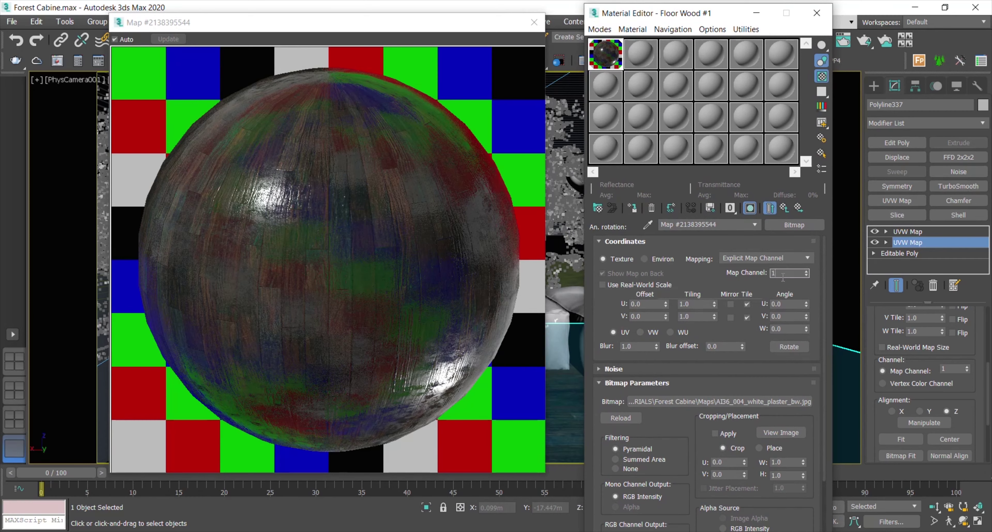
{"action": "left_click", "coordinate": [807, 271]}
{"action": "mouse_move", "coordinate": [711, 281]}
{"action": "left_mouse_down"}
{"action": "mouse_move", "coordinate": [711, 269]}
{"action": "mouse_move", "coordinate": [710, 288]}
{"action": "left_mouse_up"}
Compare the upper UVW Map modifier's map channel with the plaster map, then position Render Setup.
{"action": "left_click_drag", "start_coordinate": [873, 321], "coordinate": [873, 456]}
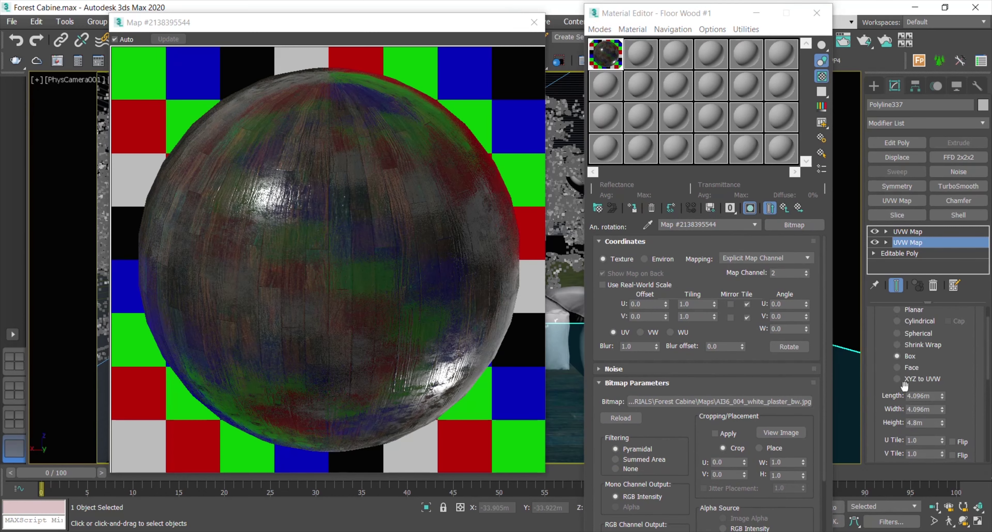
{"action": "left_click", "coordinate": [924, 234]}
{"action": "left_click_drag", "start_coordinate": [880, 347], "coordinate": [879, 292]}
{"action": "left_click", "coordinate": [953, 401]}
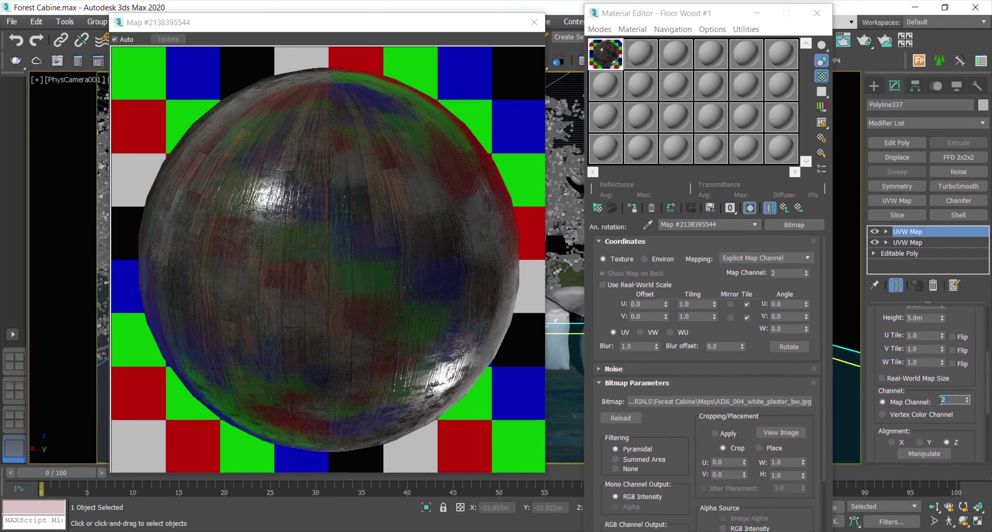
{"action": "left_click", "coordinate": [774, 273]}
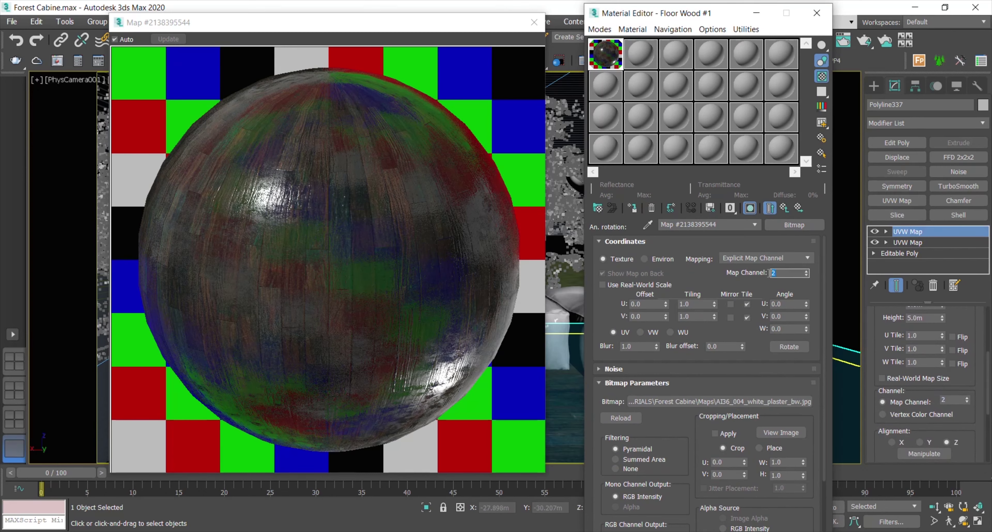
{"action": "left_click_drag", "start_coordinate": [889, 328], "coordinate": [900, 454]}
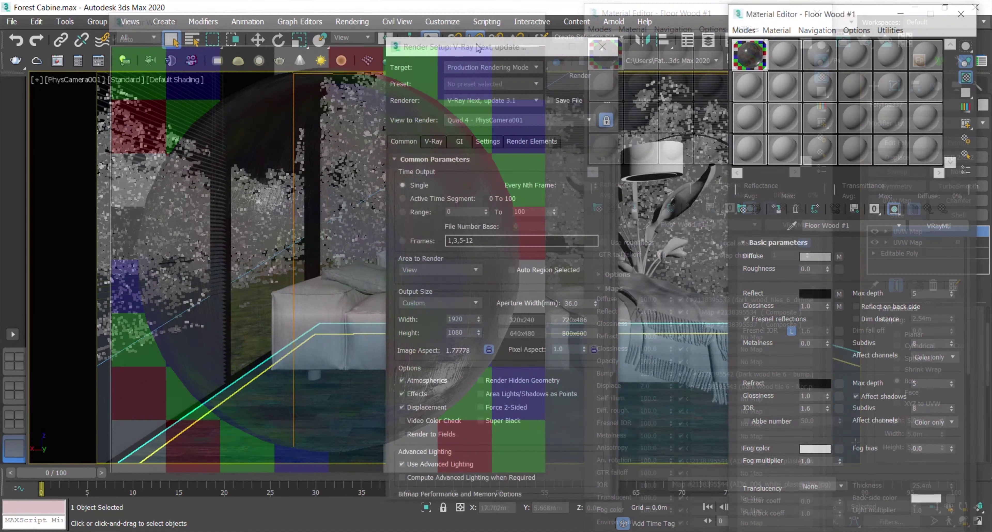
{"action": "left_click_drag", "start_coordinate": [478, 48], "coordinate": [587, 16]}
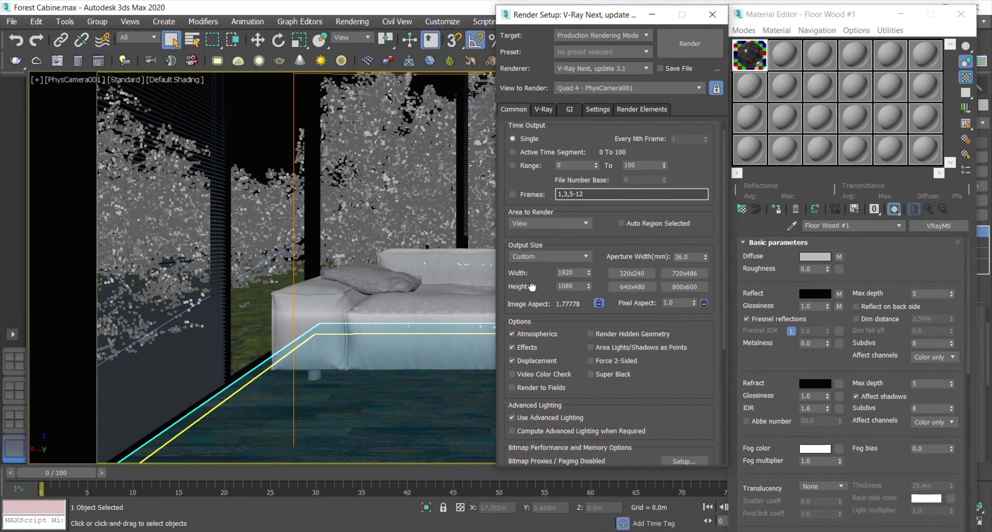
Check the V-Ray settings, then render the camera view at 1920×1080 in the V-Ray frame buffer.
{"action": "left_click", "coordinate": [547, 110]}
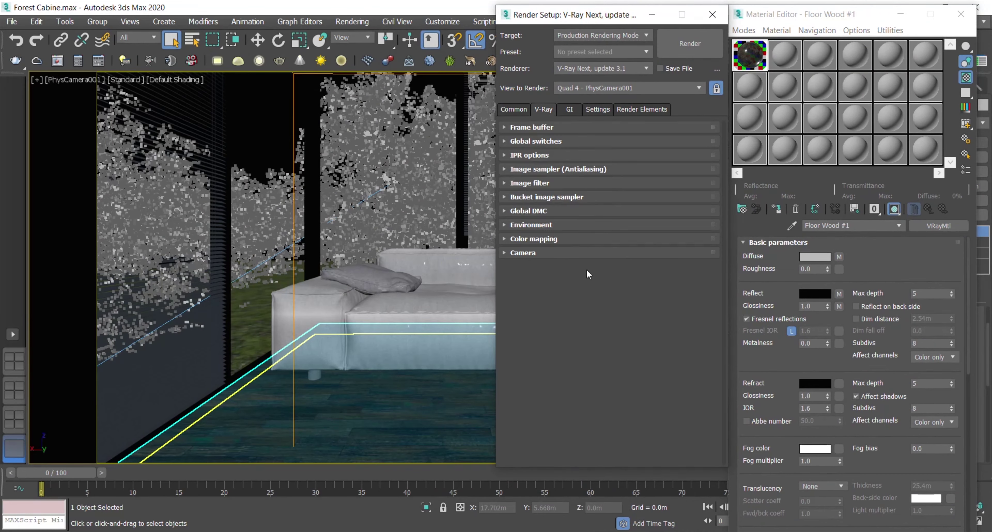
{"action": "left_click", "coordinate": [513, 110]}
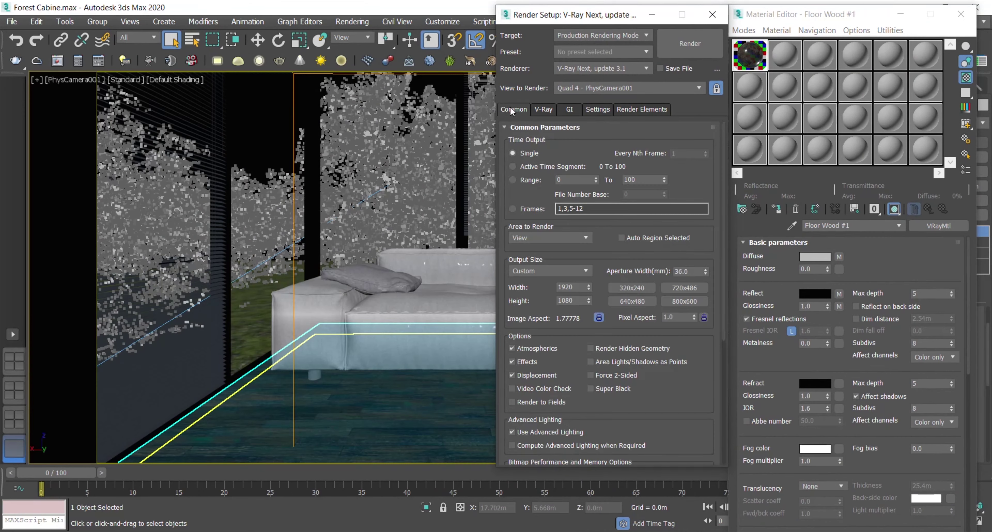
{"action": "left_click", "coordinate": [688, 43]}
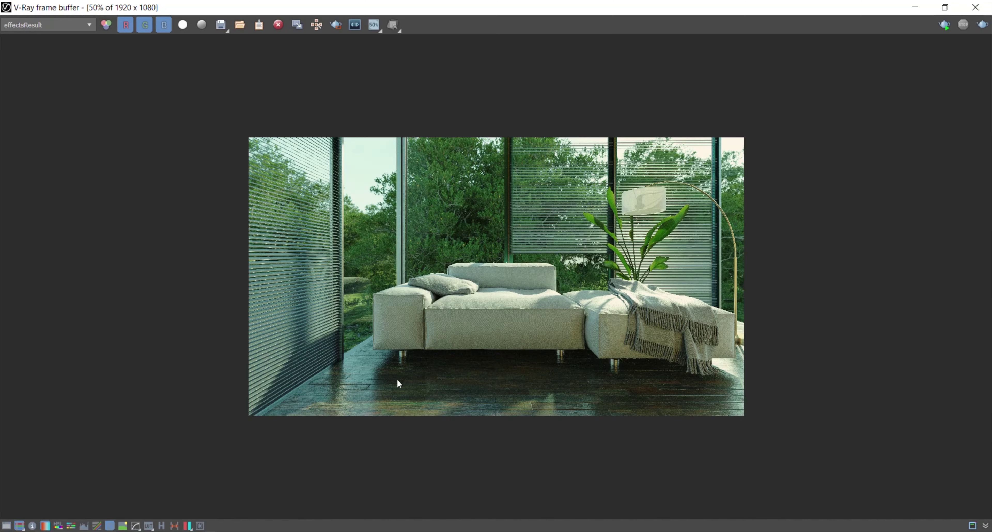
{"action": "double_click", "coordinate": [496, 404]}
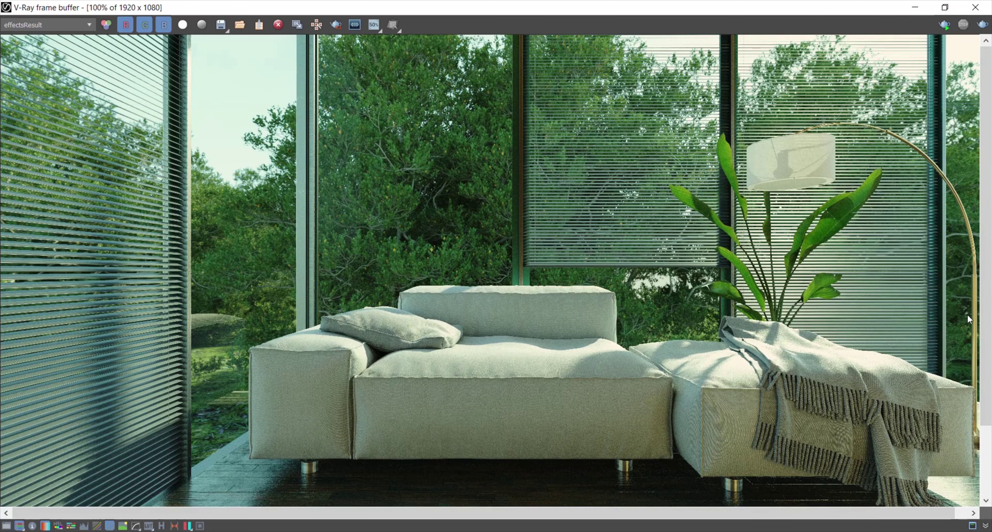
{"action": "middle_click_drag", "start_coordinate": [970, 320], "coordinate": [970, 238]}
{"action": "scroll", "coordinate": [872, 349], "scroll_direction": "up", "scroll_amount": 1}
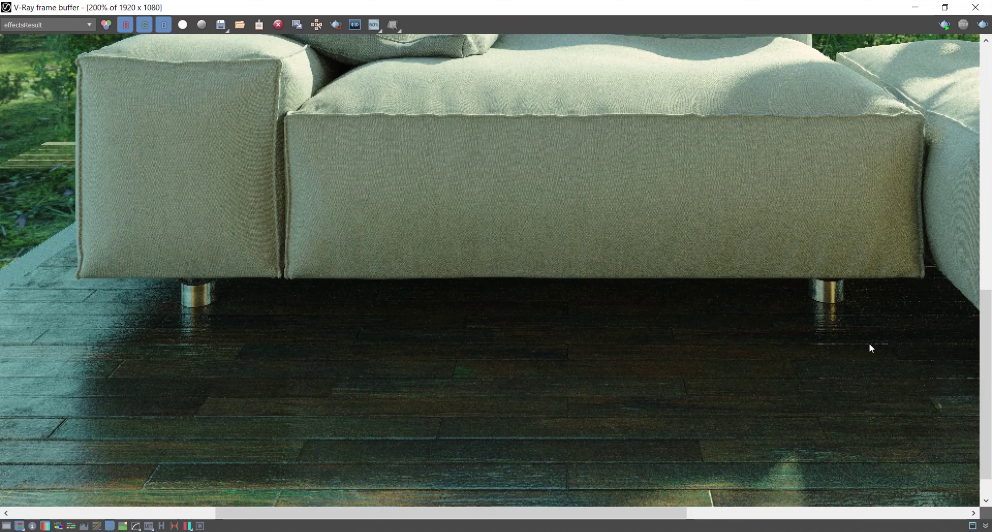
{"action": "scroll", "coordinate": [986, 385], "scroll_direction": "down", "scroll_amount": 2}
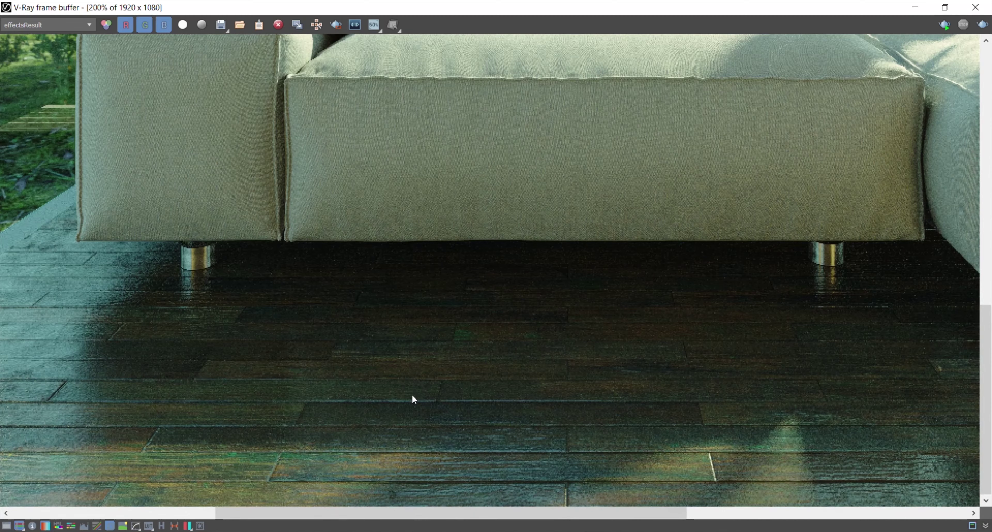
{"action": "left_click_drag", "start_coordinate": [392, 510], "coordinate": [198, 509]}
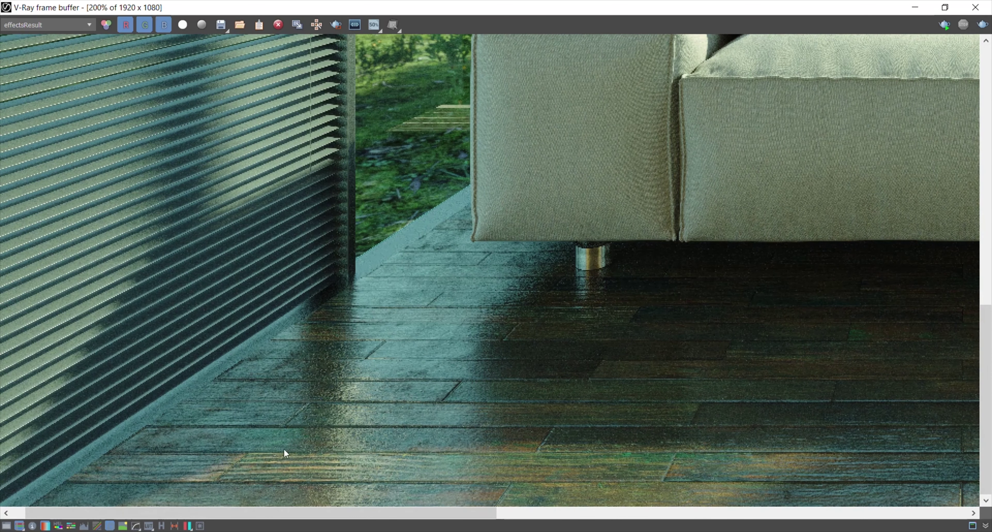
{"action": "scroll", "coordinate": [493, 419], "scroll_direction": "down", "scroll_amount": 5}
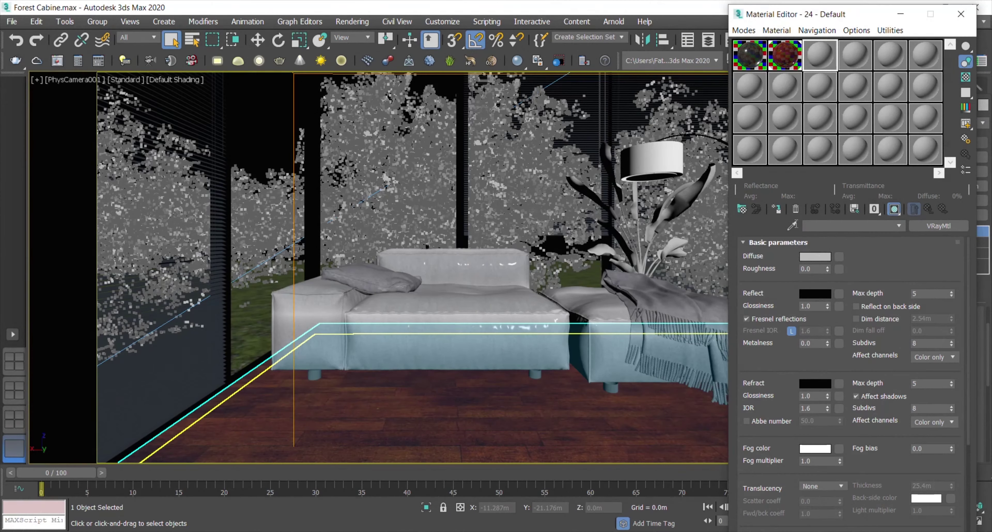
Name the material Floor Wood #3, turn on the checker background, and assign it to the floor.
{"action": "type", "text": "Floor Wood #3"}
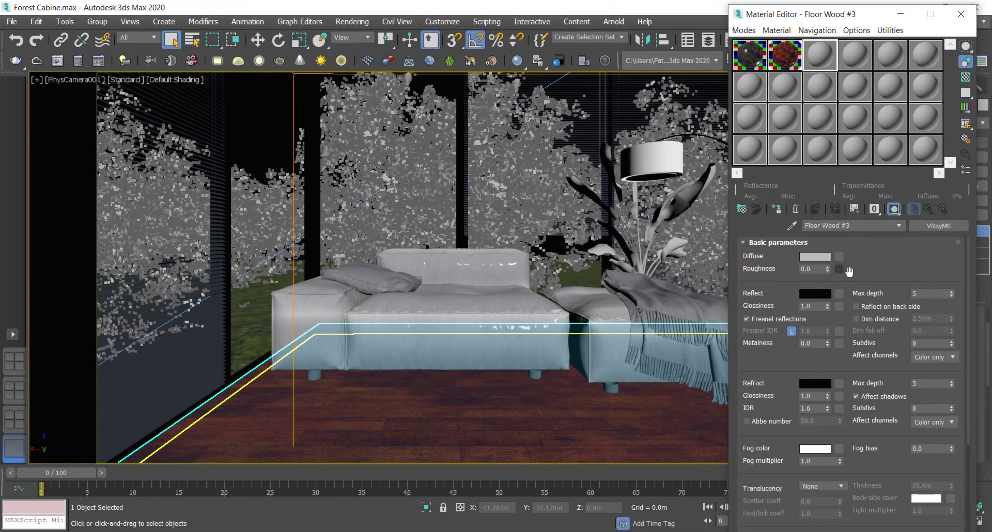
{"action": "left_click", "coordinate": [966, 79]}
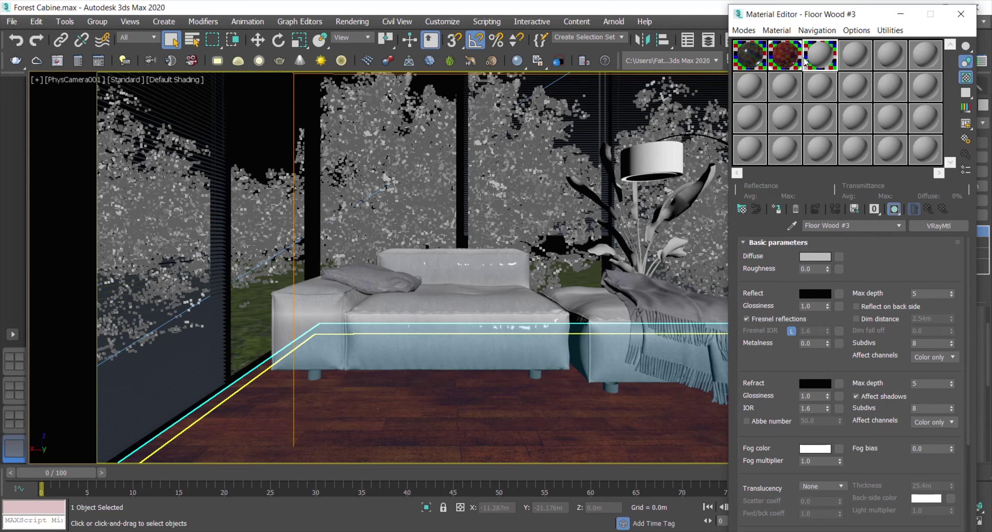
{"action": "left_click", "coordinate": [776, 209]}
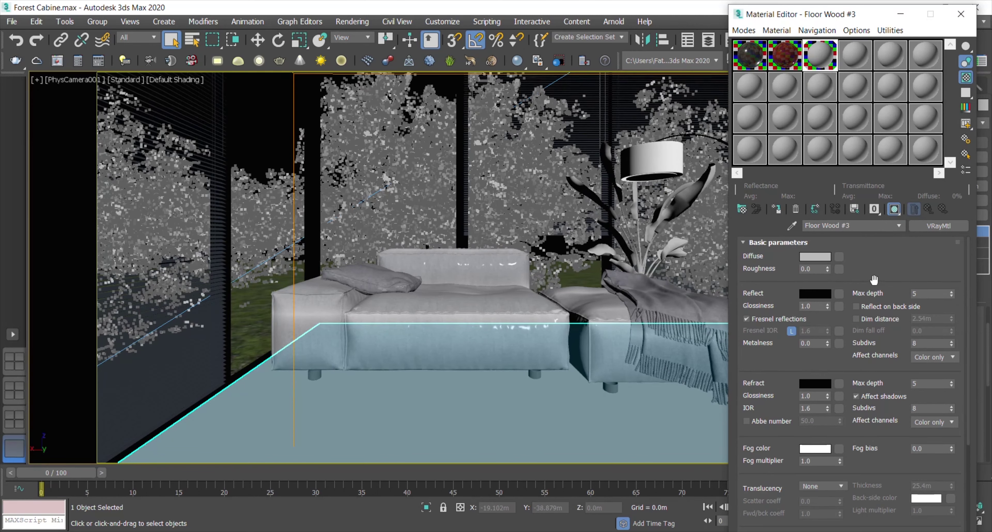
Add the wood plank texture as the Diffuse map and view an enlarged material preview.
{"action": "left_click_drag", "start_coordinate": [420, 483], "coordinate": [842, 259]}
{"action": "double_click", "coordinate": [818, 54]}
{"action": "left_click_drag", "start_coordinate": [247, 16], "coordinate": [214, 30]}
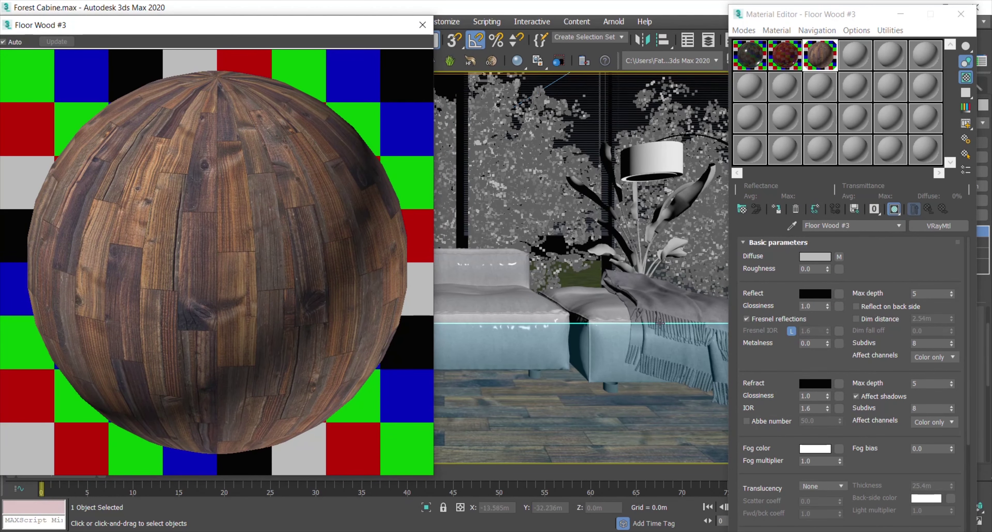
{"action": "left_click", "coordinate": [778, 282]}
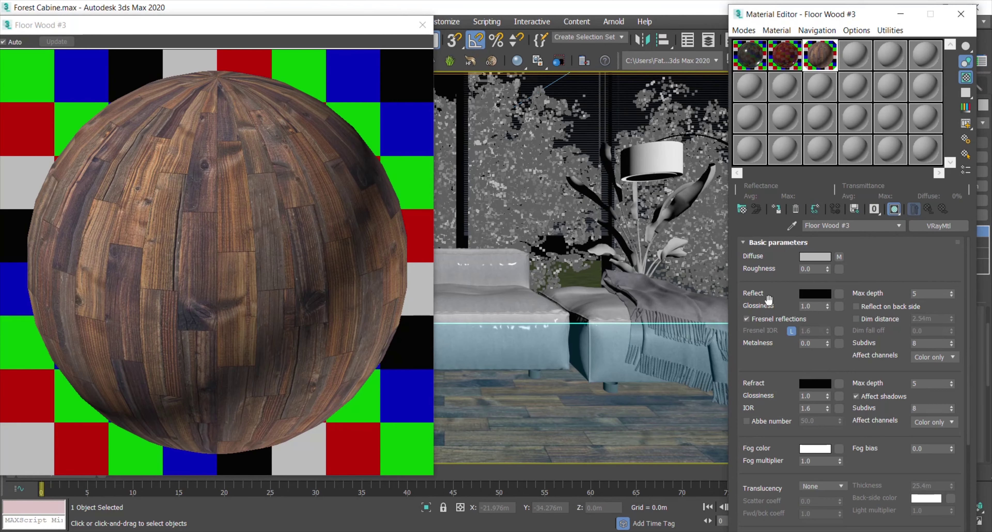
{"action": "left_click", "coordinate": [840, 294]}
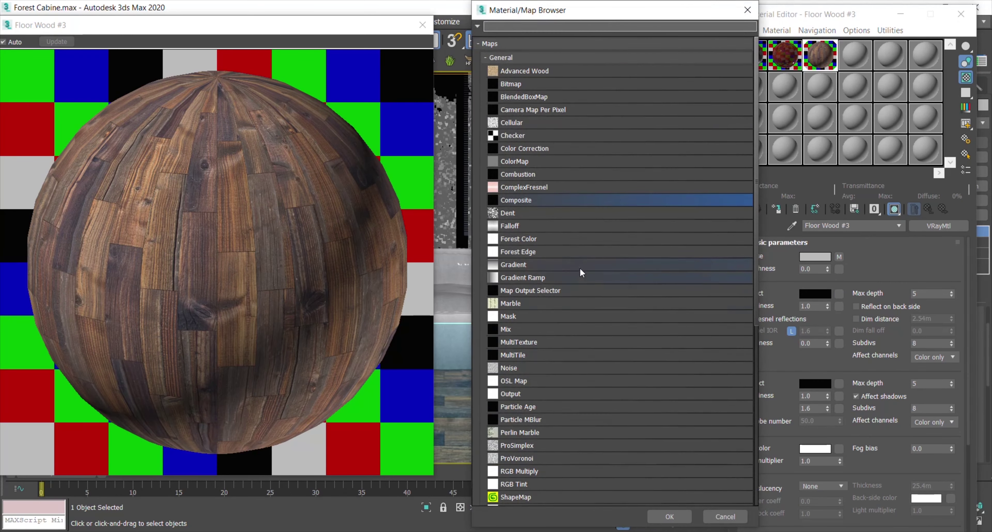
Use a Composite Reflect map with textures in Layers 1 and 2, Layer 2 blended with Screen.
{"action": "double_click", "coordinate": [517, 201]}
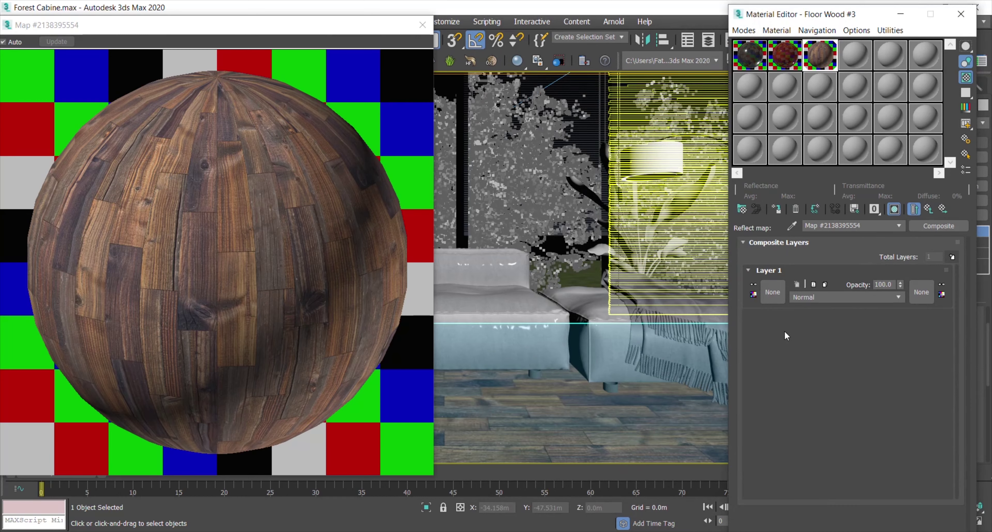
{"action": "mouse_move", "coordinate": [383, 524]}
{"action": "left_click_drag", "start_coordinate": [383, 524], "coordinate": [773, 315]}
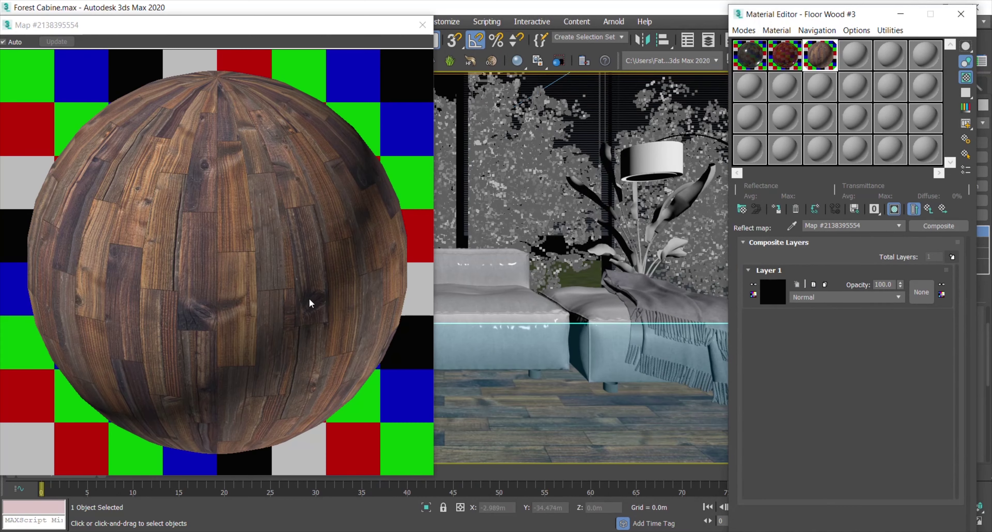
{"action": "left_click", "coordinate": [952, 257]}
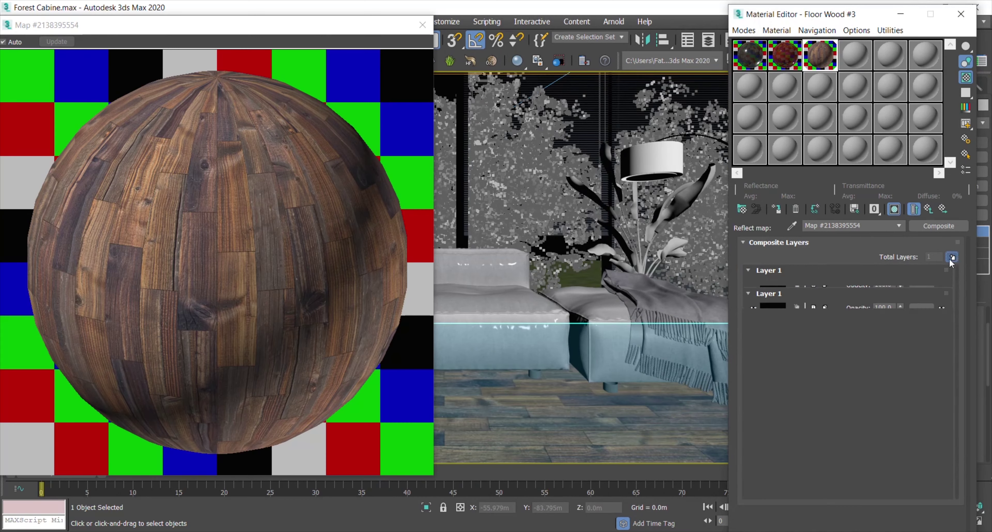
{"action": "mouse_move", "coordinate": [375, 527]}
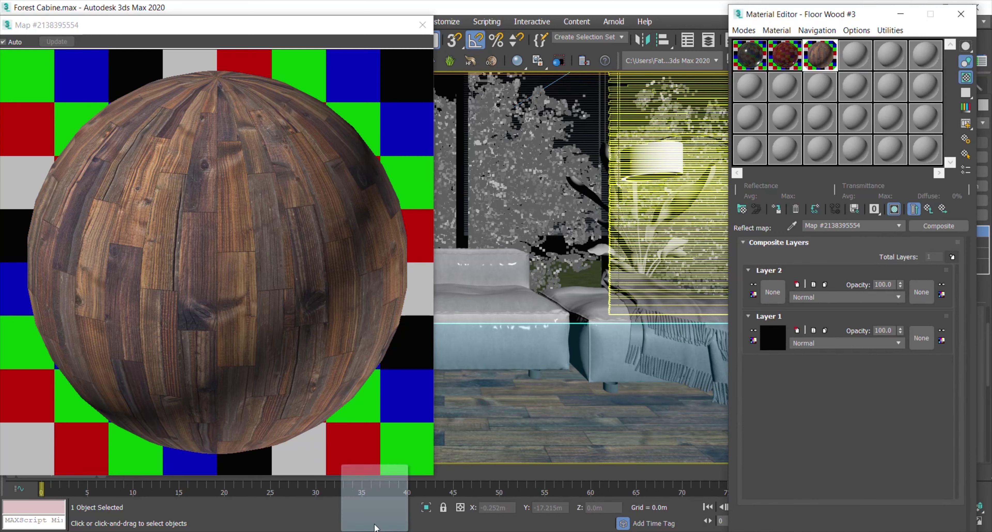
{"action": "left_click_drag", "start_coordinate": [375, 526], "coordinate": [775, 285]}
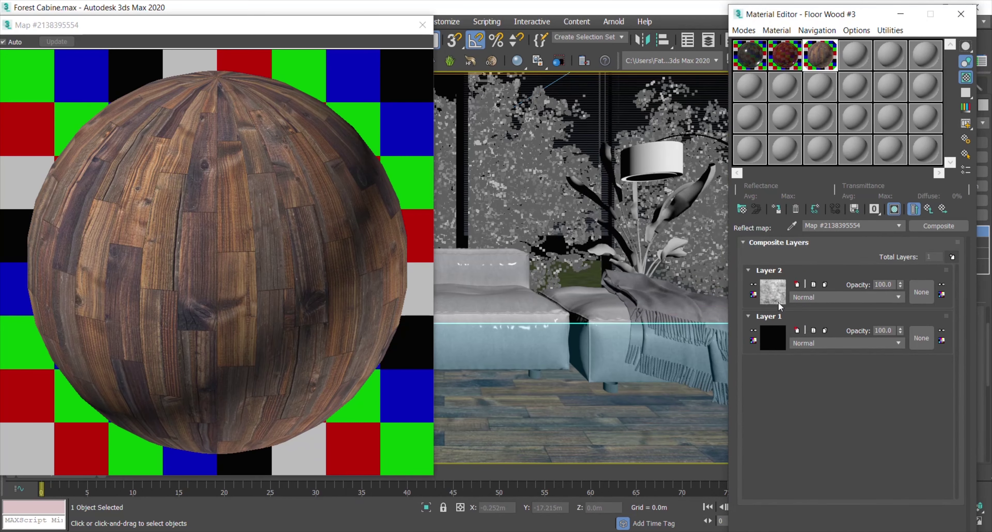
{"action": "left_click", "coordinate": [846, 297]}
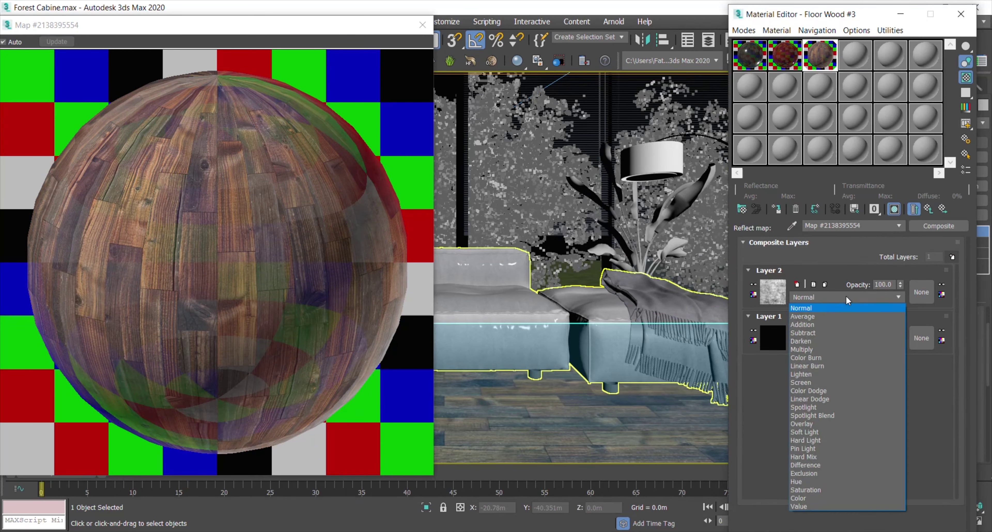
{"action": "left_click", "coordinate": [815, 383]}
{"action": "left_click", "coordinate": [929, 209]}
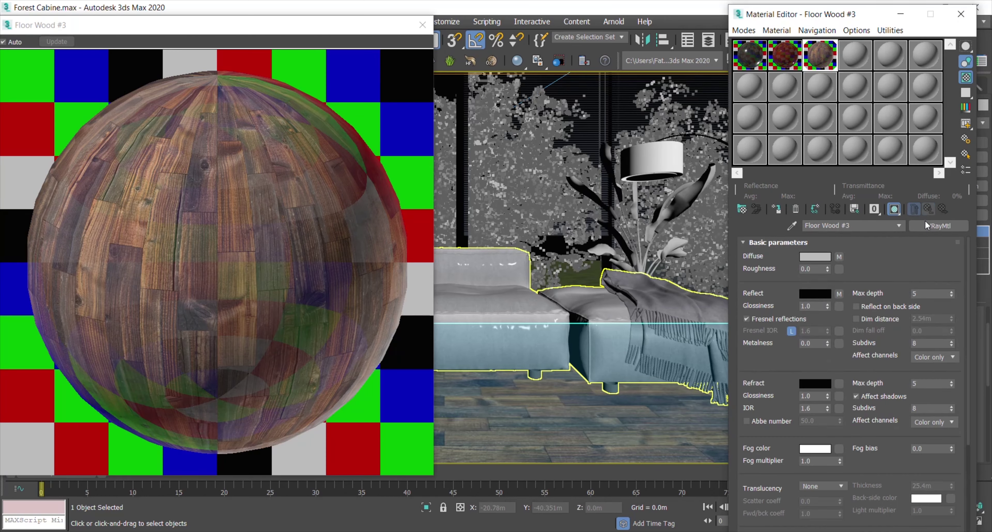
Set the reflection colour Value to 125.
{"action": "left_click", "coordinate": [817, 294]}
{"action": "left_click_drag", "start_coordinate": [341, 75], "coordinate": [341, 122]}
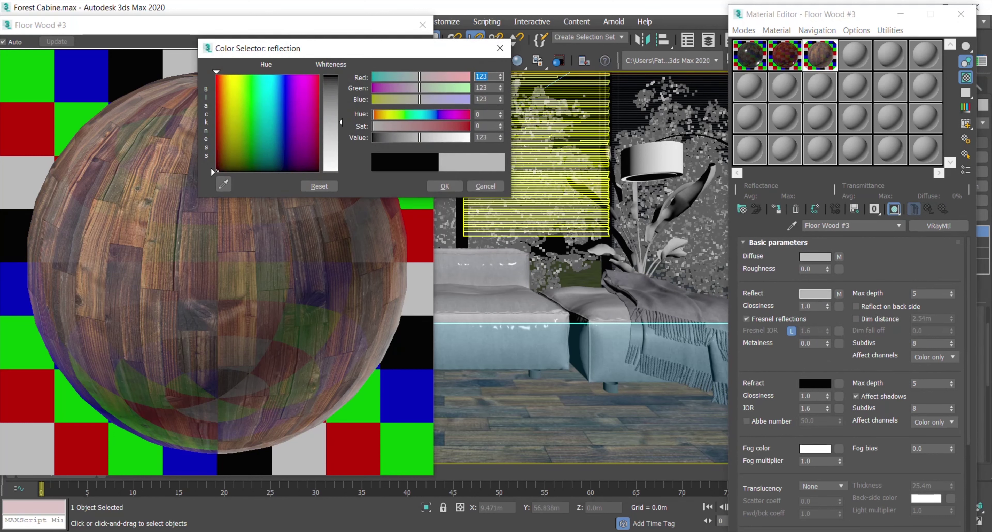
{"action": "left_click", "coordinate": [486, 137]}
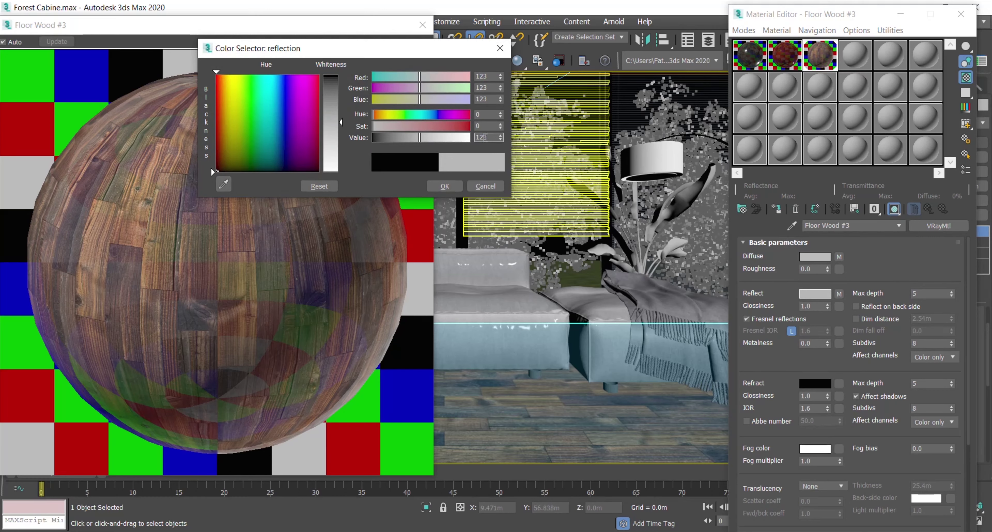
{"action": "type", "text": "125"}
{"action": "key", "text": "Return"}
{"action": "left_click", "coordinate": [445, 186]}
Set the Reflect map amount to 80.
{"action": "scroll", "coordinate": [766, 289], "scroll_direction": "down", "scroll_amount": 1}
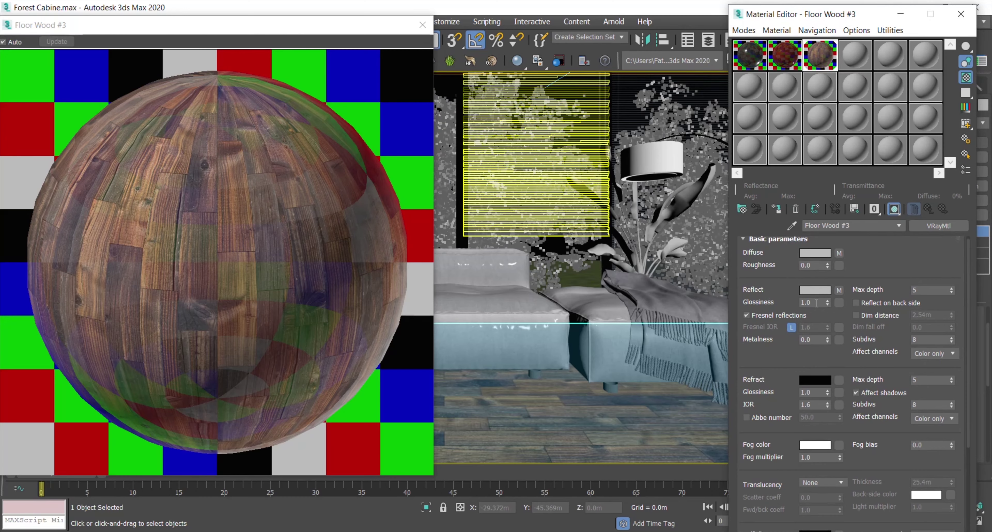
{"action": "scroll", "coordinate": [771, 301], "scroll_direction": "down", "scroll_amount": 5}
{"action": "scroll", "coordinate": [788, 366], "scroll_direction": "up", "scroll_amount": 5}
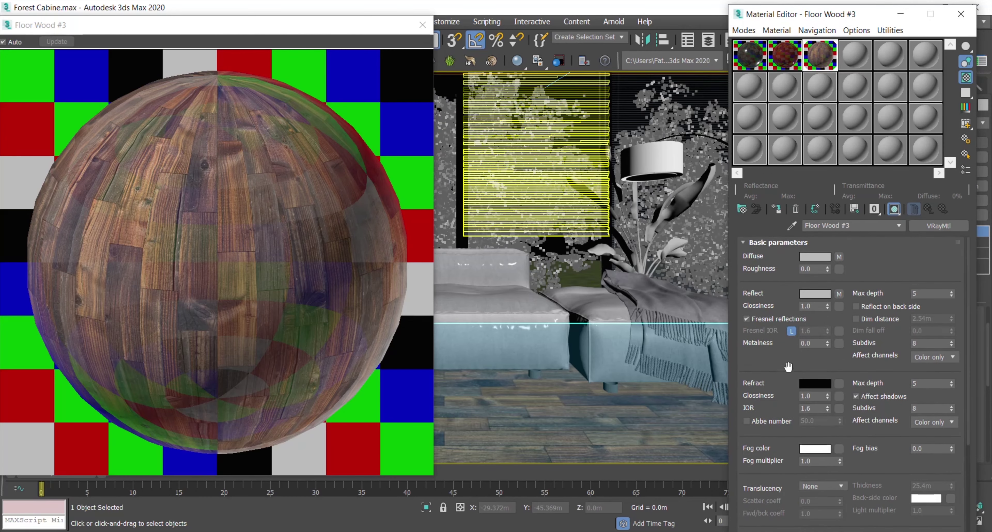
{"action": "scroll", "coordinate": [766, 461], "scroll_direction": "down", "scroll_amount": 10}
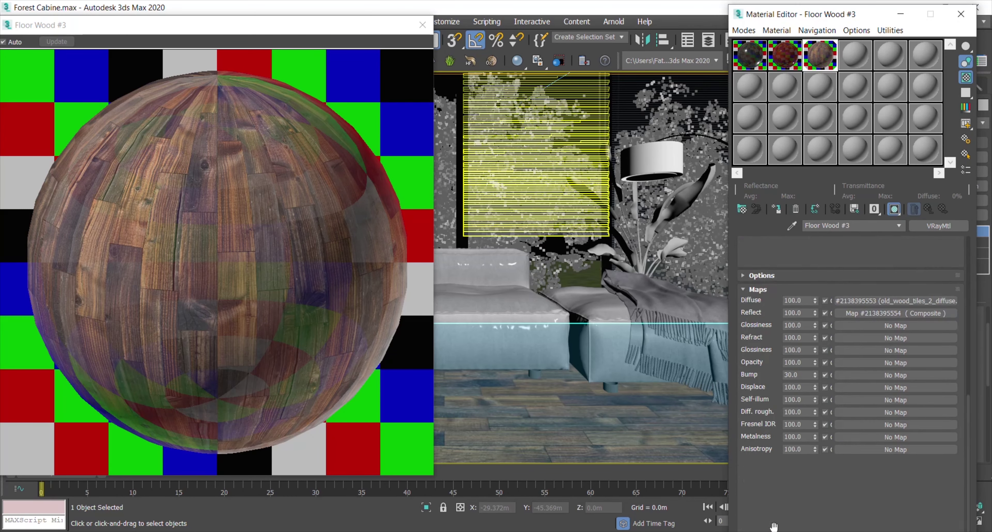
{"action": "scroll", "coordinate": [758, 359], "scroll_direction": "up", "scroll_amount": 1}
{"action": "double_click", "coordinate": [797, 326]}
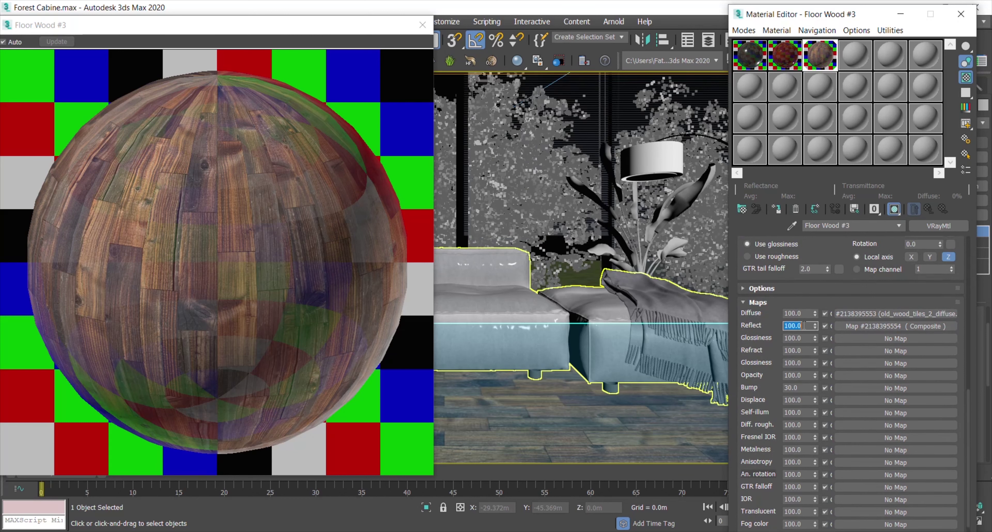
{"action": "type", "text": "80"}
{"action": "key", "text": "Return"}
Change the reflection colour to grey 50 and drag the Reflect map onto Glossiness.
{"action": "scroll", "coordinate": [756, 333], "scroll_direction": "up", "scroll_amount": 1}
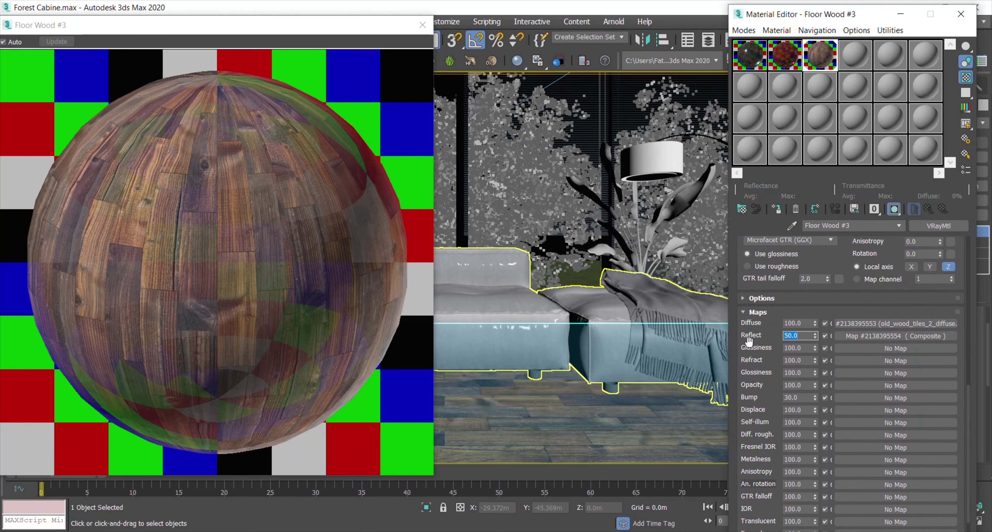
{"action": "scroll", "coordinate": [763, 343], "scroll_direction": "up", "scroll_amount": 5}
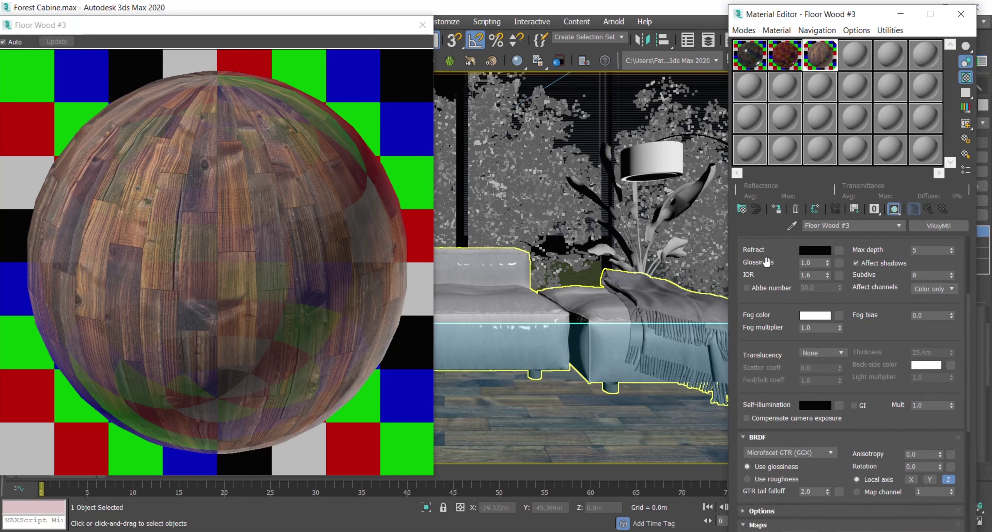
{"action": "scroll", "coordinate": [765, 271], "scroll_direction": "up", "scroll_amount": 3}
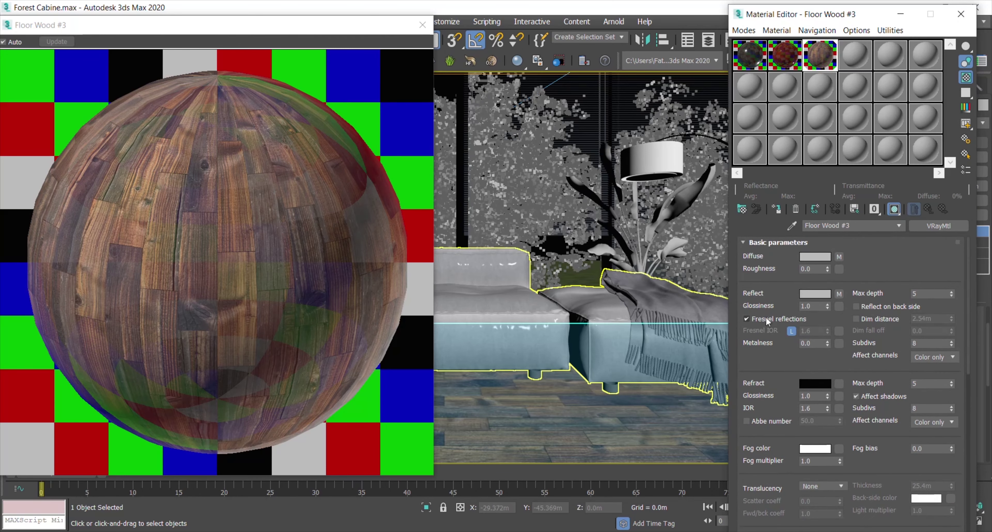
{"action": "left_click", "coordinate": [809, 295]}
{"action": "left_click_drag", "start_coordinate": [346, 124], "coordinate": [342, 104]}
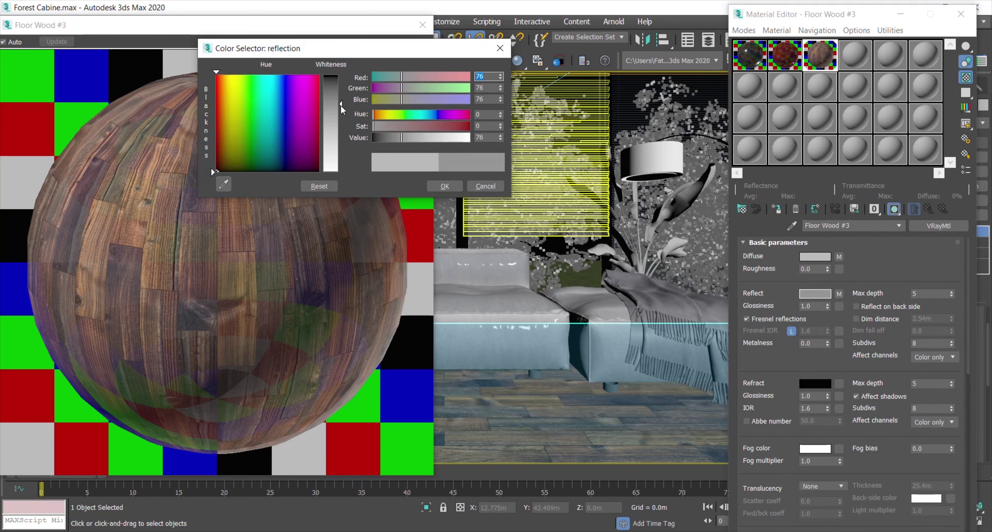
{"action": "left_click_drag", "start_coordinate": [345, 108], "coordinate": [342, 91]}
{"action": "left_click_drag", "start_coordinate": [362, 48], "coordinate": [605, 54]}
{"action": "left_click", "coordinate": [720, 143]}
{"action": "key", "text": "Return"}
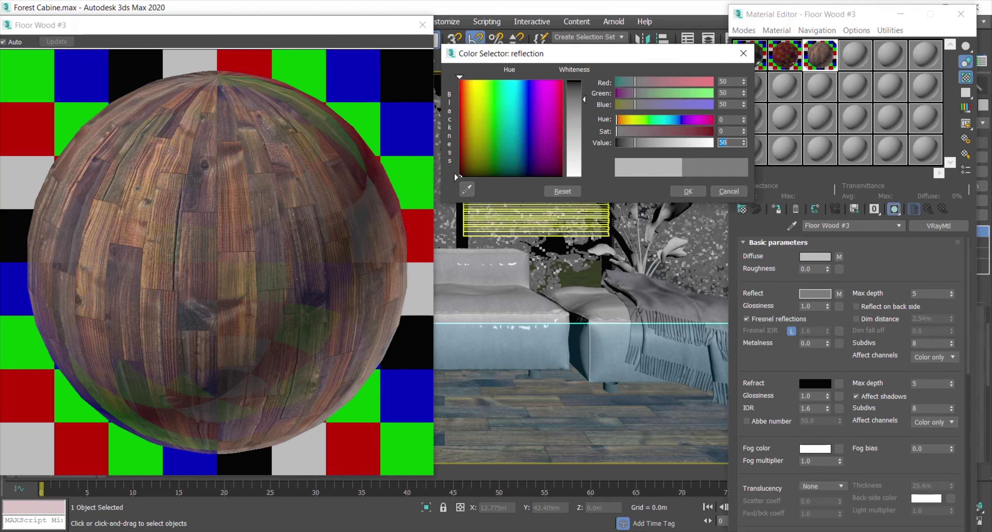
{"action": "left_click", "coordinate": [688, 191]}
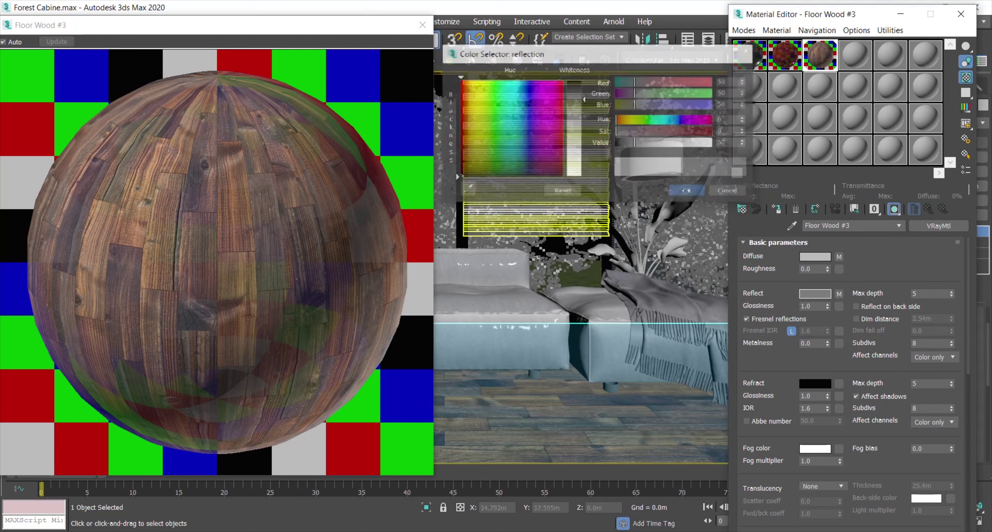
{"action": "scroll", "coordinate": [770, 306], "scroll_direction": "down", "scroll_amount": 1}
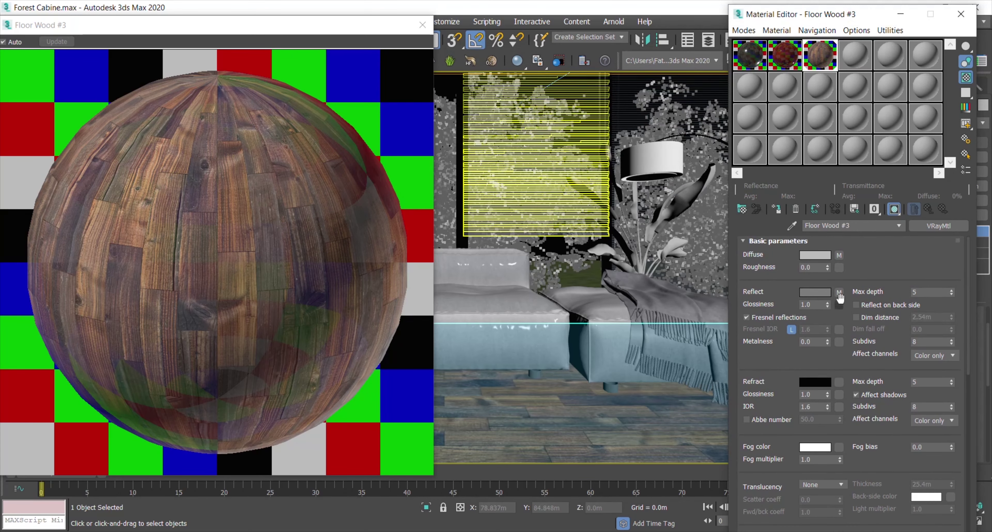
{"action": "left_click_drag", "start_coordinate": [842, 294], "coordinate": [839, 305]}
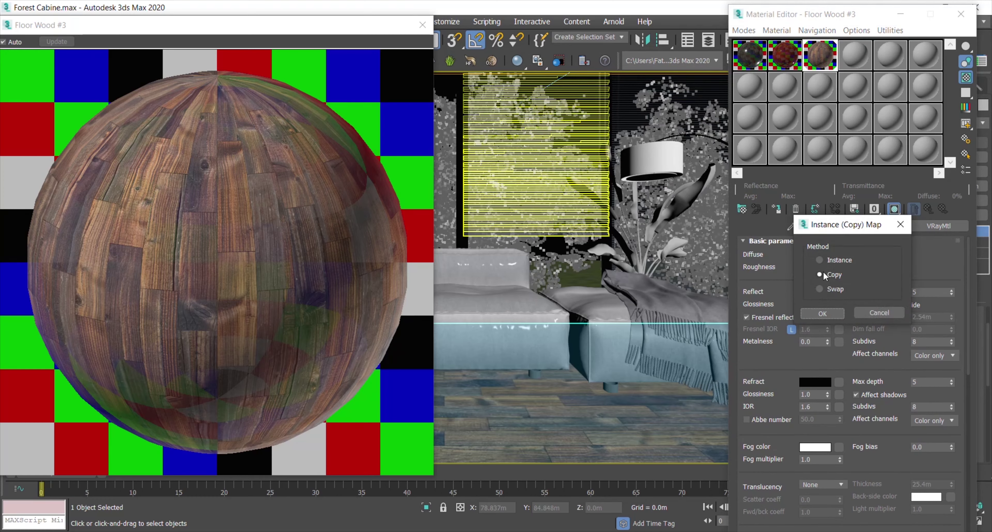
Give Glossiness an independent copy of the Composite map, copying Layer 2's texture into Layer 1.
{"action": "left_click", "coordinate": [824, 313]}
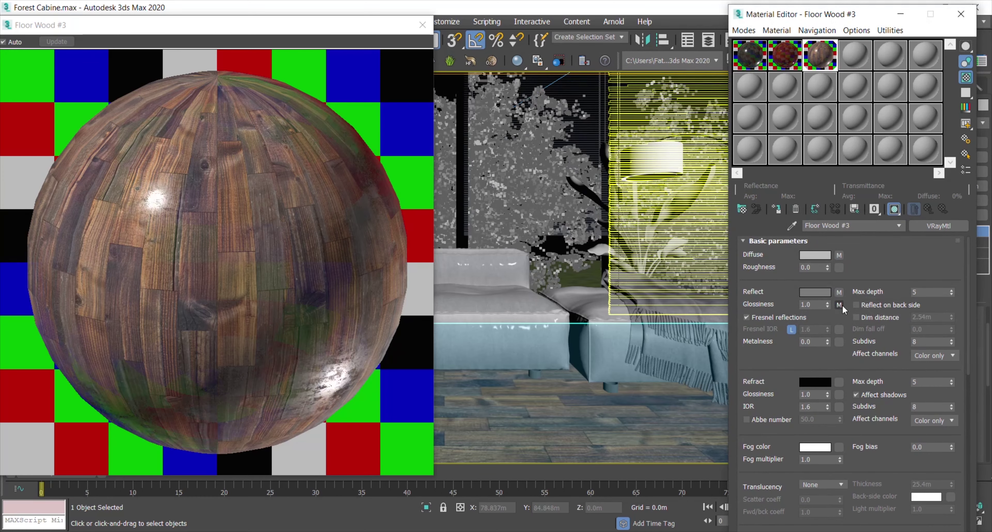
{"action": "left_click", "coordinate": [840, 305]}
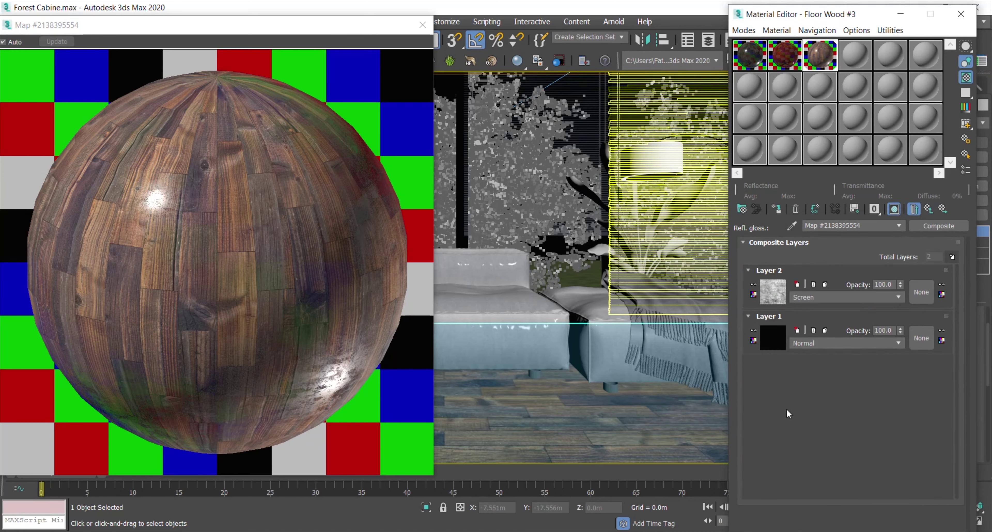
{"action": "left_click_drag", "start_coordinate": [773, 291], "coordinate": [773, 334]}
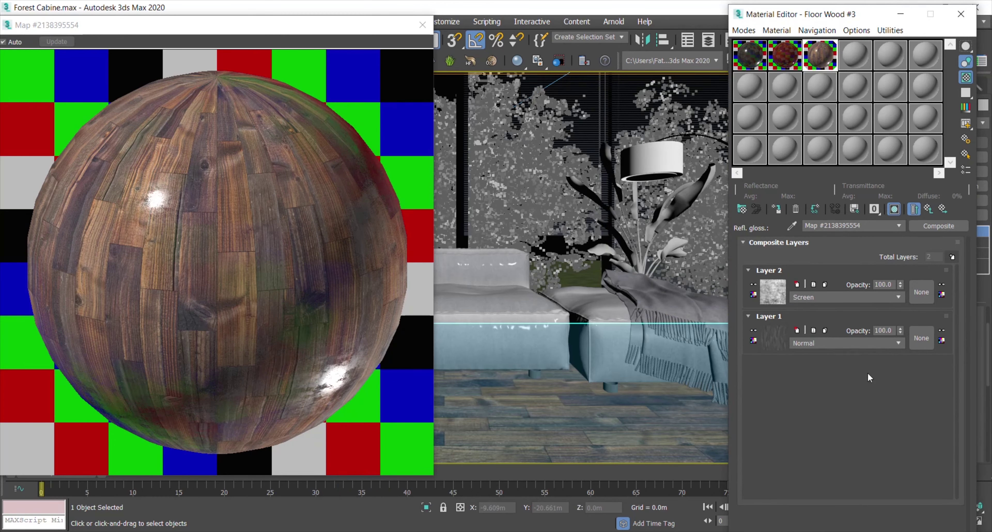
Back on Floor Wood #3, set Reflect Glossiness to 0.74.
{"action": "left_click", "coordinate": [929, 209]}
{"action": "double_click", "coordinate": [813, 306]}
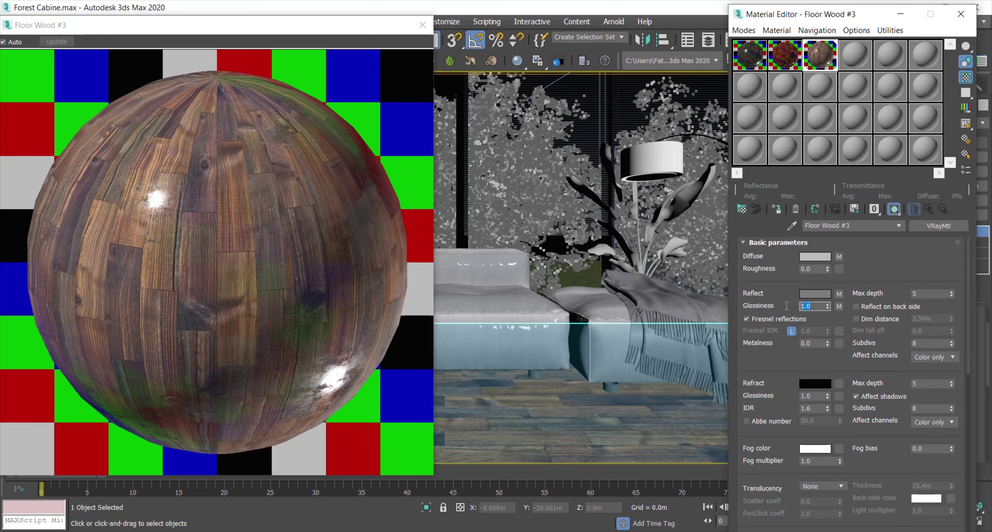
{"action": "type", "text": "0.74"}
{"action": "key", "text": "Return"}
In the Maps rollout, set the Glossiness map amount to 50, then 80.
{"action": "scroll", "coordinate": [775, 342], "scroll_direction": "down", "scroll_amount": 10}
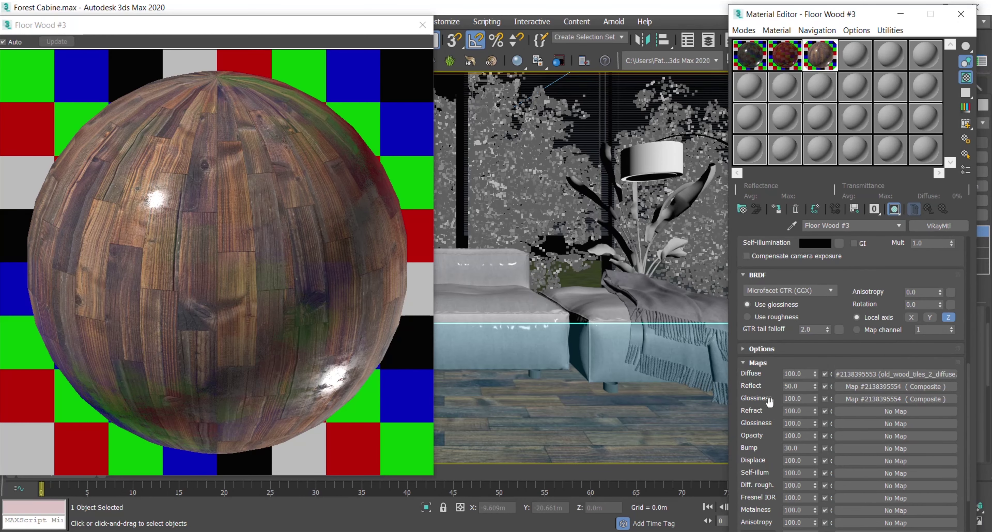
{"action": "left_click", "coordinate": [786, 399]}
{"action": "type", "text": "50"}
{"action": "key", "text": "Return"}
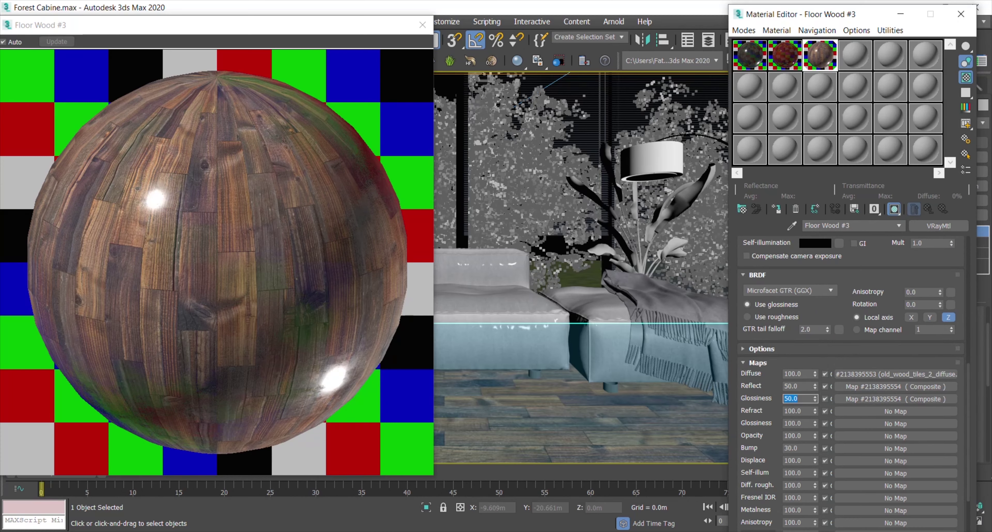
{"action": "type", "text": "80"}
{"action": "key", "text": "Return"}
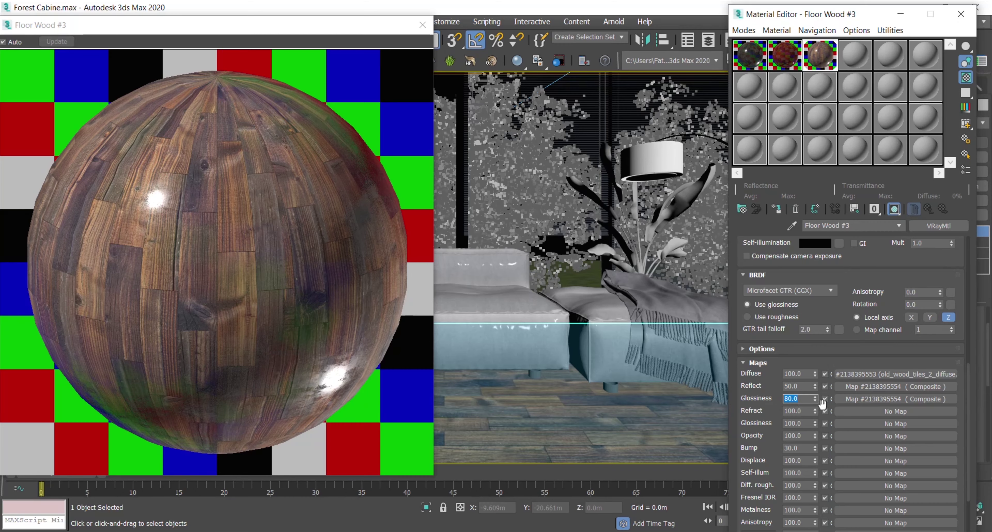
Drop the old_wood_tiles_2_height texture into the Bump slot.
{"action": "scroll", "coordinate": [763, 408], "scroll_direction": "up", "scroll_amount": 6}
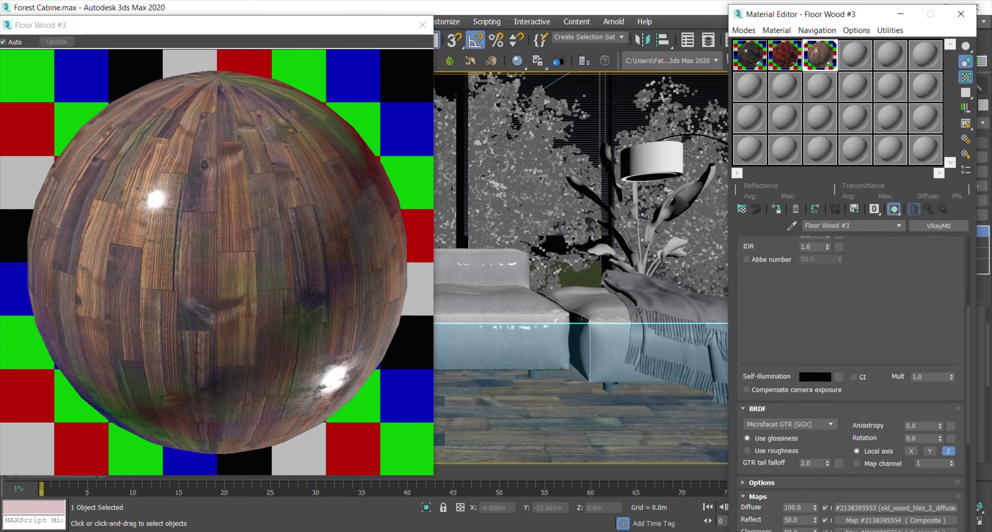
{"action": "scroll", "coordinate": [777, 256], "scroll_direction": "up", "scroll_amount": 7}
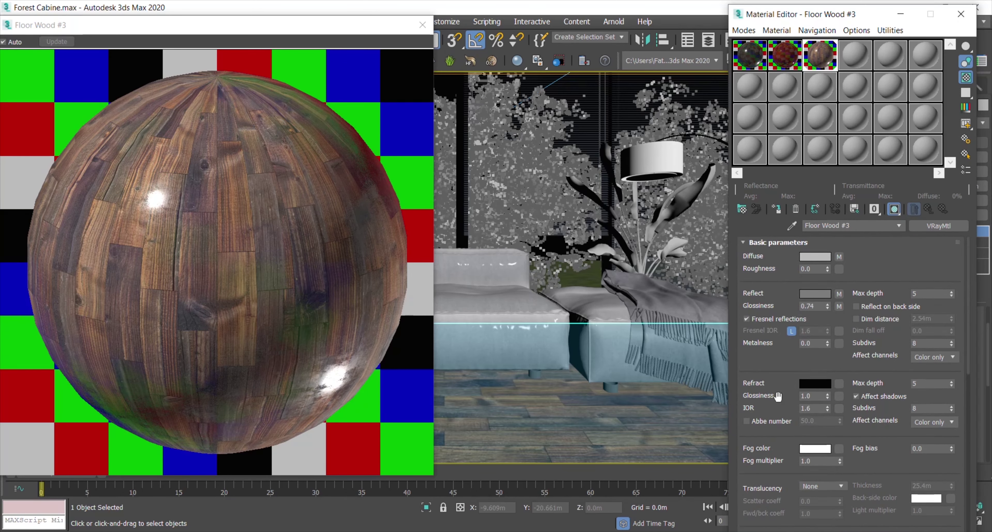
{"action": "scroll", "coordinate": [779, 292], "scroll_direction": "down", "scroll_amount": 3}
{"action": "scroll", "coordinate": [786, 270], "scroll_direction": "down", "scroll_amount": 6}
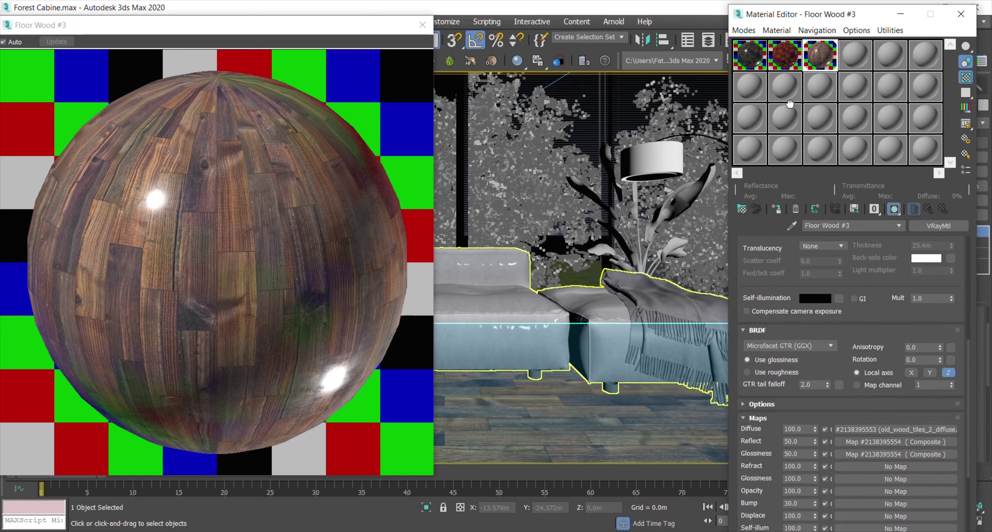
{"action": "scroll", "coordinate": [760, 402], "scroll_direction": "down", "scroll_amount": 4}
{"action": "scroll", "coordinate": [760, 402], "scroll_direction": "down", "scroll_amount": 3}
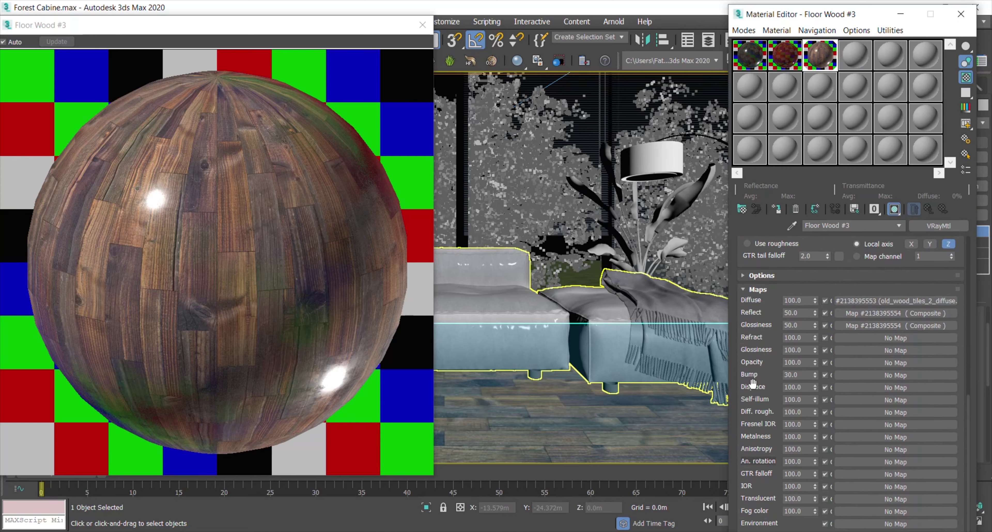
{"action": "left_click_drag", "start_coordinate": [753, 384], "coordinate": [867, 376]}
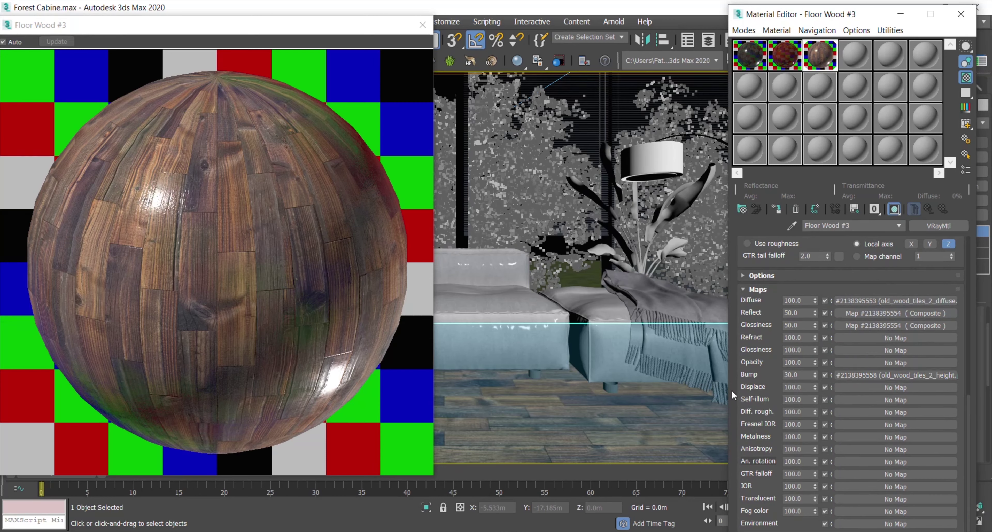
Set the Bump amount to 50 and bring the material preview forward.
{"action": "left_click", "coordinate": [807, 376]}
{"action": "type", "text": "50"}
{"action": "key", "text": "Return"}
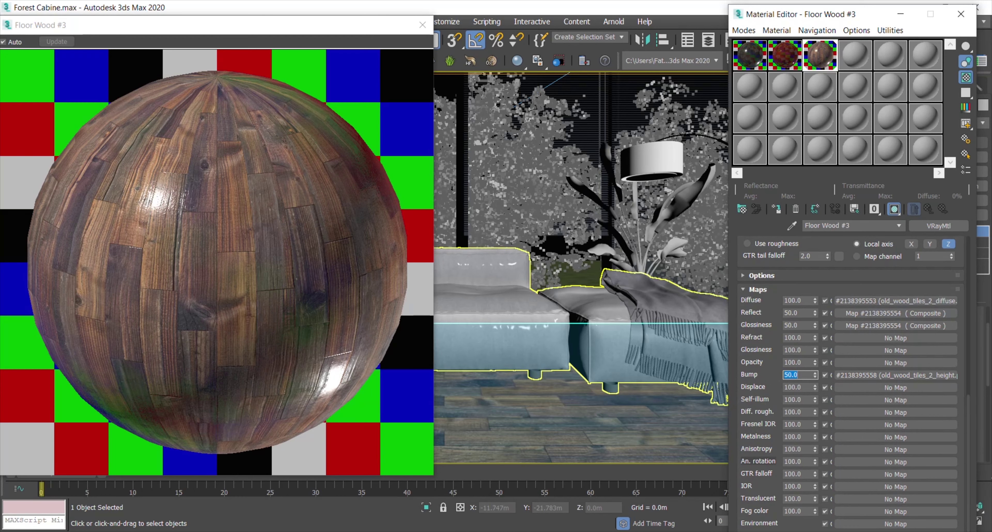
{"action": "left_click", "coordinate": [157, 205]}
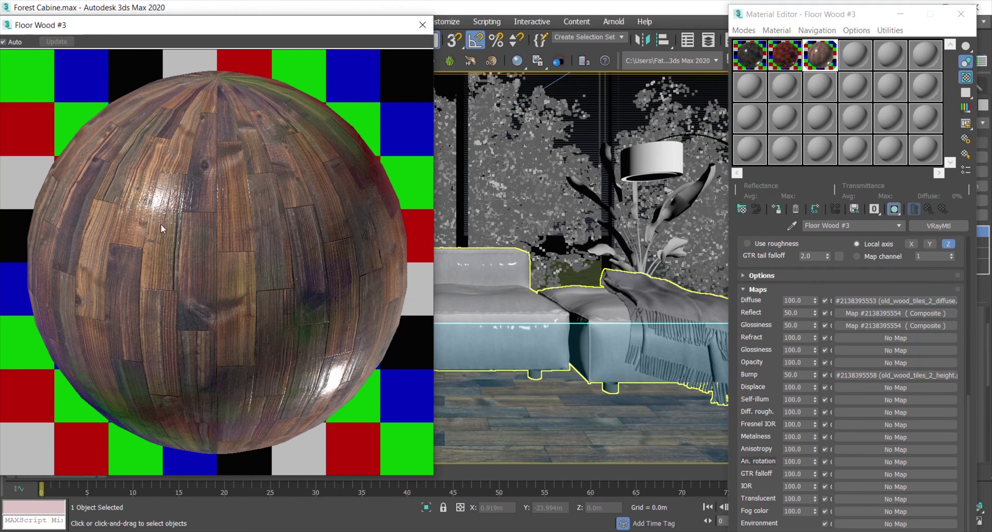
Try a Glossiness map amount of 80, then return it to 50.
{"action": "left_click", "coordinate": [798, 326]}
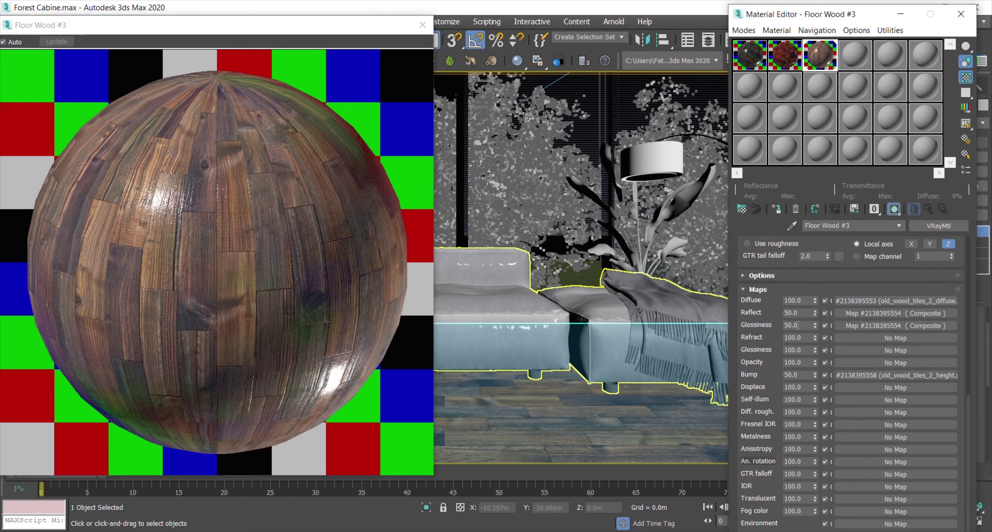
{"action": "double_click", "coordinate": [799, 326]}
{"action": "type", "text": "80"}
{"action": "key", "text": "Return"}
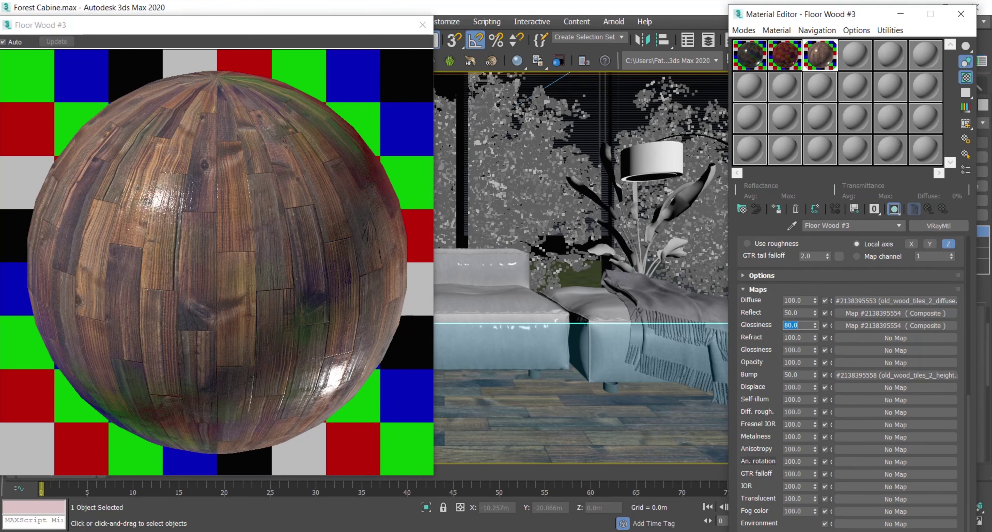
{"action": "type", "text": "50"}
{"action": "key", "text": "Return"}
Set the Reflect map amount to 80 and load old_wood_tiles_2_normal into Displace.
{"action": "double_click", "coordinate": [799, 313]}
{"action": "type", "text": "80"}
{"action": "key", "text": "Return"}
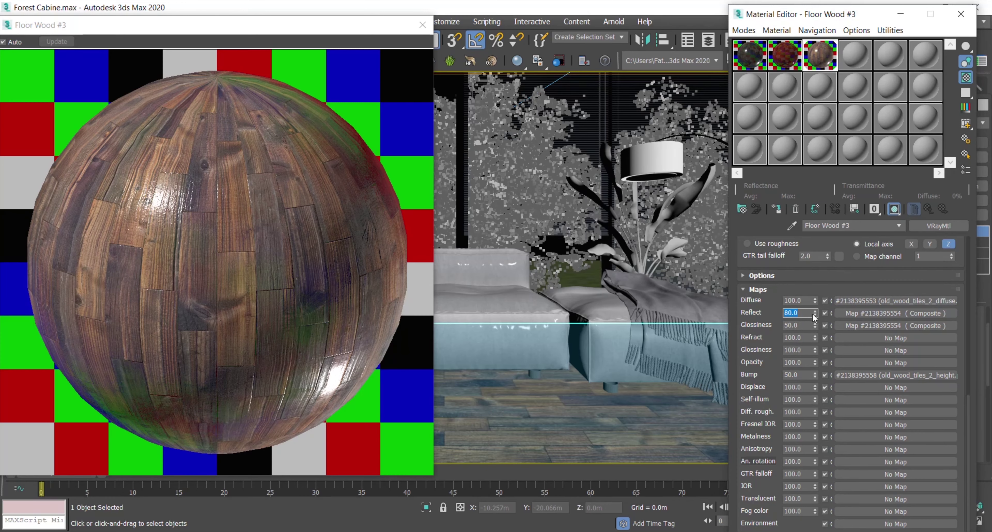
{"action": "left_click", "coordinate": [763, 359]}
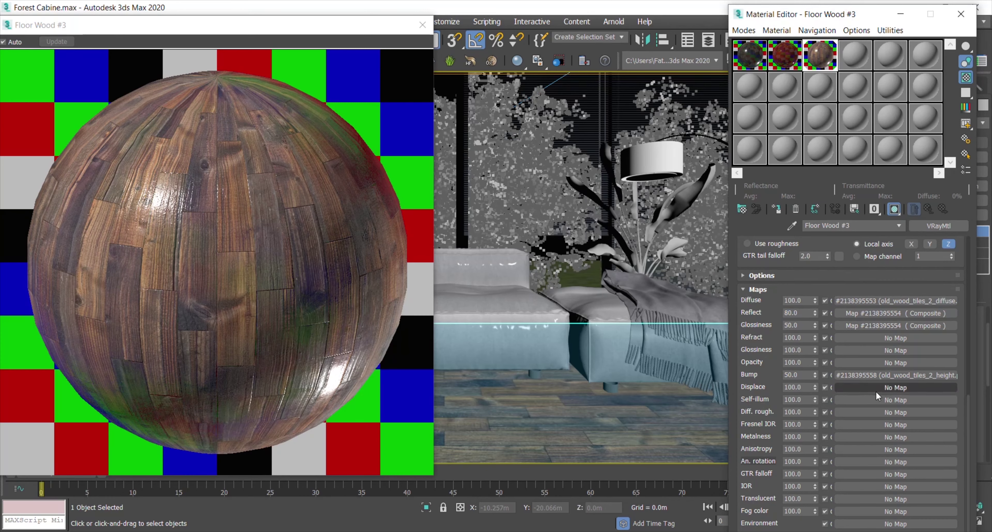
{"action": "mouse_move", "coordinate": [877, 399]}
{"action": "left_mouse_down"}
{"action": "mouse_move", "coordinate": [766, 402]}
{"action": "mouse_move", "coordinate": [481, 508]}
{"action": "mouse_move", "coordinate": [389, 518]}
{"action": "mouse_move", "coordinate": [860, 436]}
{"action": "mouse_move", "coordinate": [891, 397]}
{"action": "left_mouse_up"}
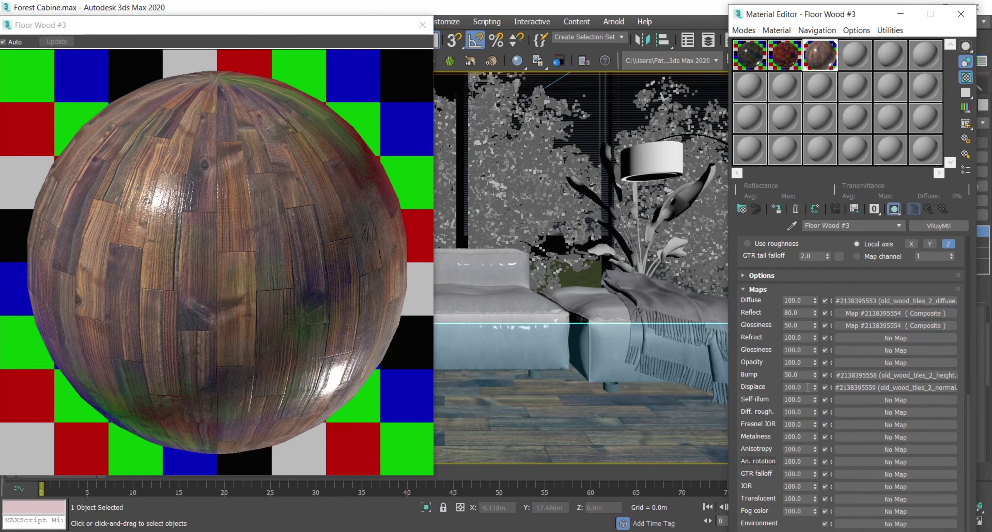
Set the Displace amount to 2.3.
{"action": "double_click", "coordinate": [808, 387]}
{"action": "type", "text": "2.3"}
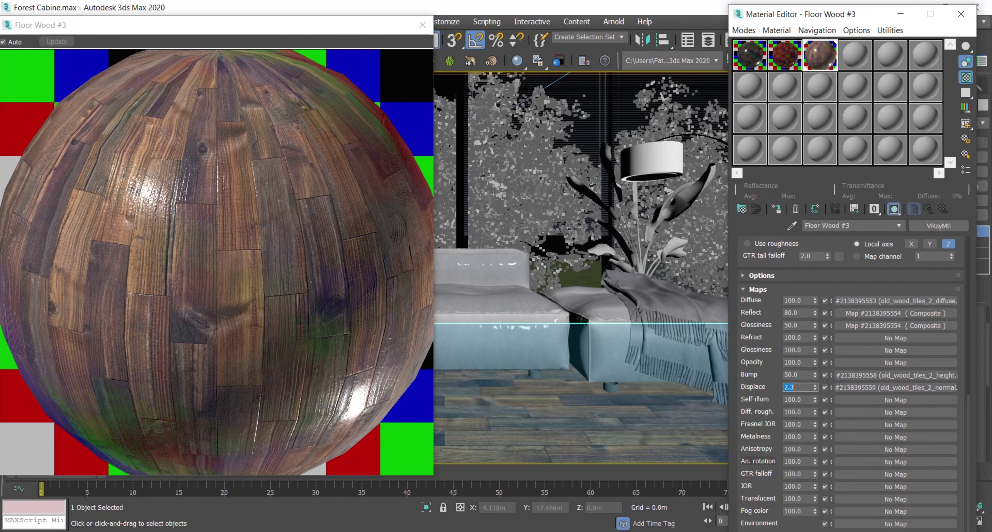
{"action": "key", "text": "Return"}
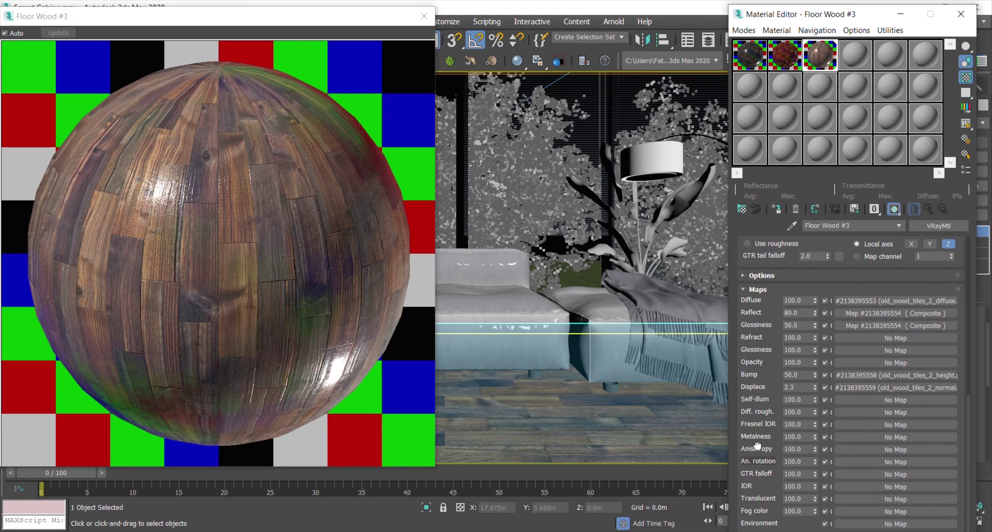
Add AI36_004_white_plaster_bw.jpg to An. rotation on map channel 2, then return to the material.
{"action": "mouse_move", "coordinate": [372, 526]}
{"action": "left_click_drag", "start_coordinate": [372, 526], "coordinate": [860, 464]}
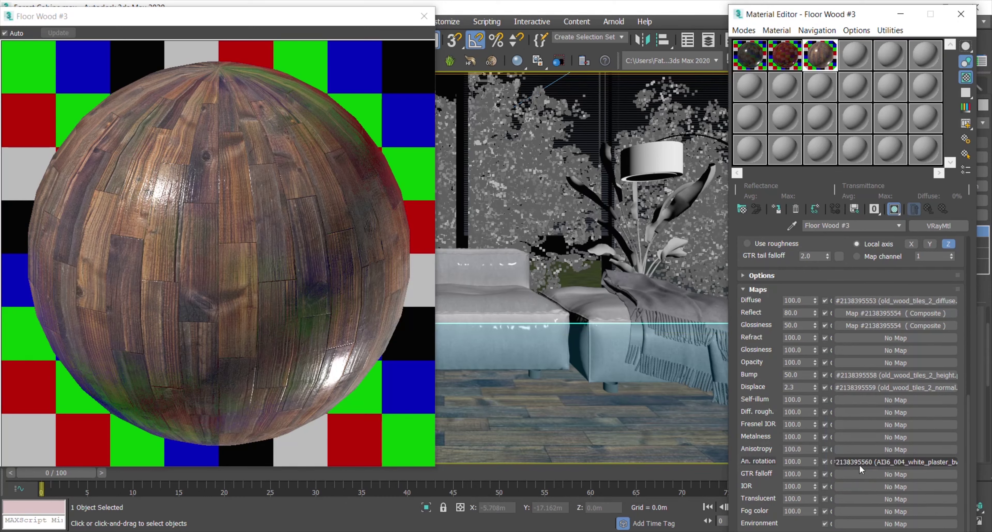
{"action": "left_click", "coordinate": [847, 461]}
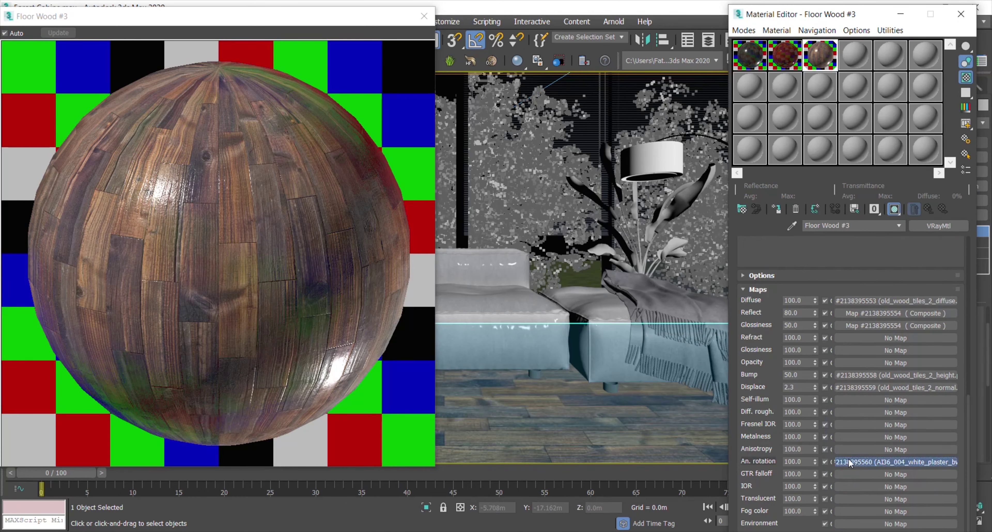
{"action": "left_click_drag", "start_coordinate": [856, 269], "coordinate": [851, 438]}
{"action": "double_click", "coordinate": [928, 272]}
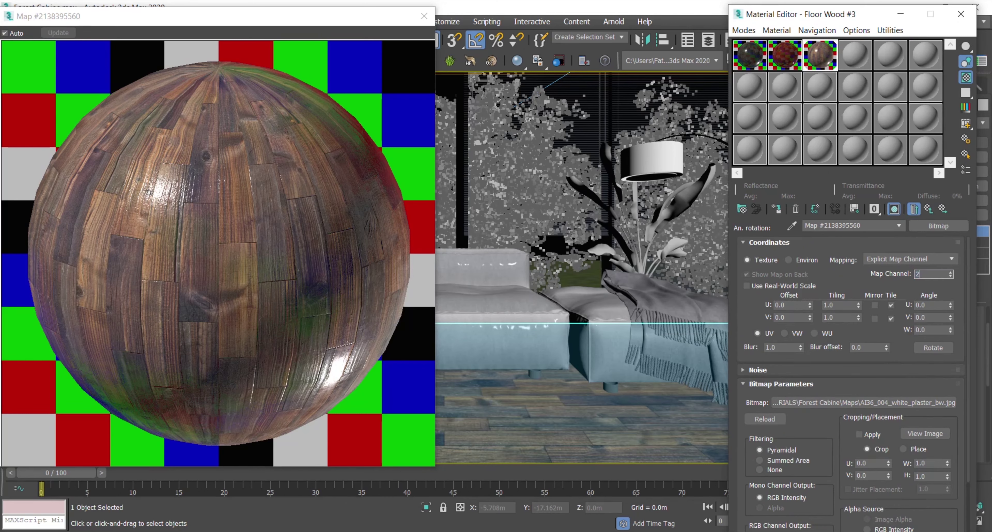
{"action": "left_click", "coordinate": [928, 208]}
{"action": "left_click_drag", "start_coordinate": [776, 376], "coordinate": [803, 468]}
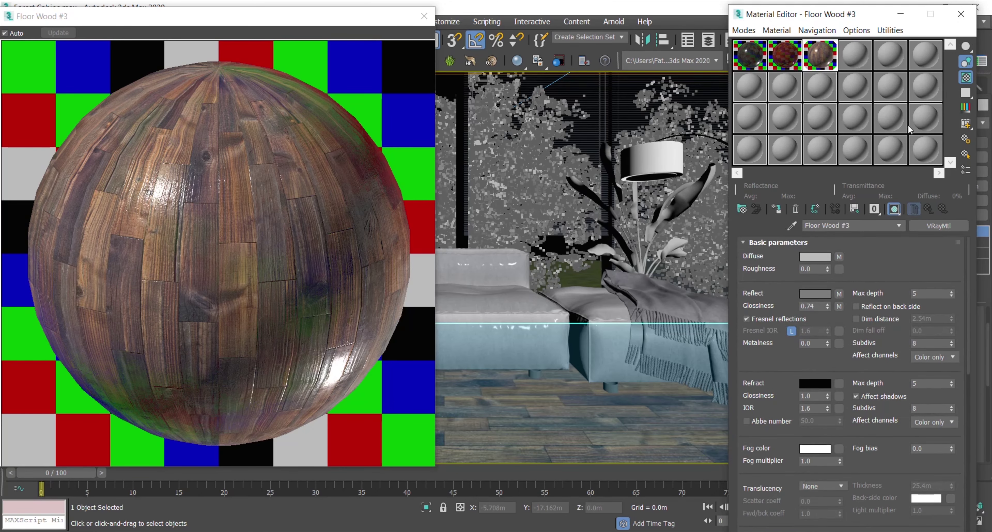
Close the Material Editor and open Render Setup with F10.
{"action": "left_click", "coordinate": [960, 15]}
{"action": "key", "text": "F10"}
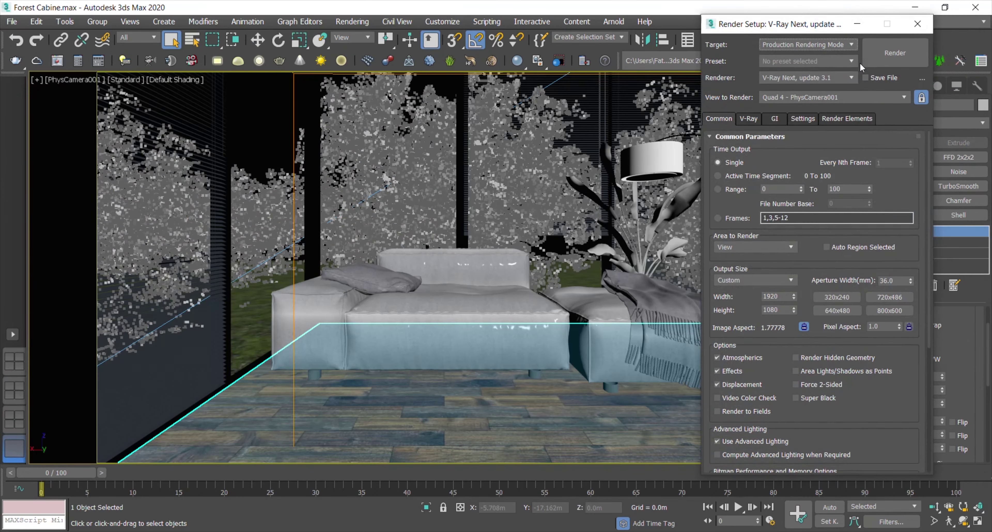